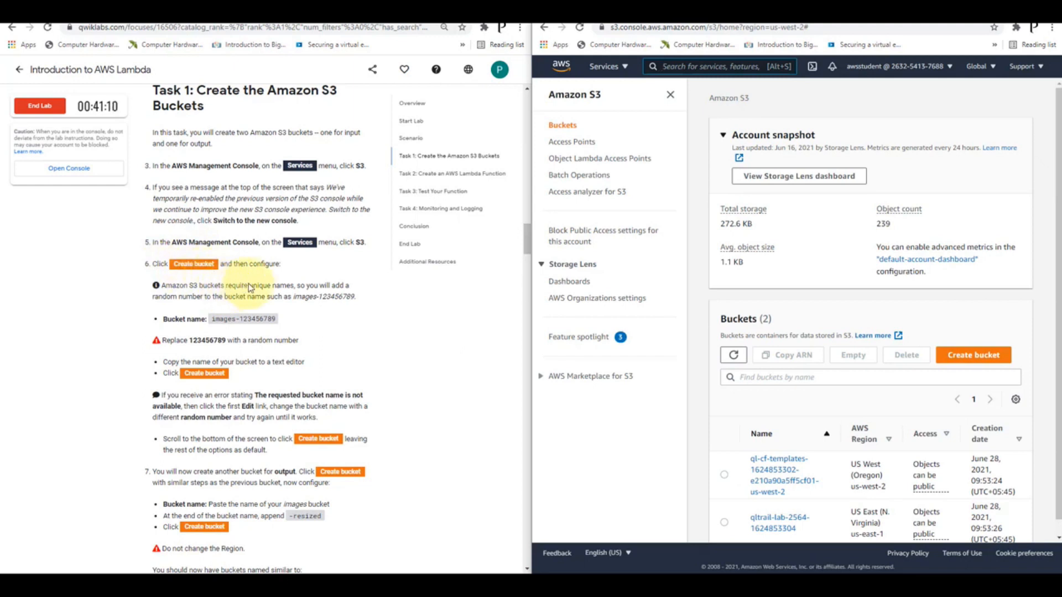
Start creating a new S3 bucket and name it images-9832
left_click(961, 357)
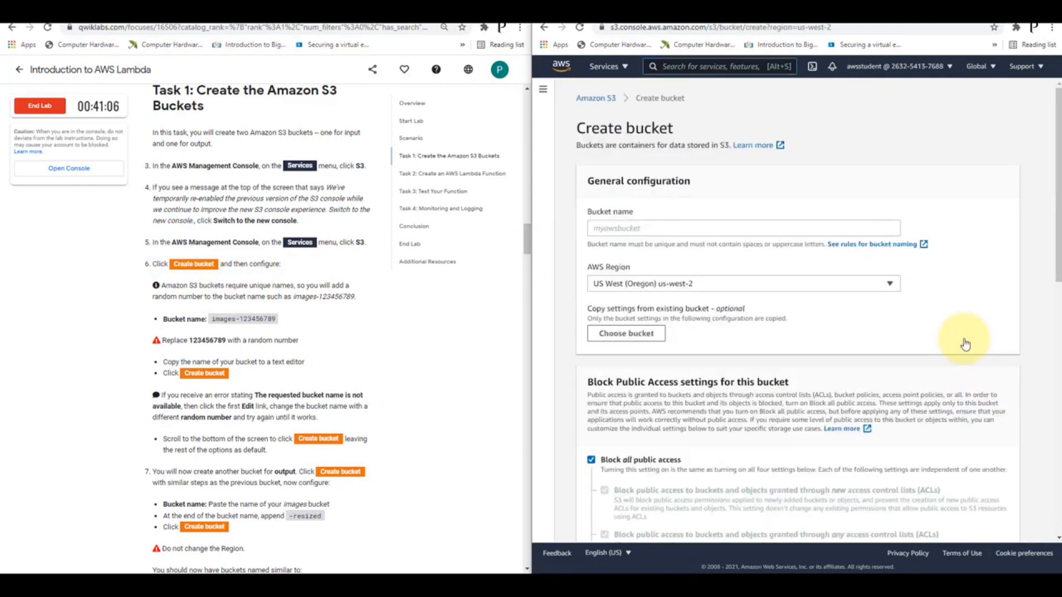
left_click(668, 230)
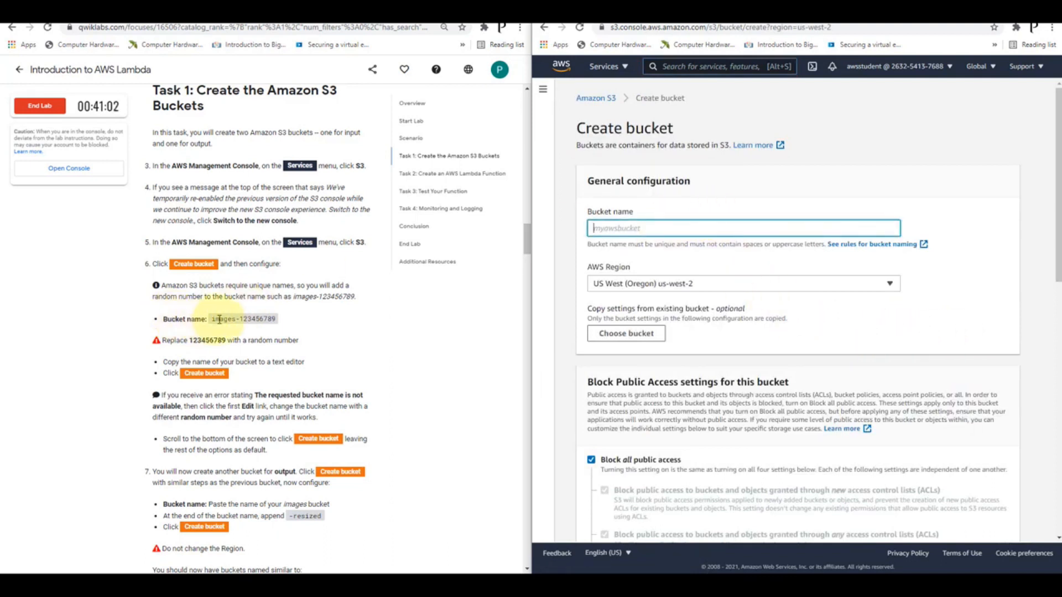
type("images-9832")
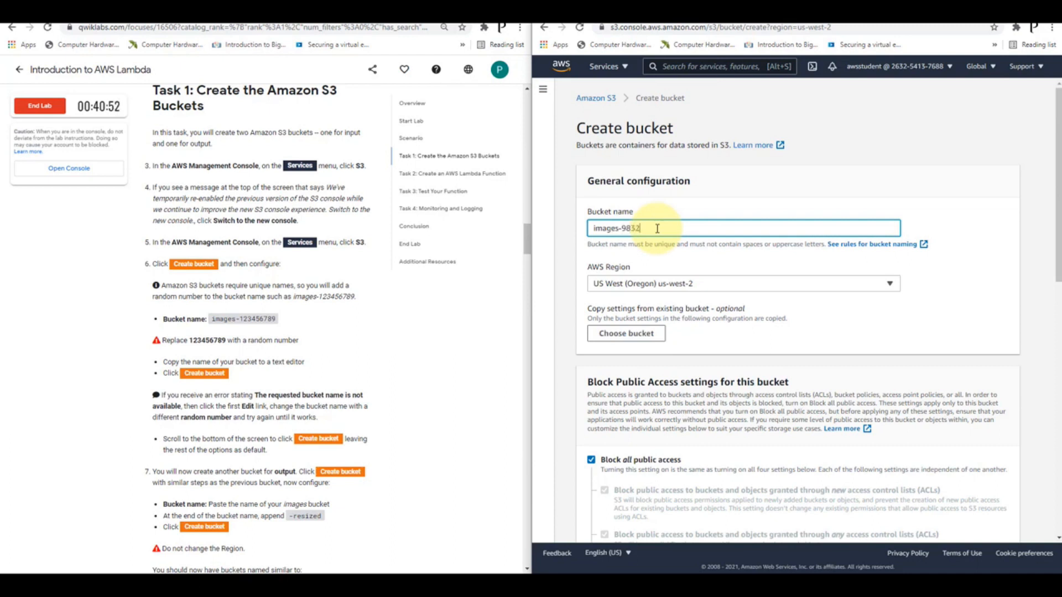
Copy the bucket name images-9832 into a blank Notepad document, then minimize Notepad
scroll(387, 327, "down", 1)
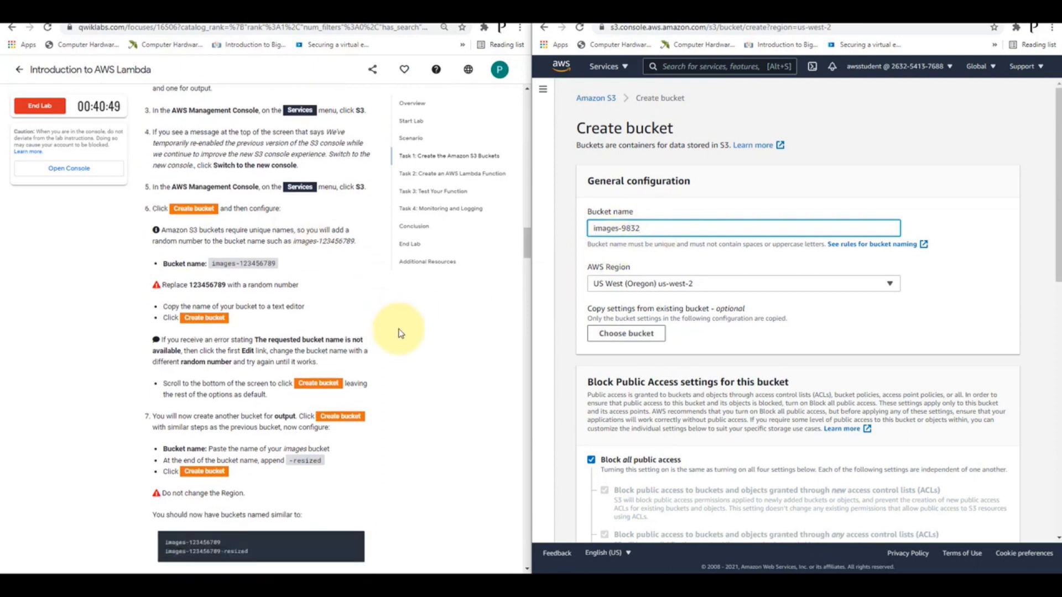
scroll(404, 325, "down", 2)
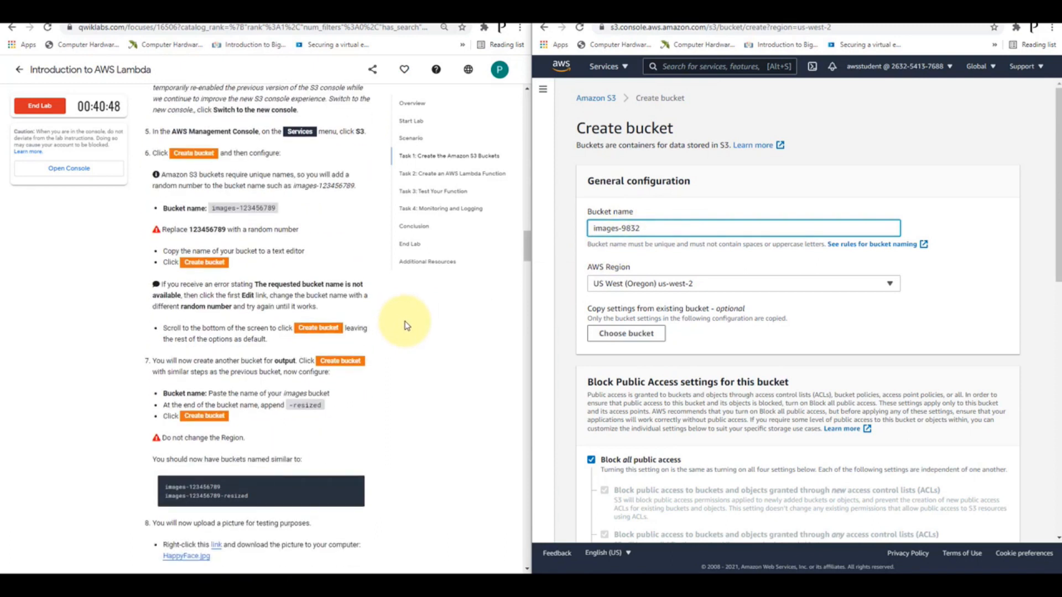
scroll(404, 325, "up", 2)
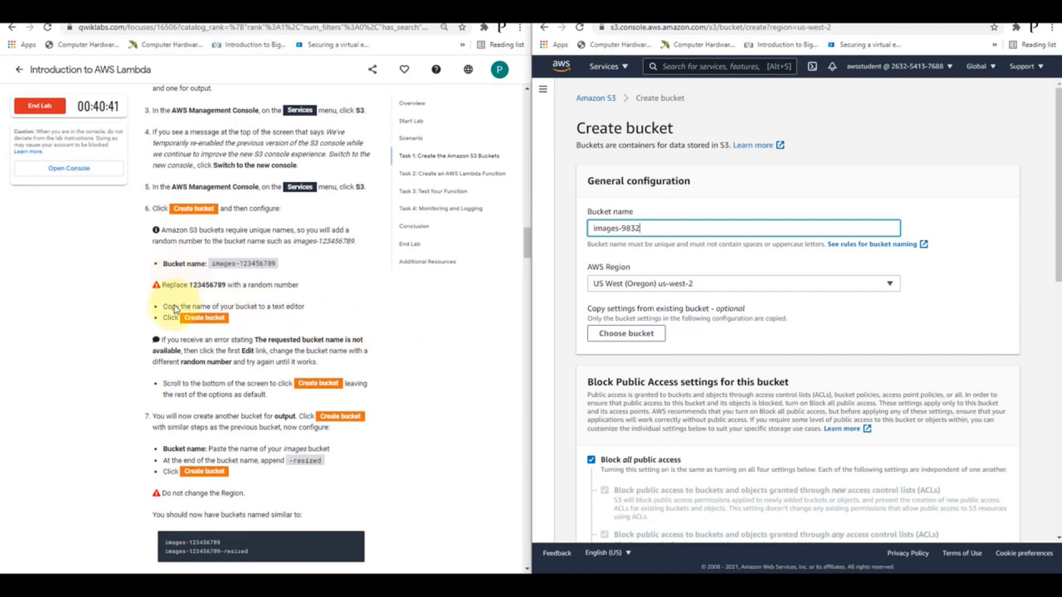
left_click_drag(651, 226, 551, 231)
key("ctrl+c")
key("ctrl+v")
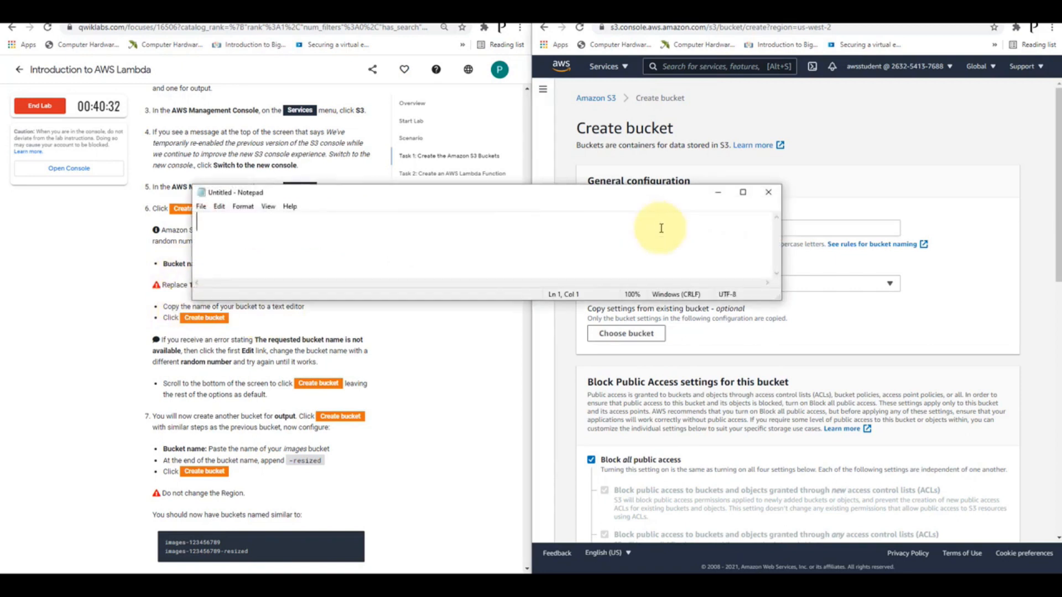
key("ctrl+v")
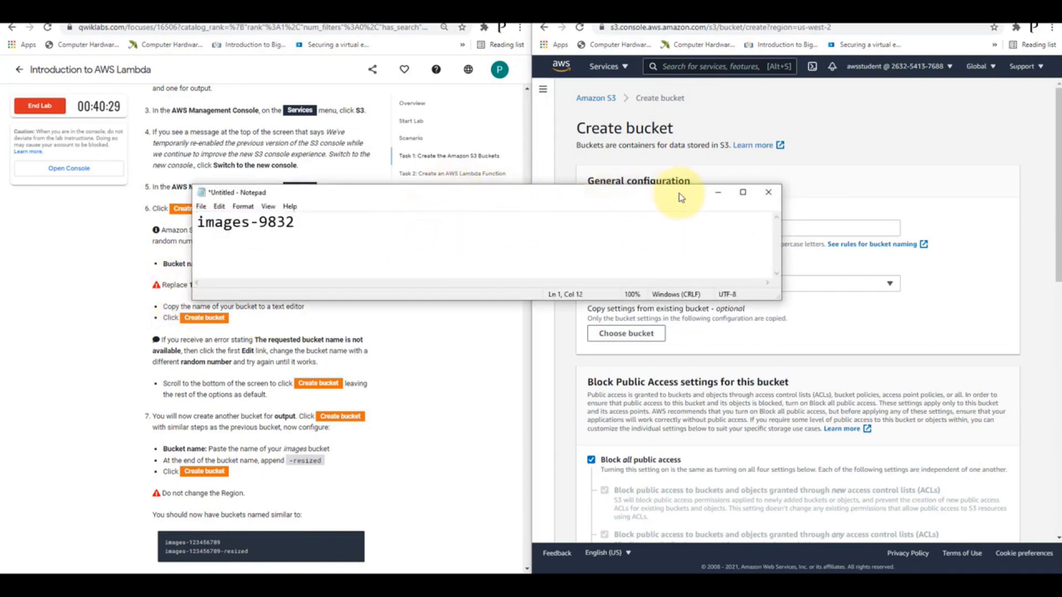
left_click(718, 192)
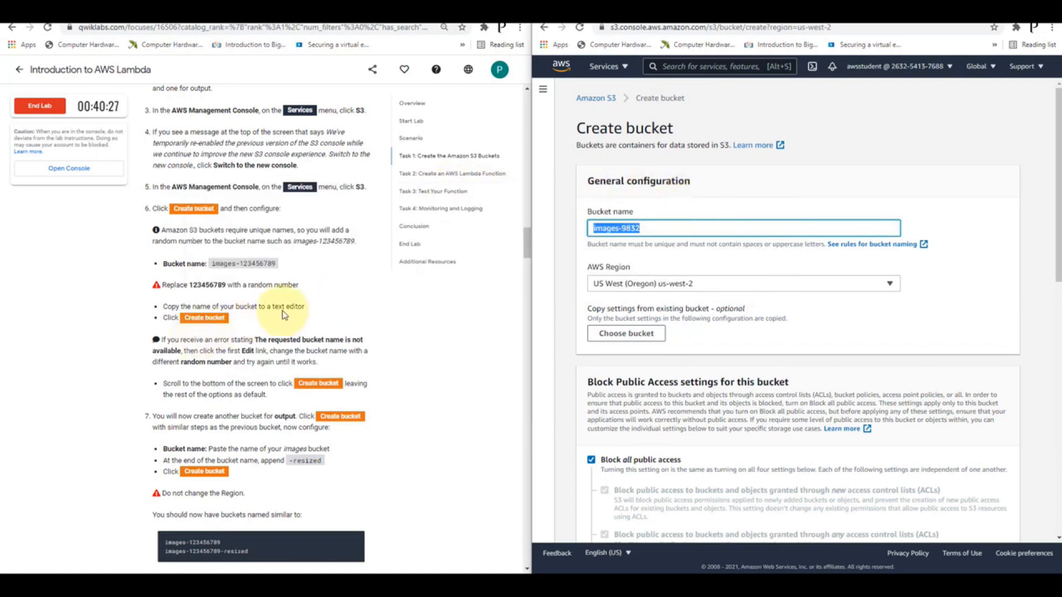
Create the images-9832 bucket in US West (Oregon), leaving all other settings at their defaults
scroll(284, 313, "down", 1)
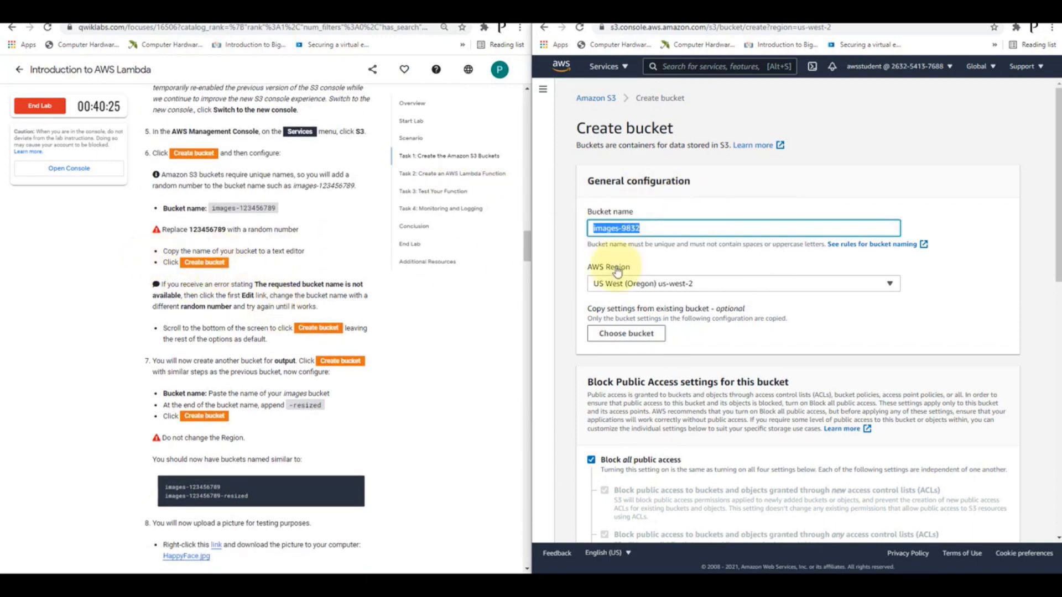
scroll(818, 253, "down", 8)
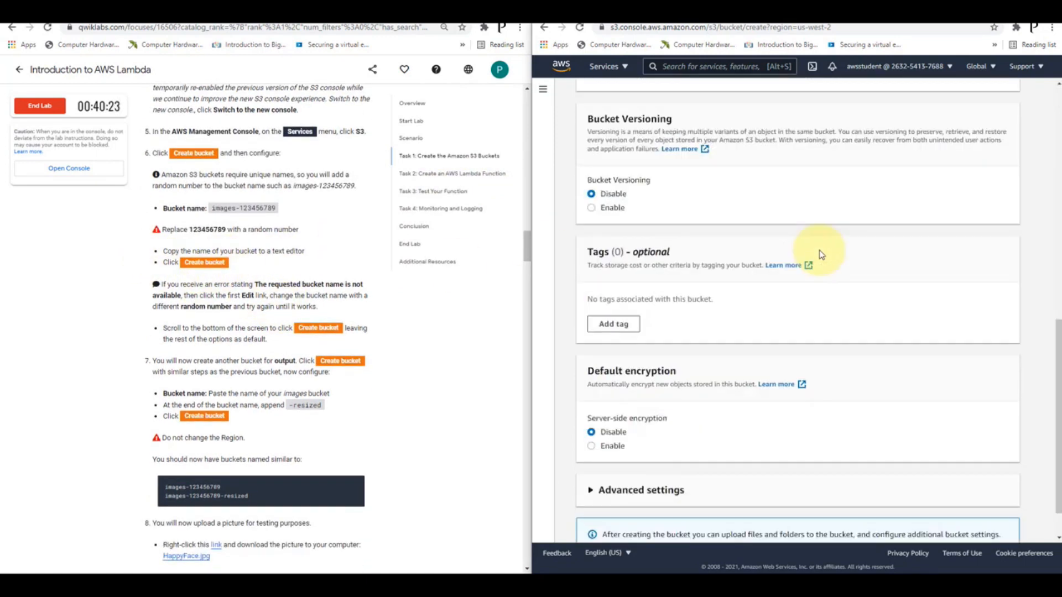
scroll(821, 254, "down", 1)
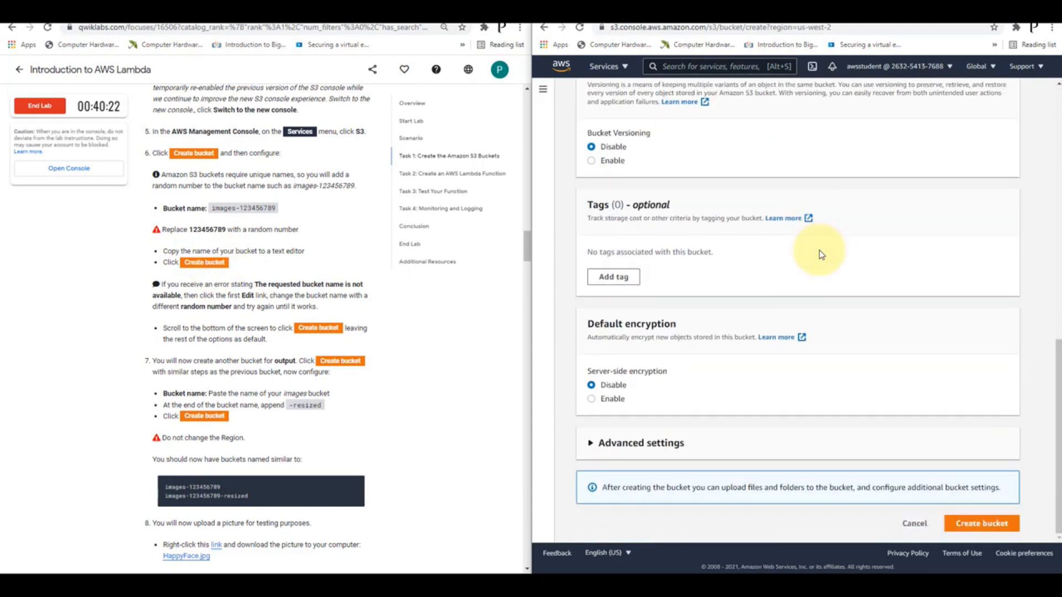
left_click(969, 529)
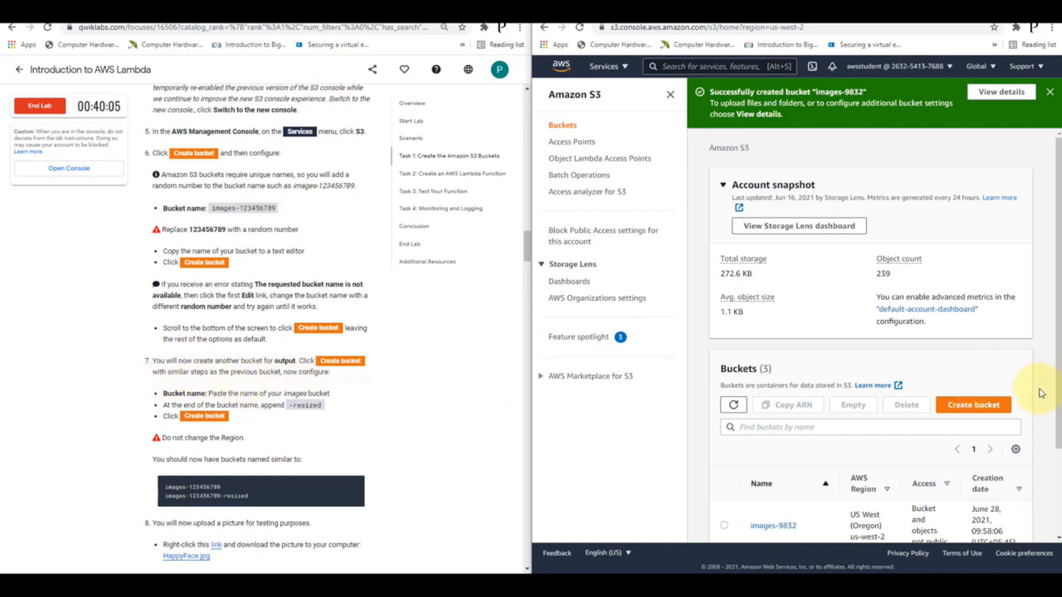
Create a second S3 bucket named images-9832-resized, keeping the US West (Oregon) region and default settings
left_click(978, 405)
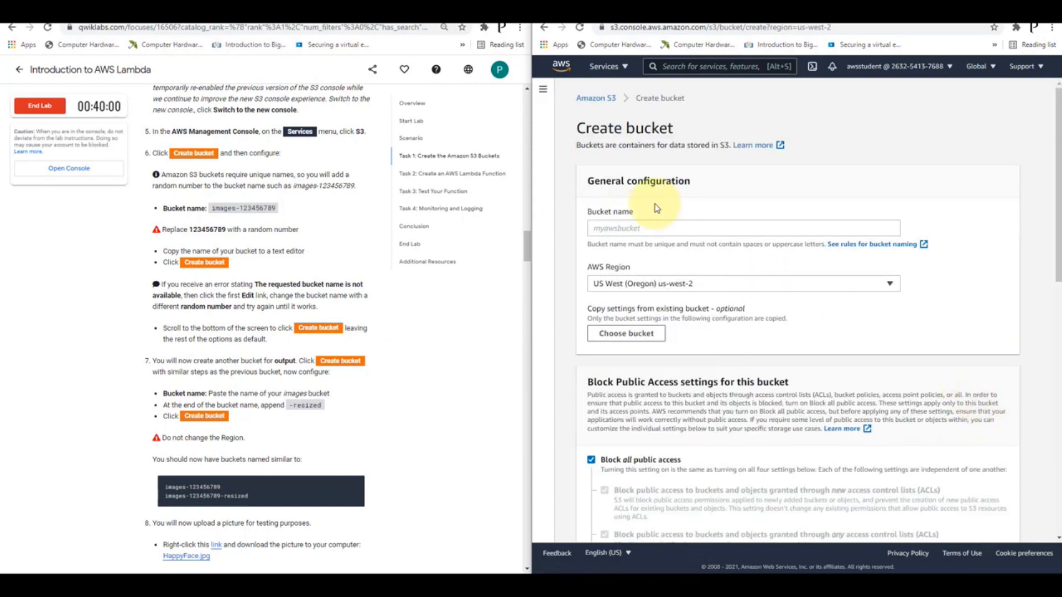
left_click(615, 230)
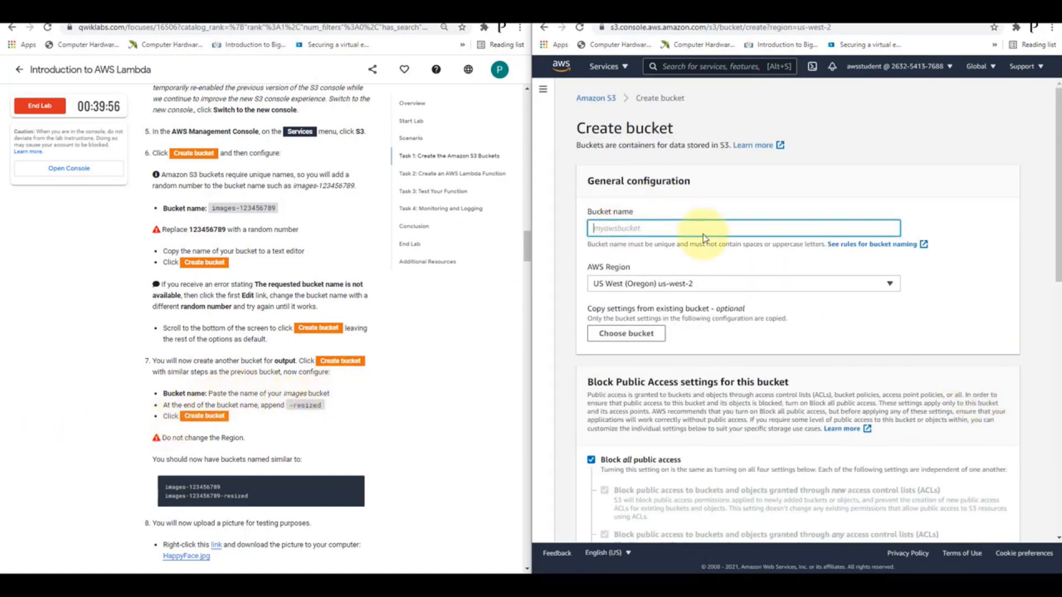
key("ctrl+v")
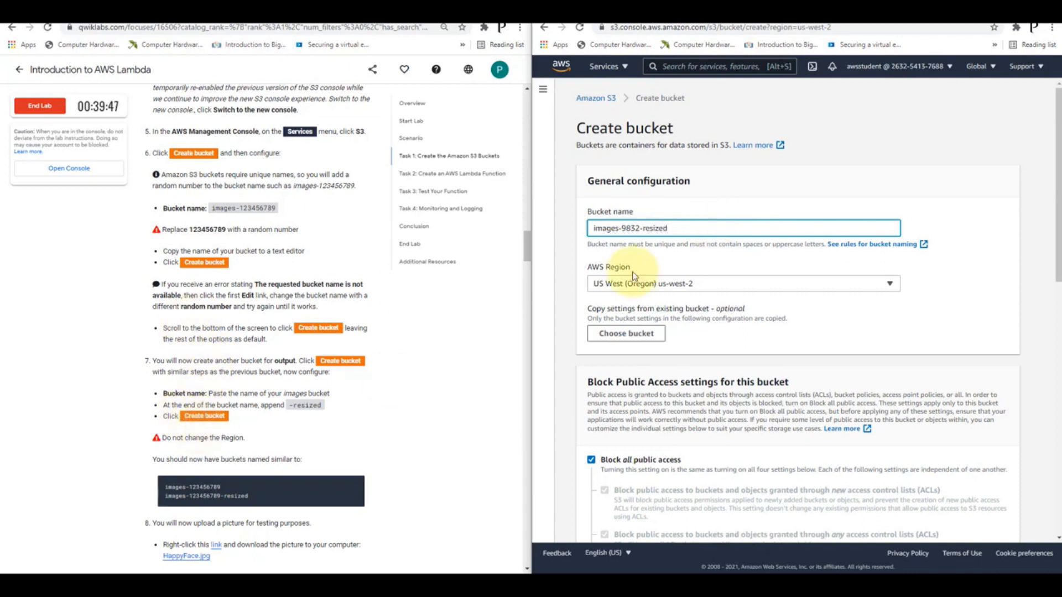
scroll(712, 268, "down", 12)
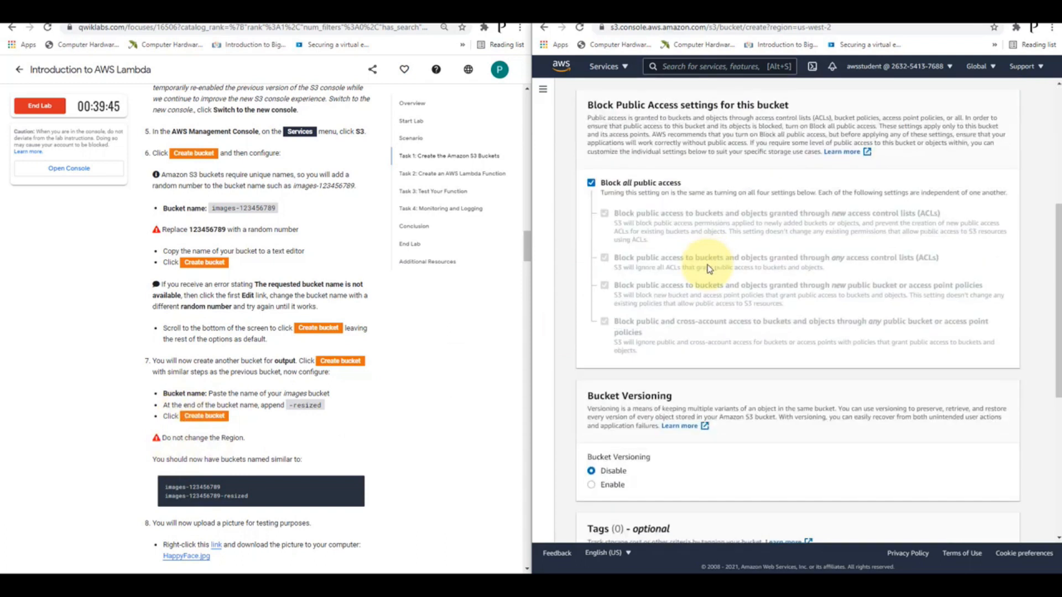
left_click(982, 523)
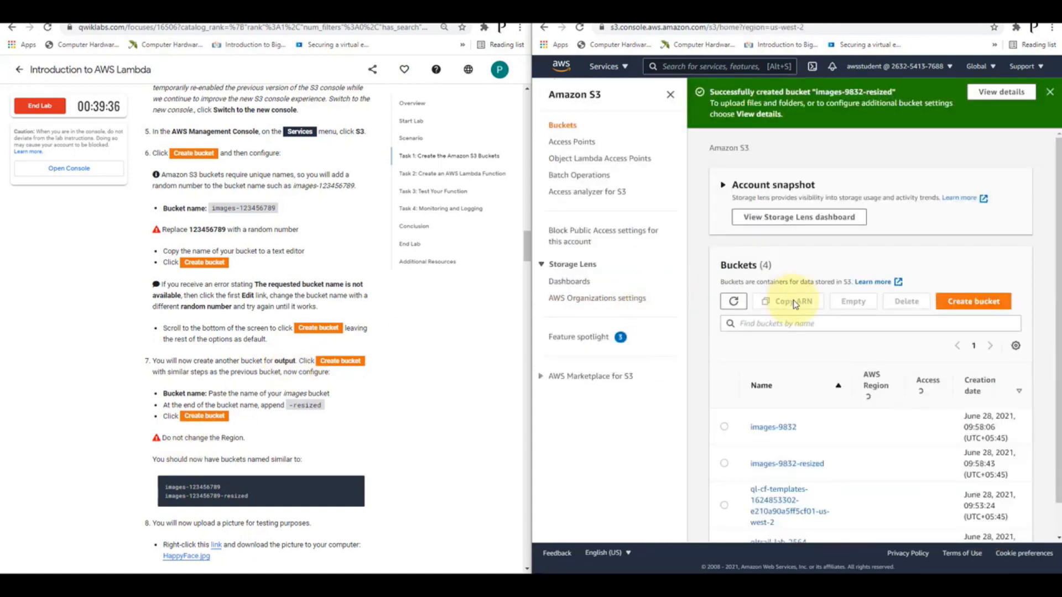
scroll(772, 293, "down", 3)
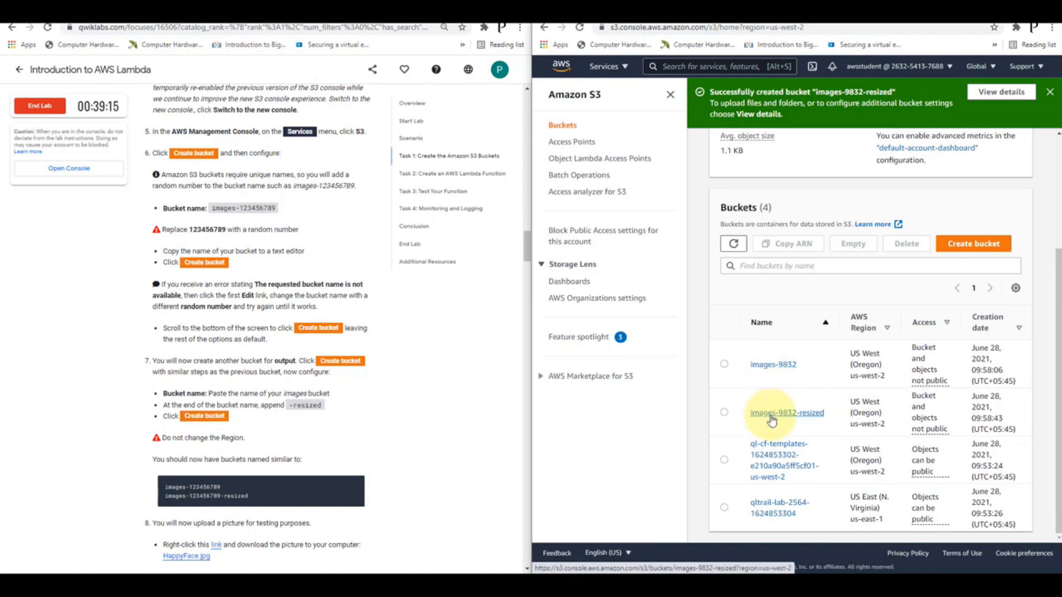
Open the test picture linked in instruction 8 in a new browser tab and switch to it
scroll(208, 410, "down", 3)
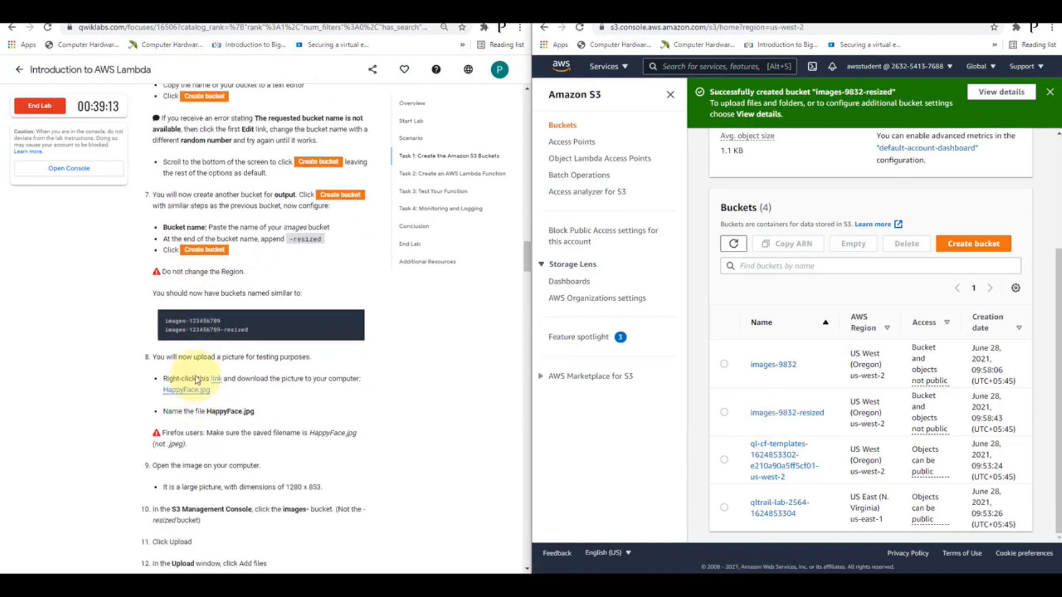
scroll(196, 380, "down", 1)
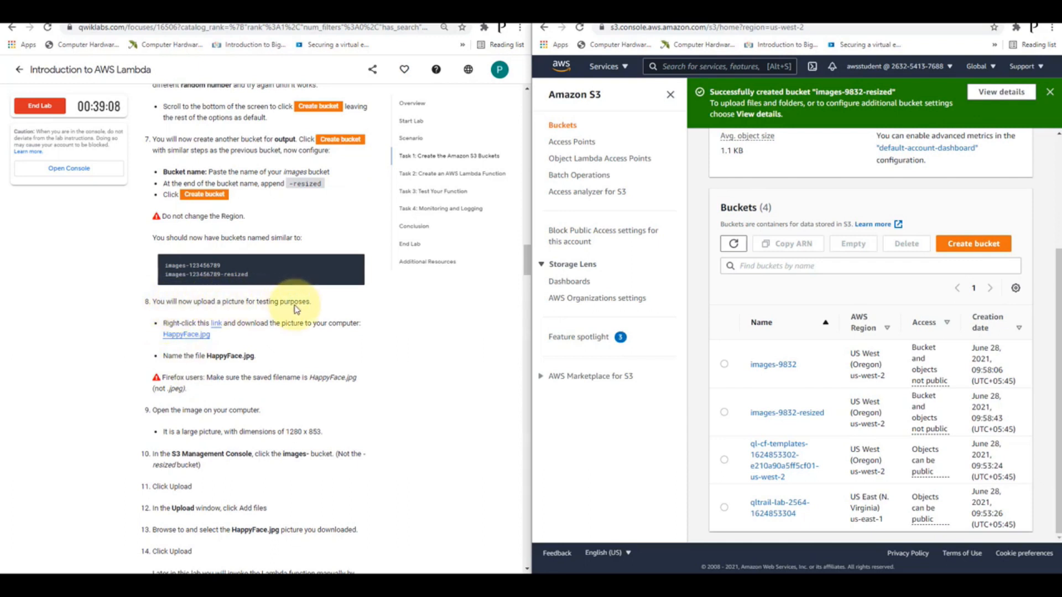
right_click(216, 326)
left_click(232, 331)
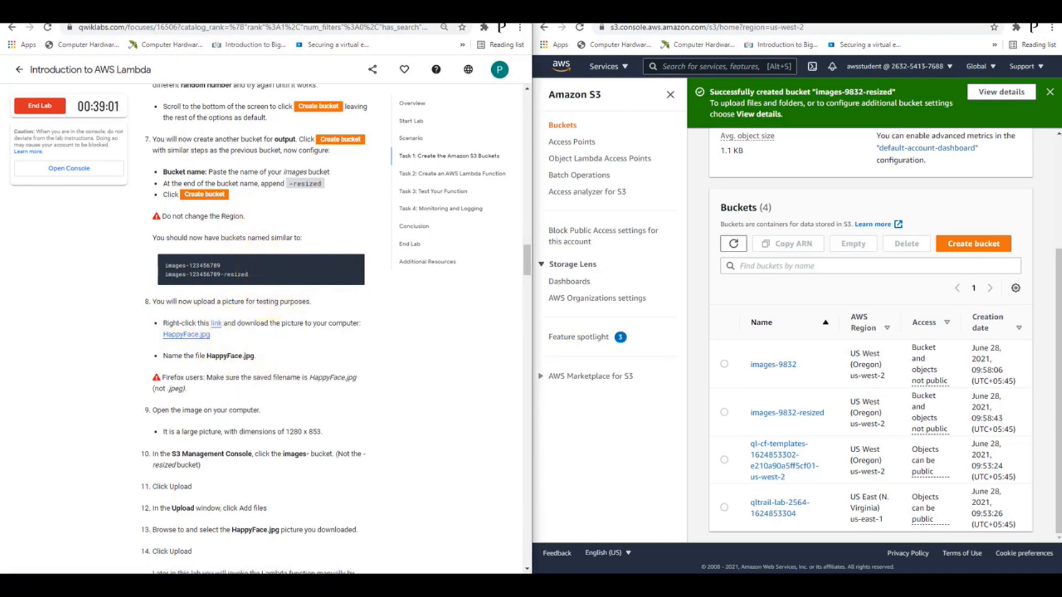
left_click(196, 24)
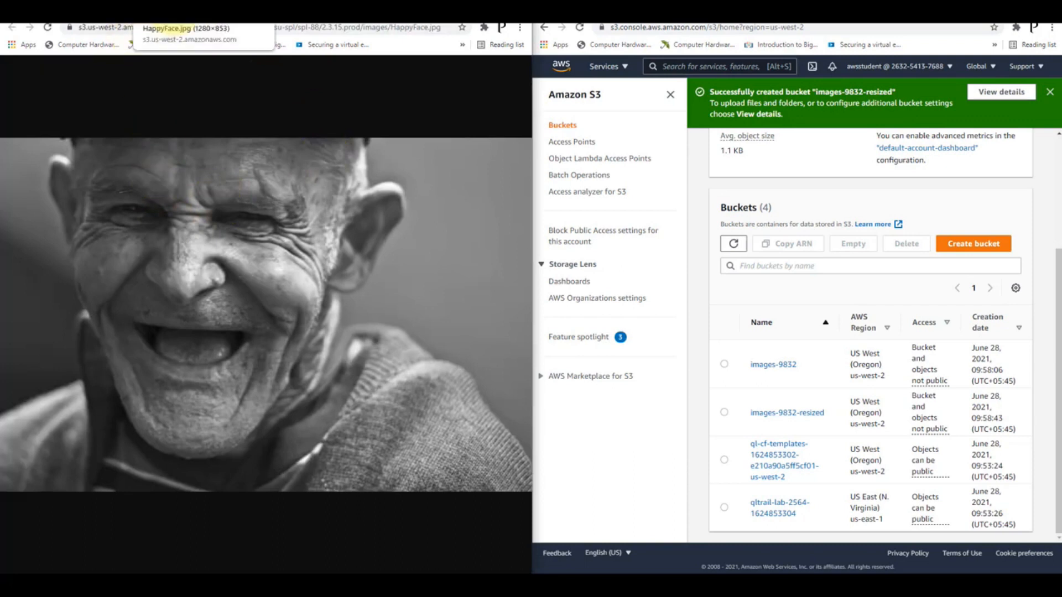
Save the picture to the Desktop as a JPEG image named HappyFace
right_click(259, 219)
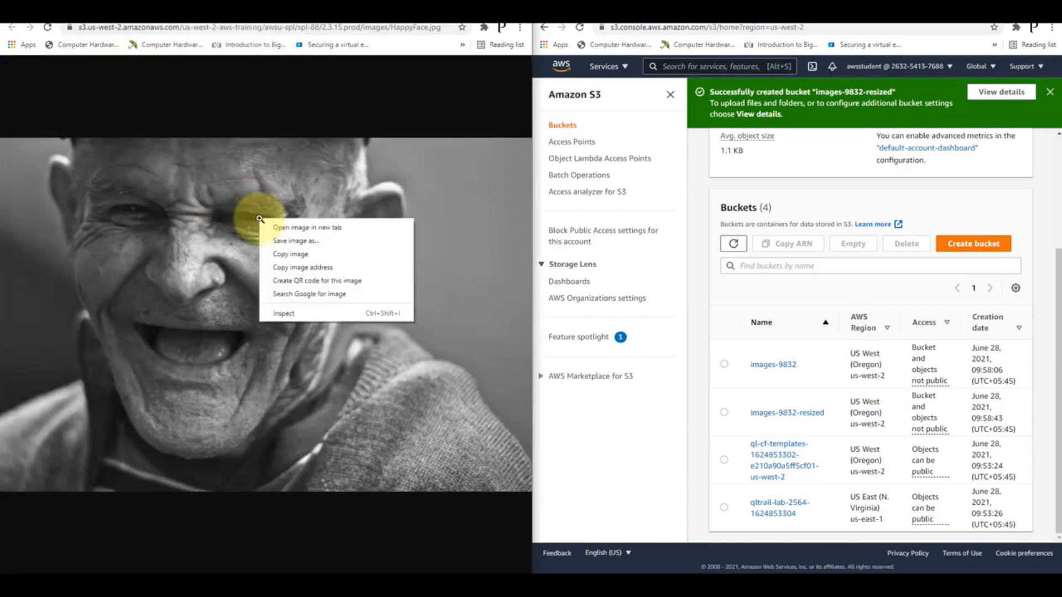
left_click(317, 246)
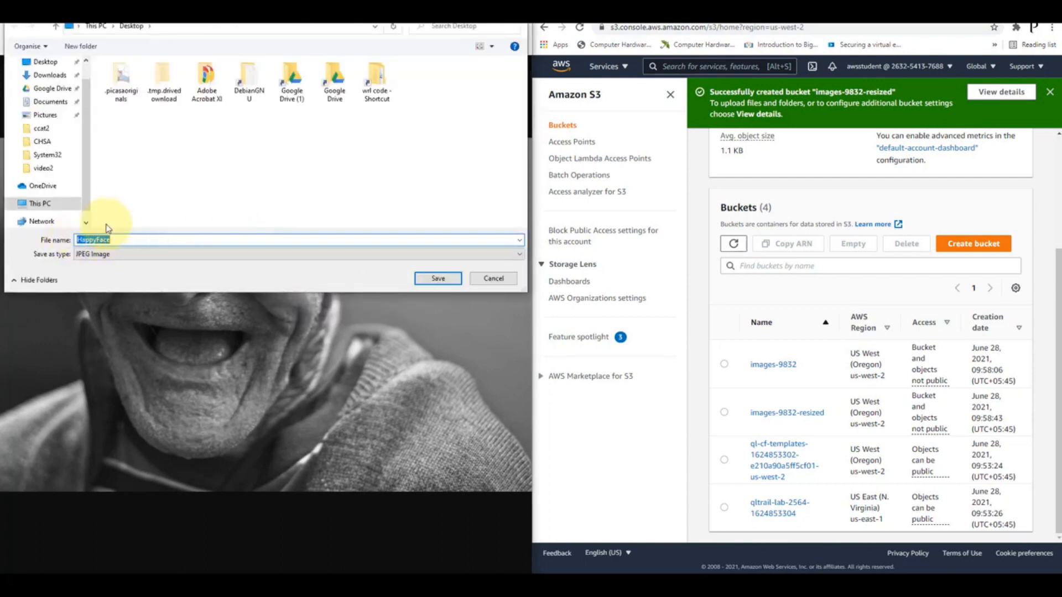
left_click(55, 62)
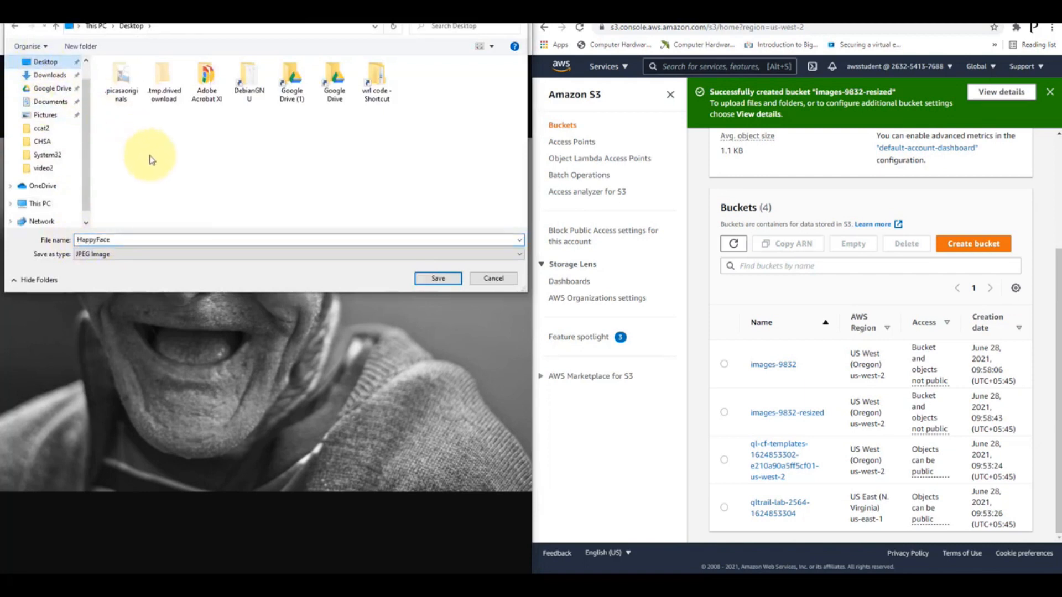
left_click(438, 278)
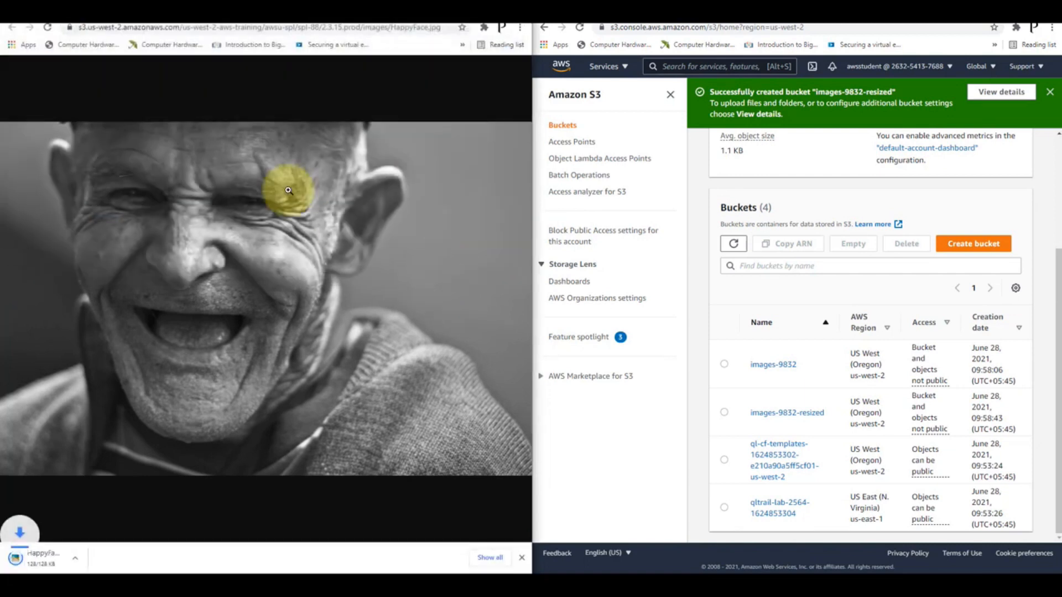
Return to the lab instructions, view the downloaded HappyFace.jpg, and close the image viewer
left_click(44, 15)
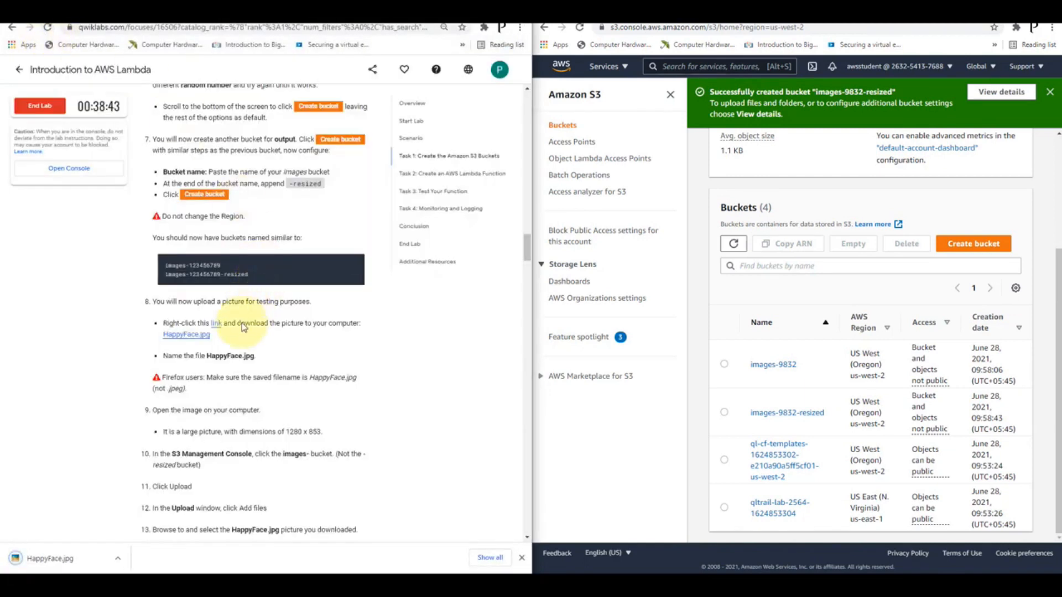
scroll(233, 321, "down", 2)
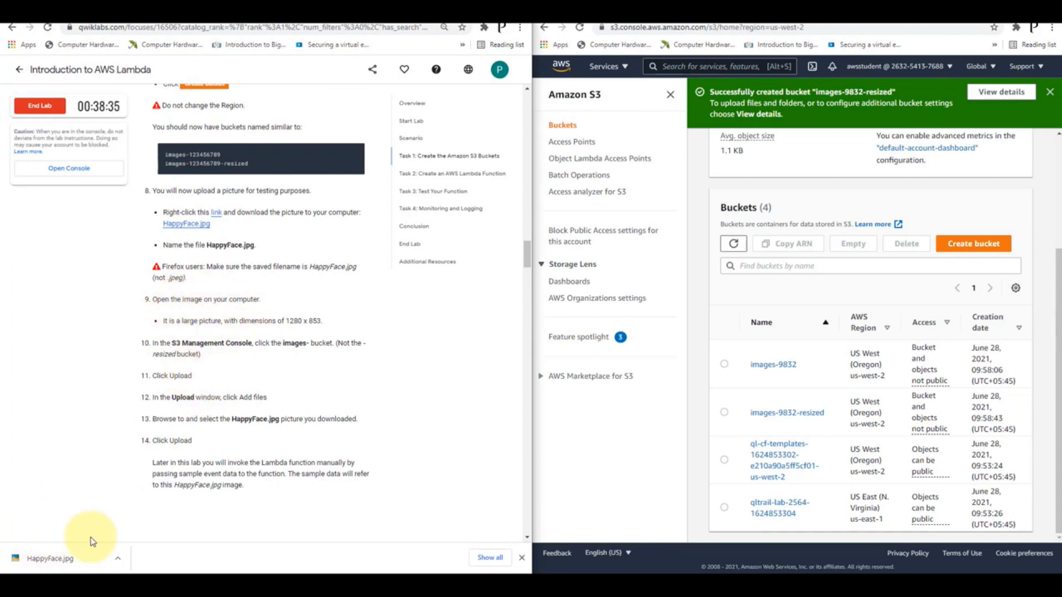
left_click(55, 559)
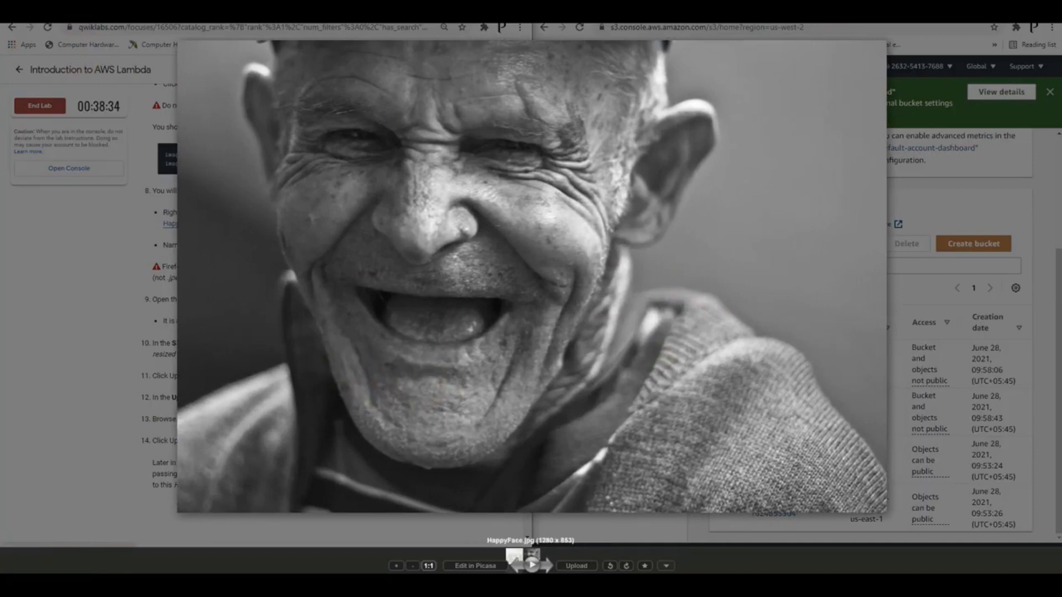
left_click(1055, 26)
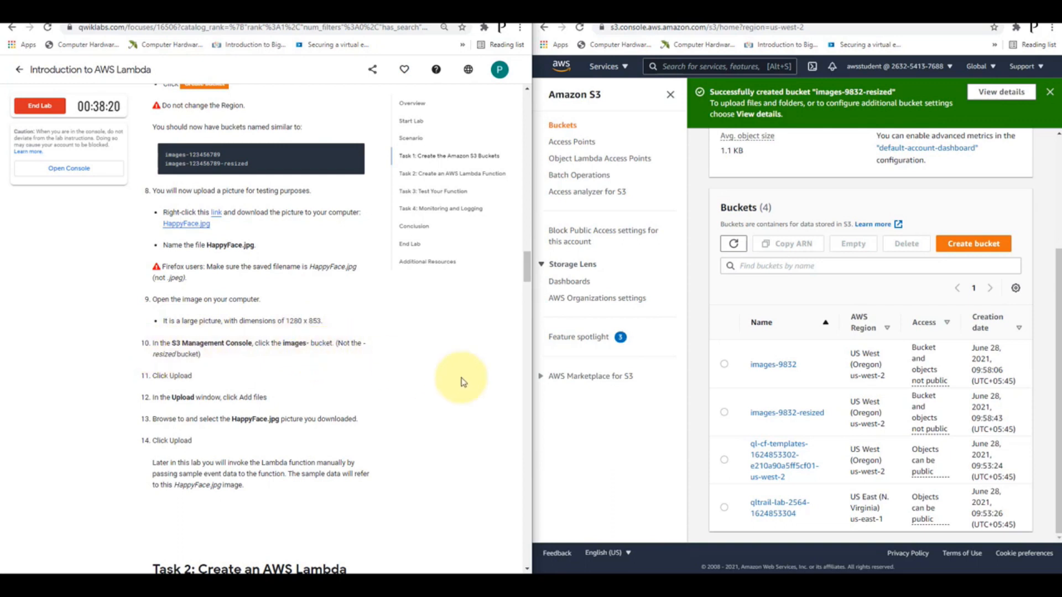
Upload HappyFace.jpg from the Desktop to the images-9832 bucket
left_click(780, 367)
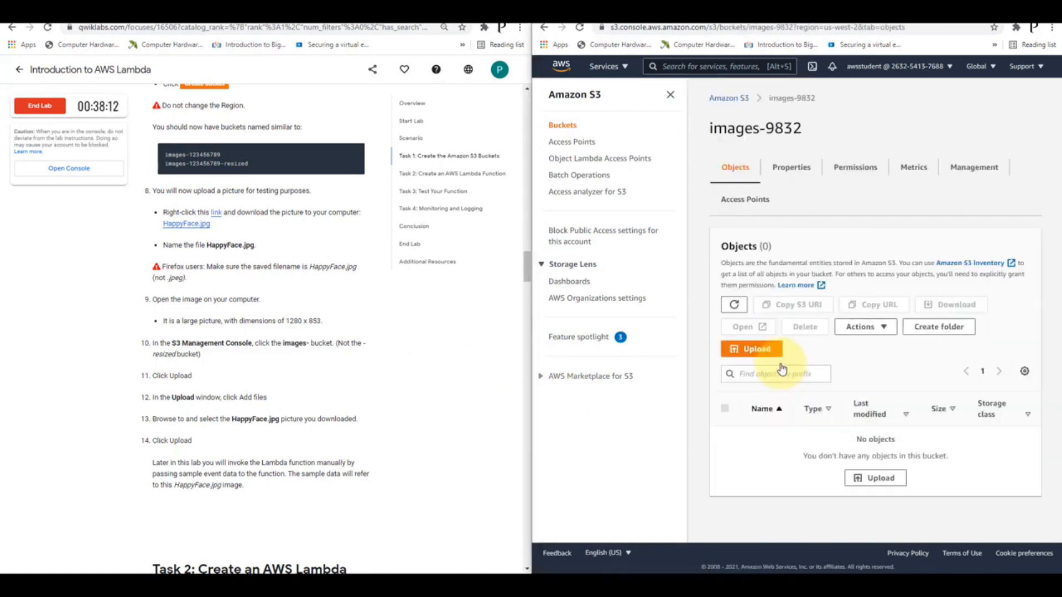
left_click(764, 358)
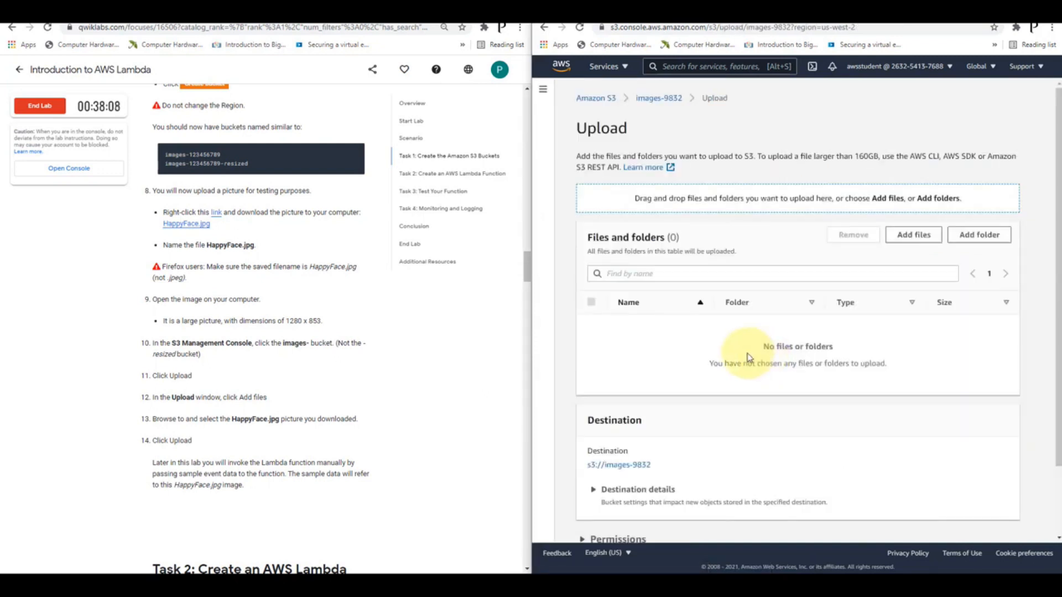
left_click(914, 234)
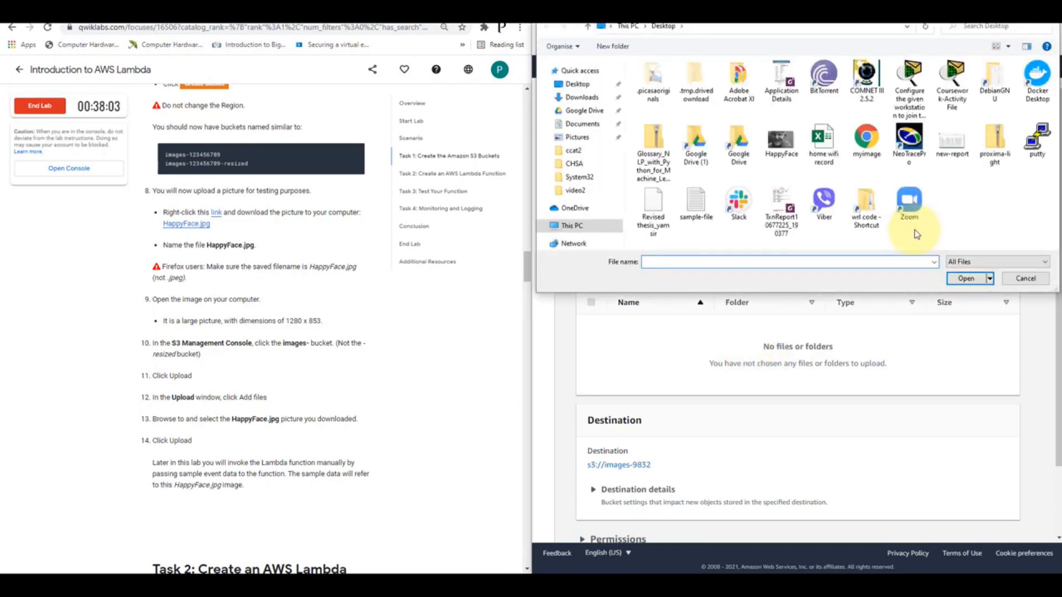
left_click(781, 141)
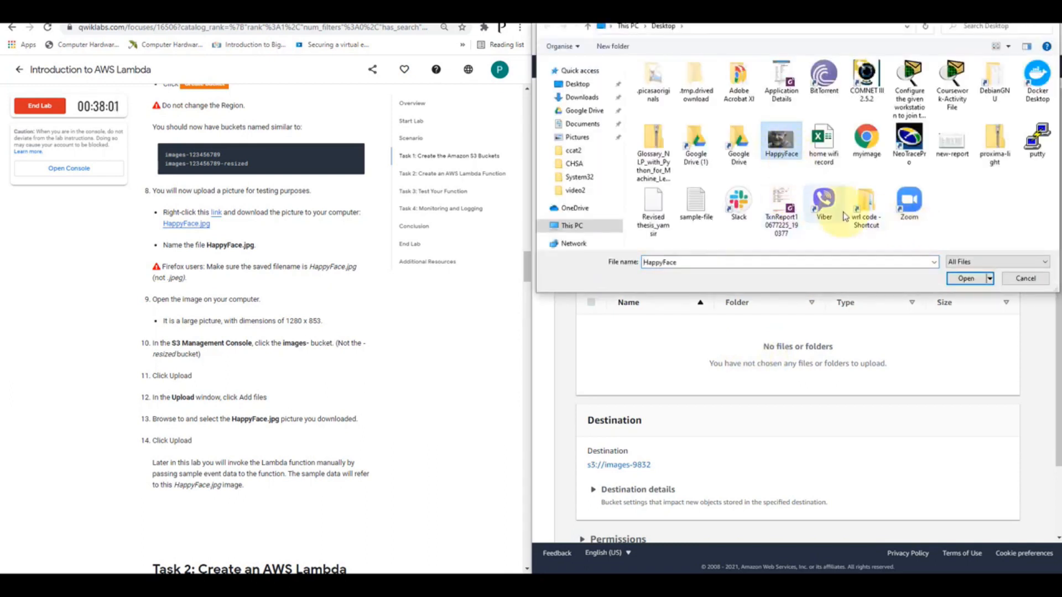
left_click(966, 279)
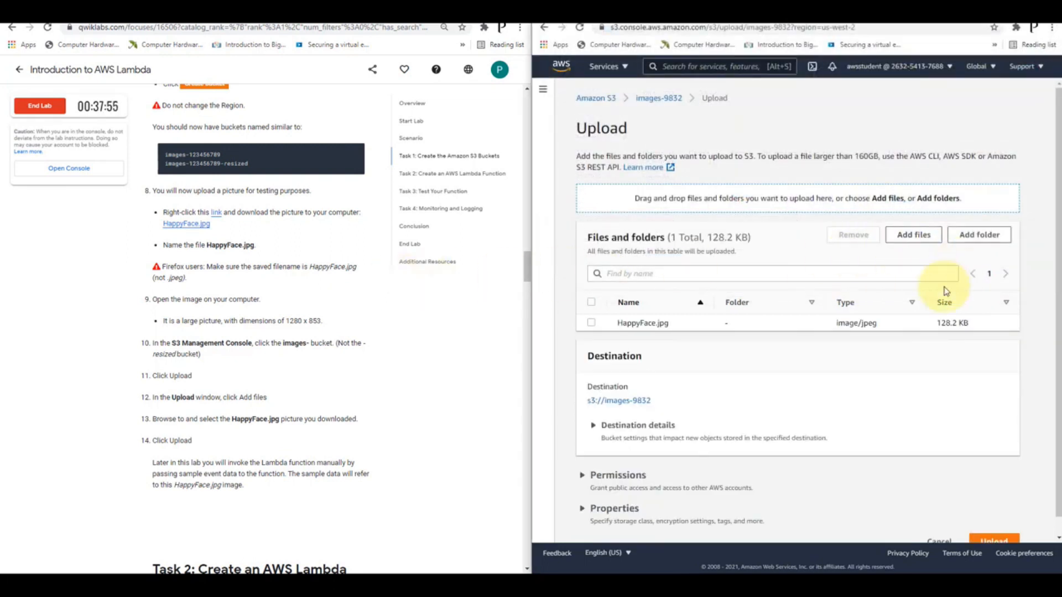
scroll(946, 294, "down", 1)
left_click(994, 523)
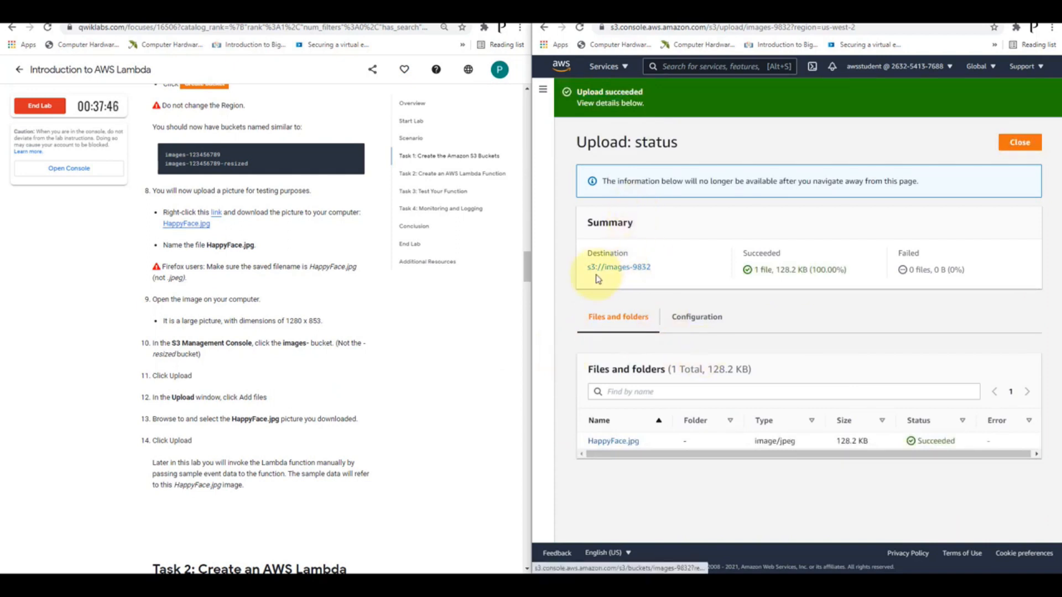
Read the start of the Task 2 instructions, search the console's services for Lambda and open it
scroll(445, 337, "down", 5)
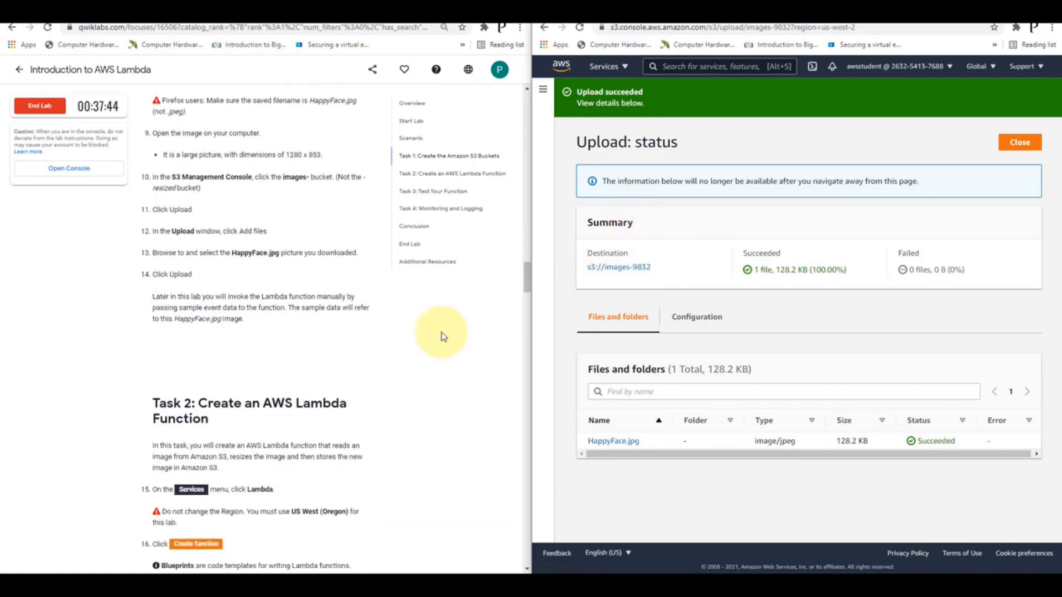
scroll(443, 337, "down", 2)
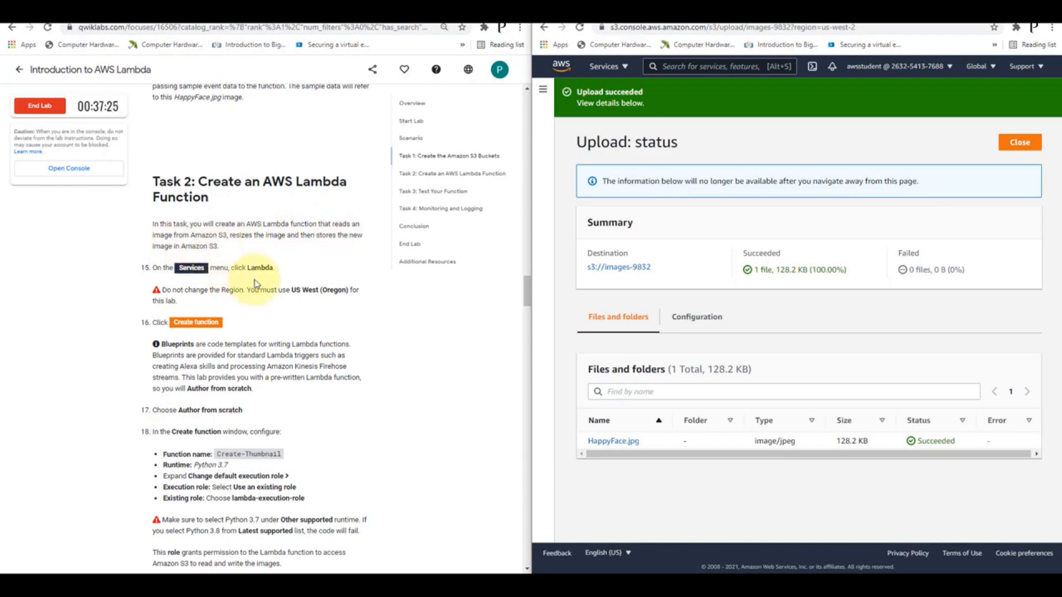
left_click(718, 67)
type("lambd")
left_click(725, 149)
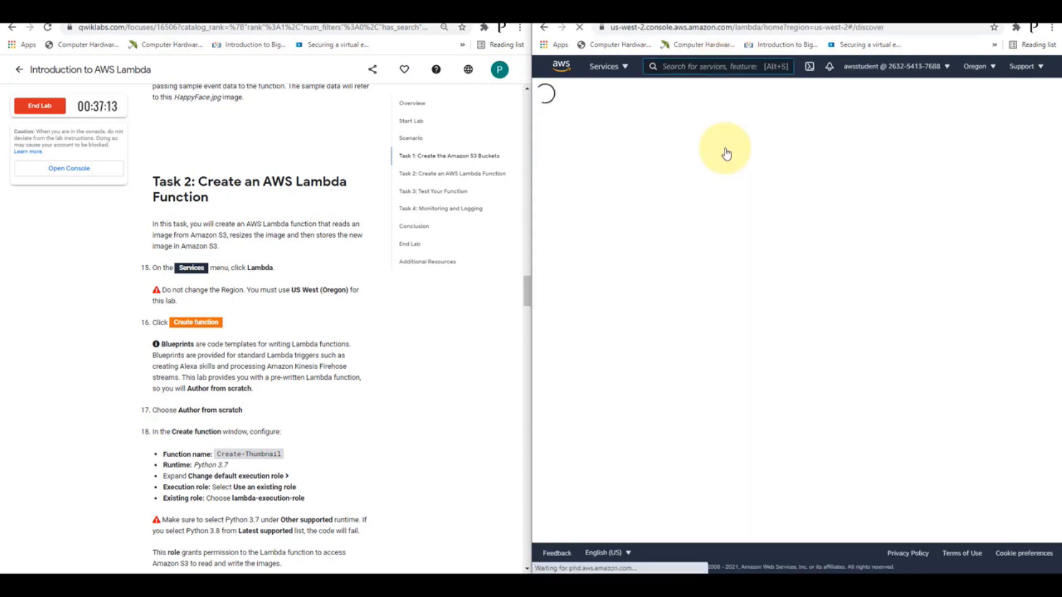
left_click(726, 154)
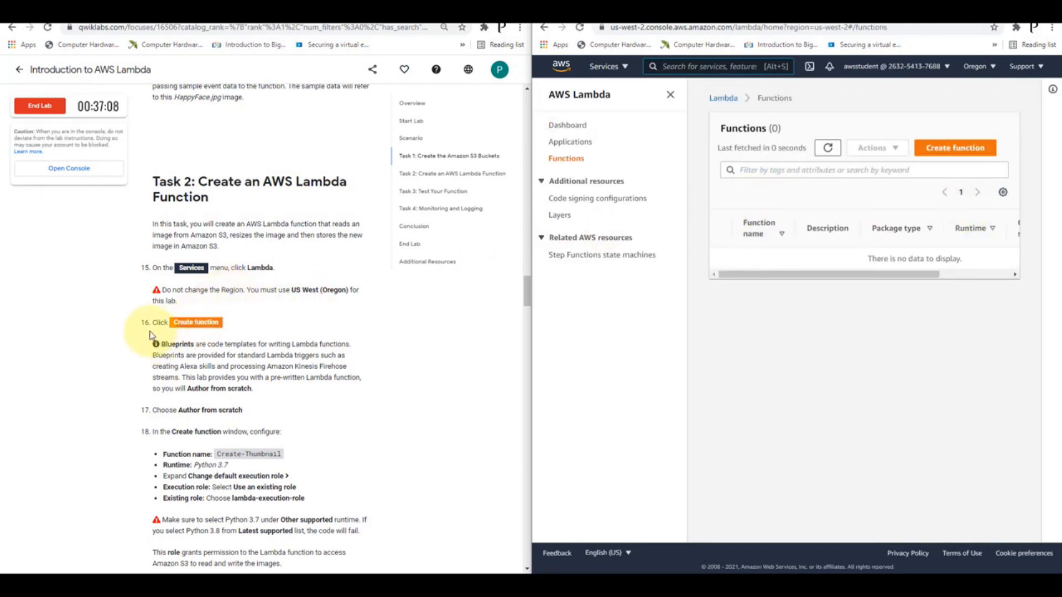
Start a new Lambda function authored from scratch, name it Create-Thumbnail and set its runtime to Python 3.7
left_click(956, 148)
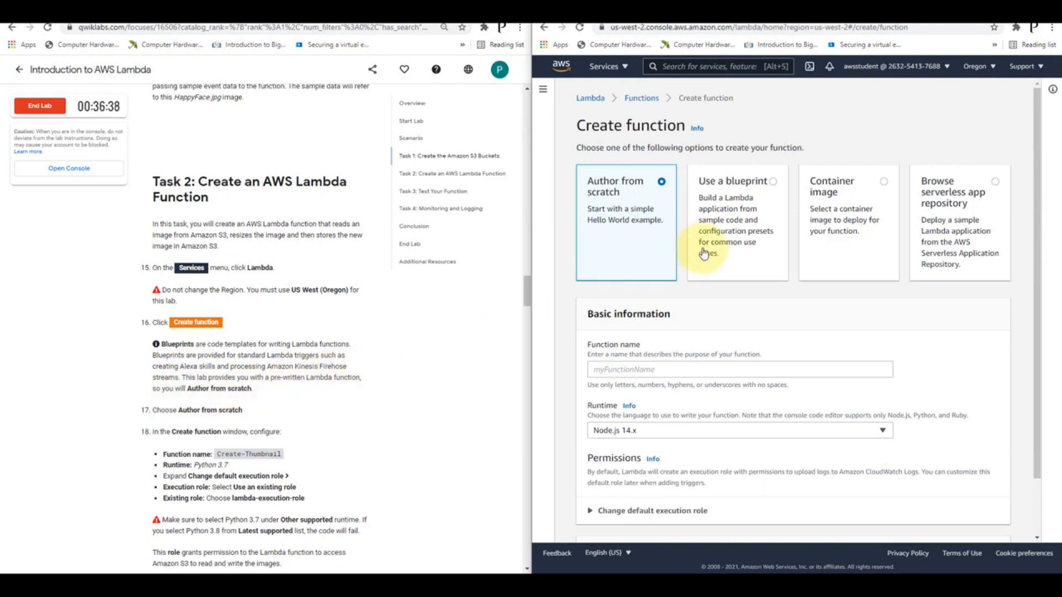
scroll(623, 240, "down", 1)
scroll(343, 326, "down", 2)
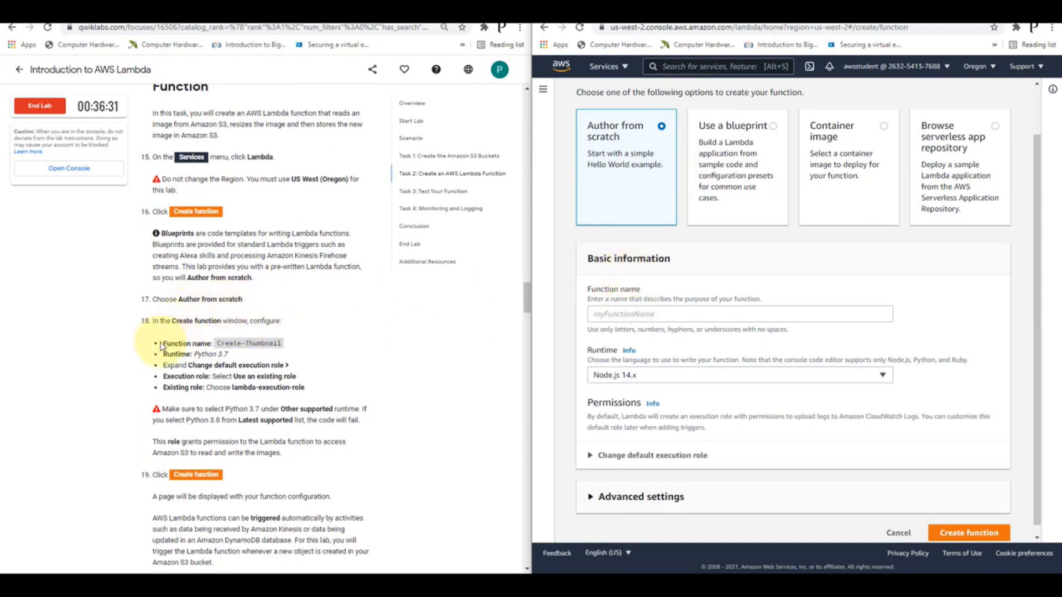
left_click(684, 313)
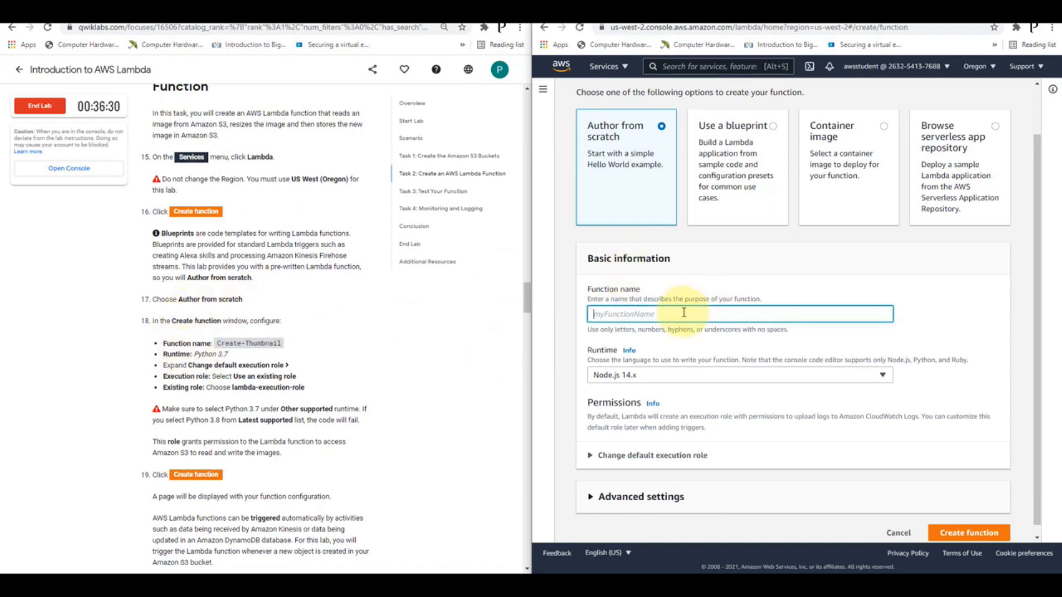
type("Cr")
left_click(686, 376)
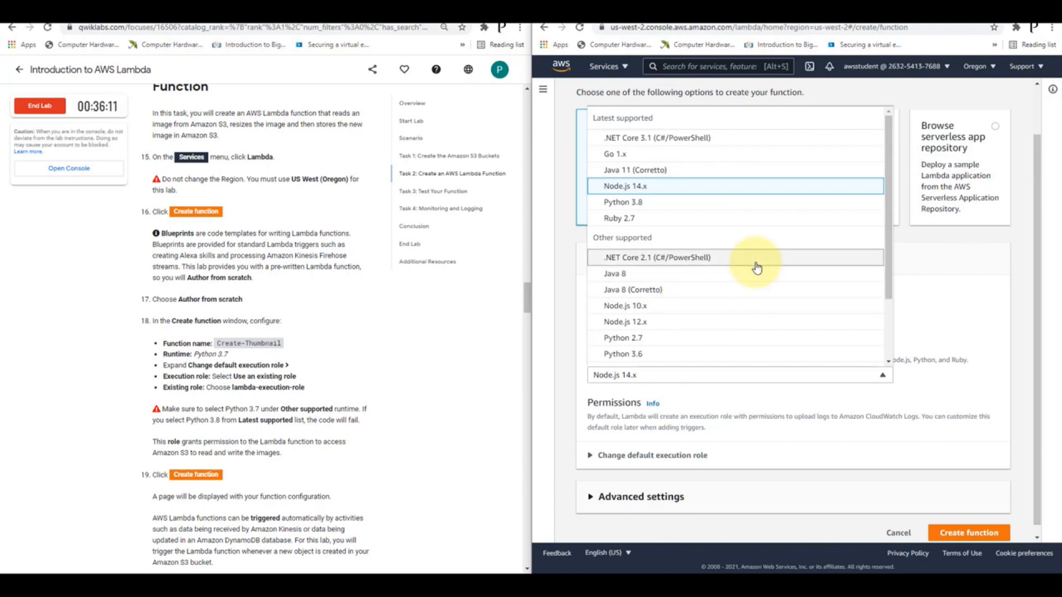
scroll(685, 305, "down", 3)
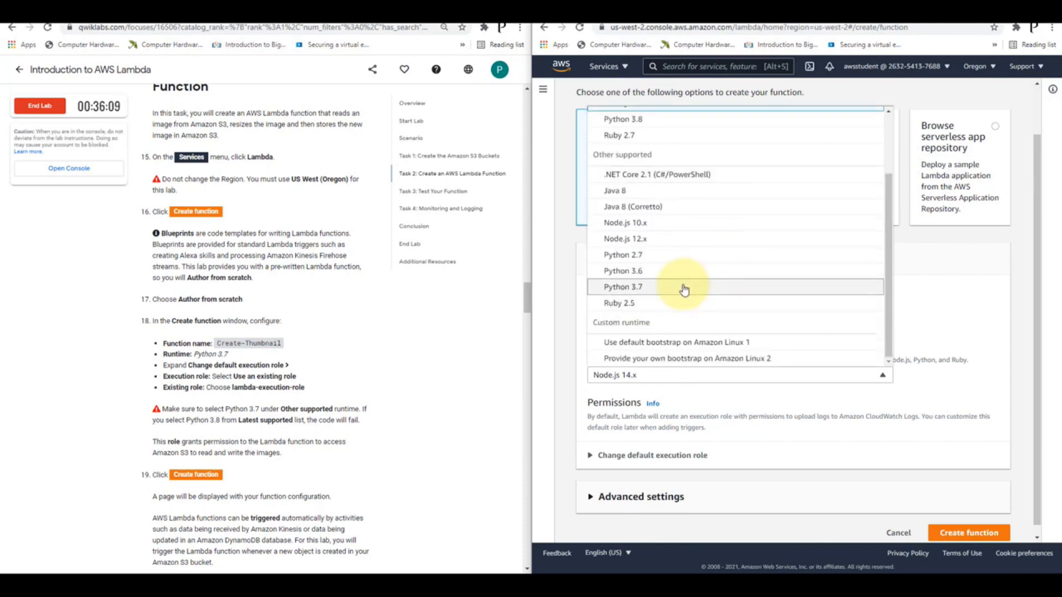
left_click(684, 288)
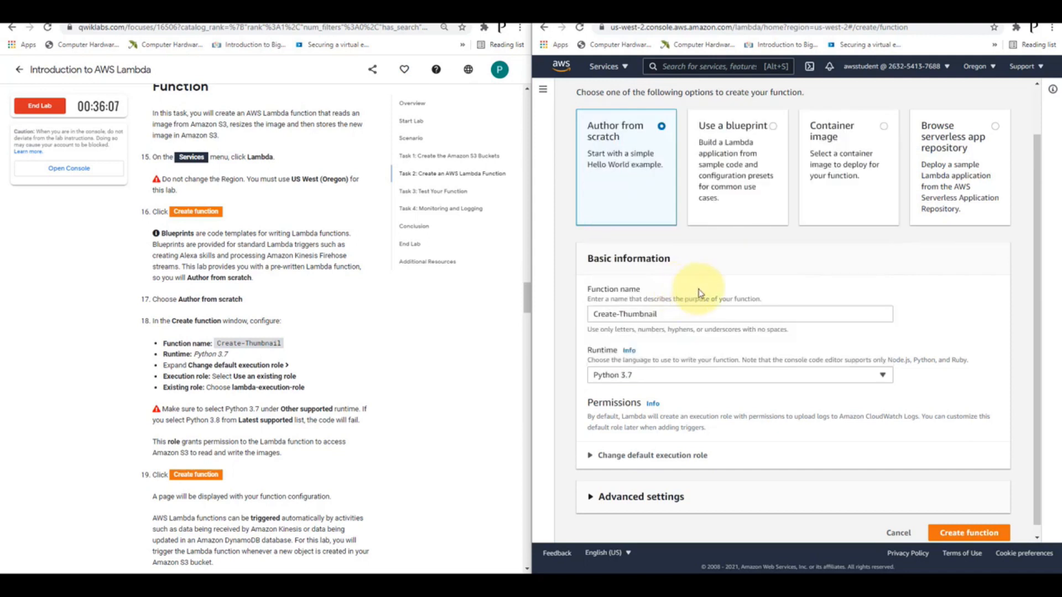
Assign the existing role lambda-execution-role as the execution role and create the function
left_click(640, 455)
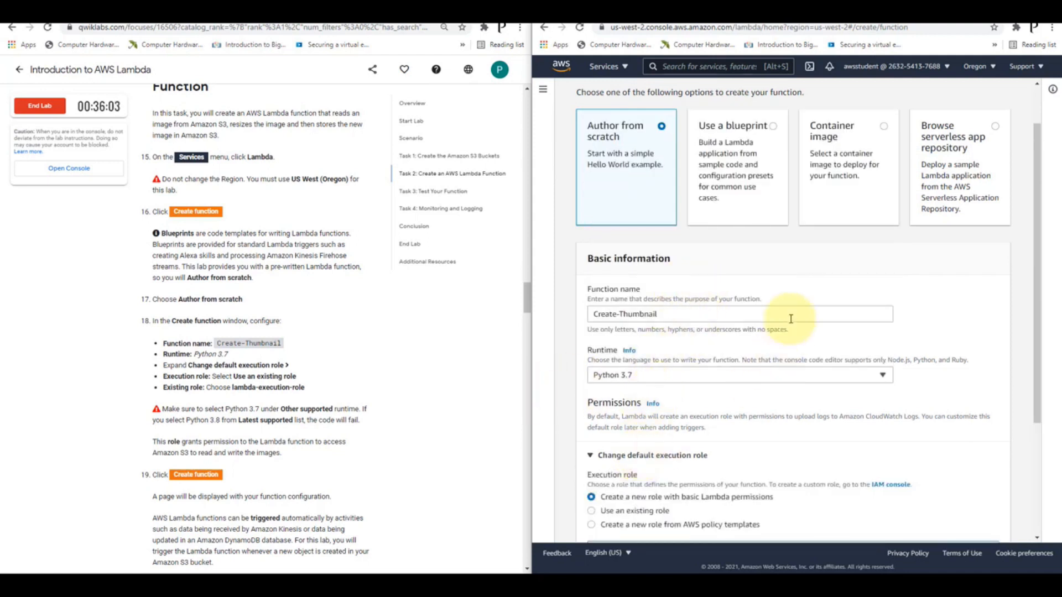
scroll(790, 316, "down", 3)
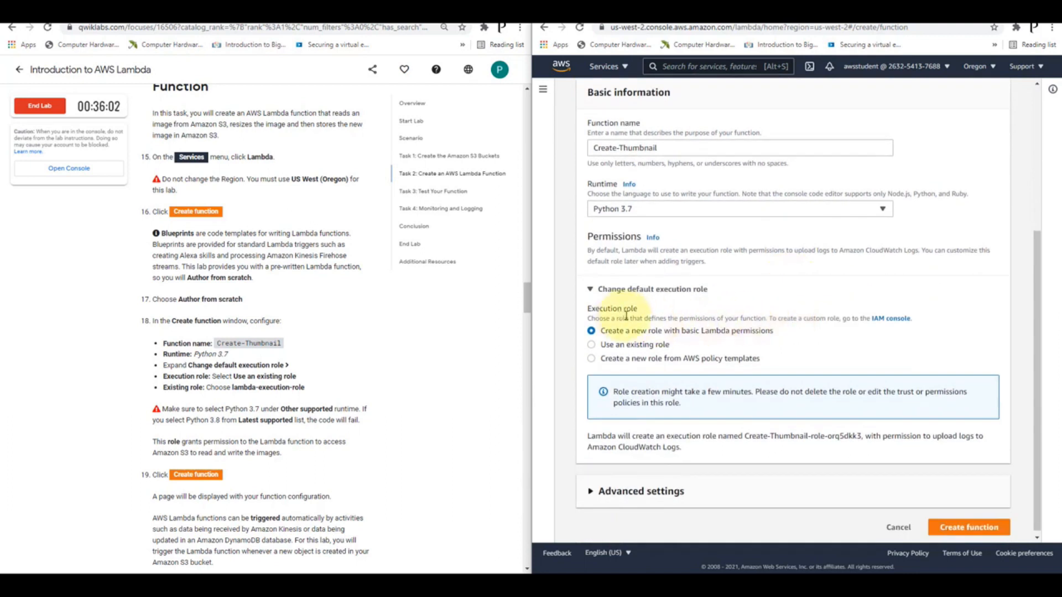
left_click(619, 346)
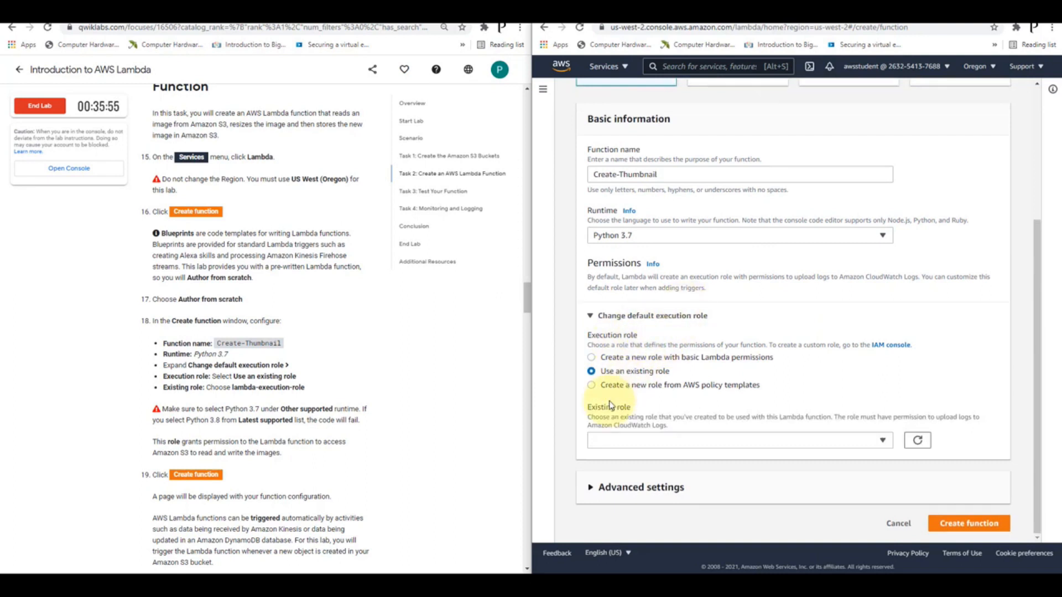
left_click(874, 442)
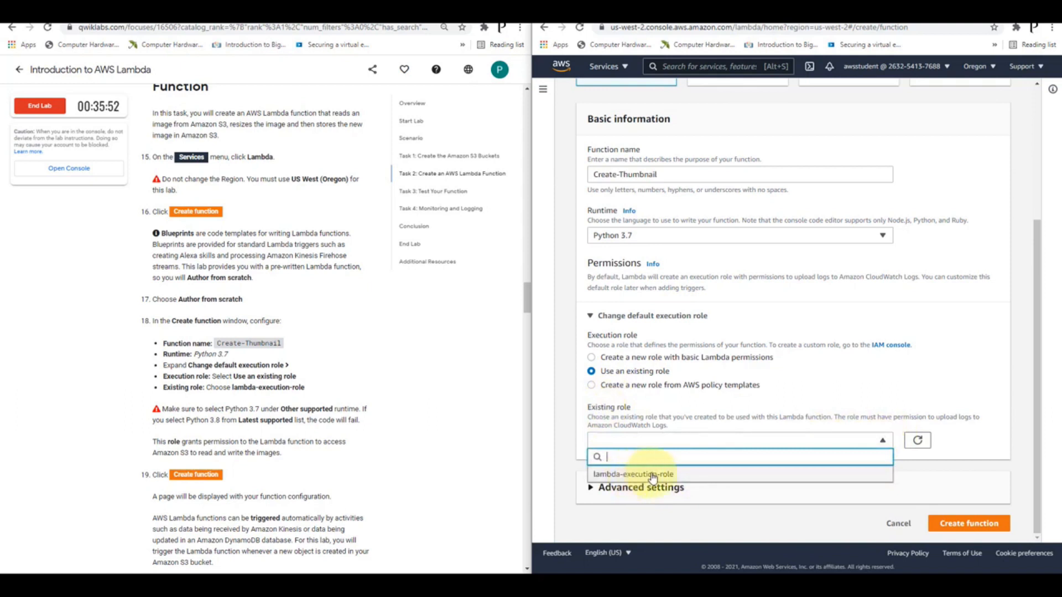
left_click(650, 474)
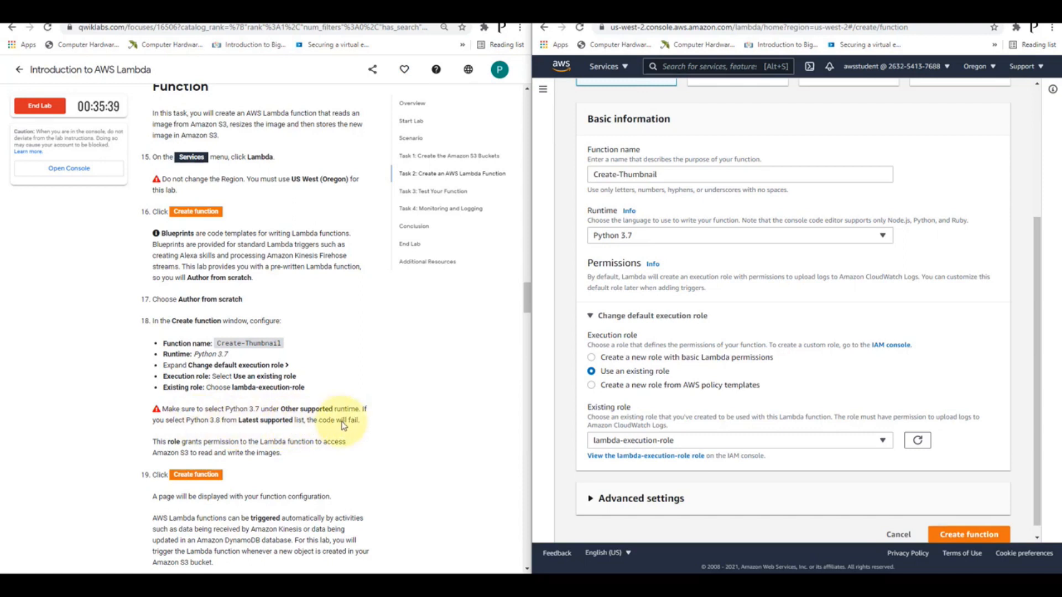
scroll(277, 407, "down", 2)
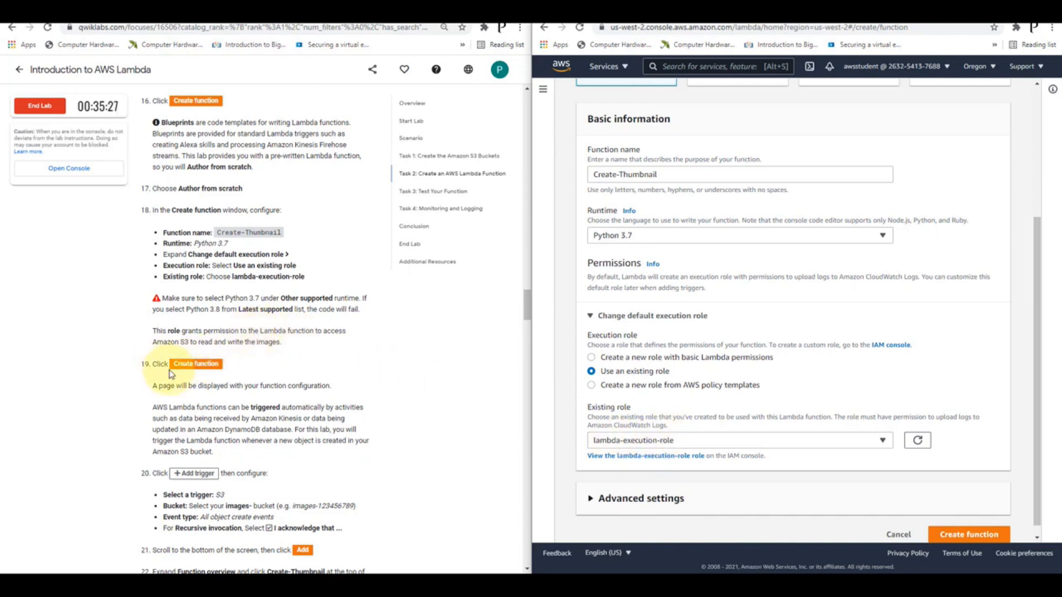
scroll(960, 498, "down", 1)
left_click(962, 526)
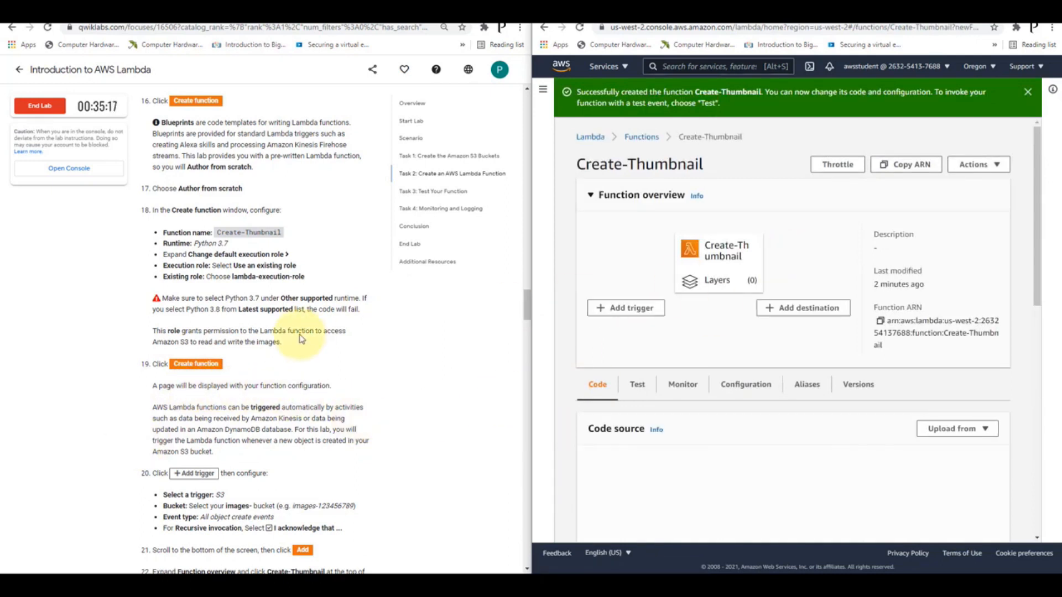
Add an S3 trigger on the images-9832 bucket for all object create events, acknowledging the recursive invocation notice
scroll(277, 346, "down", 3)
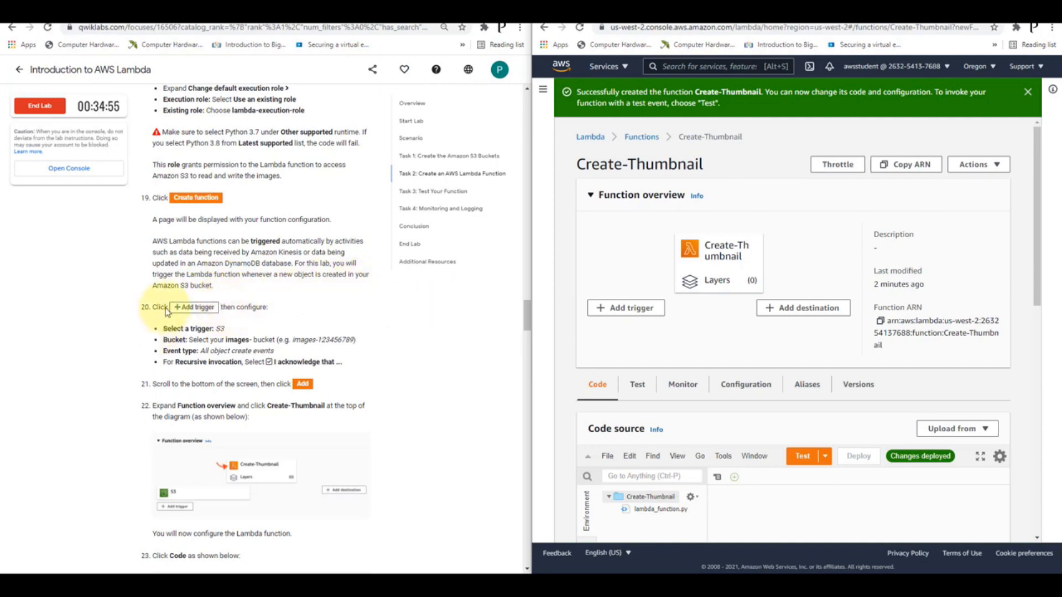
left_click(634, 304)
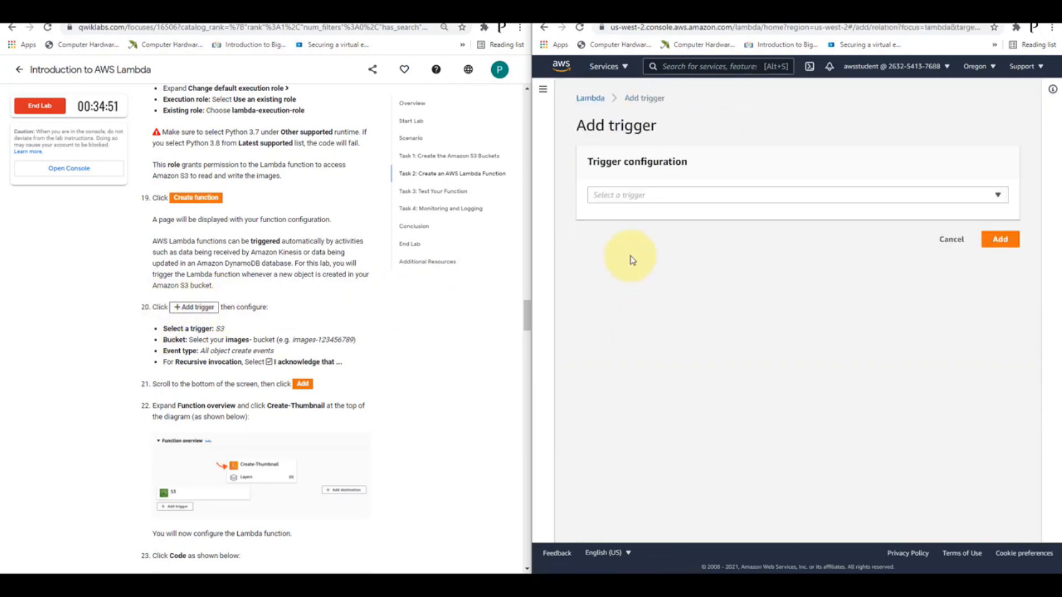
left_click(645, 195)
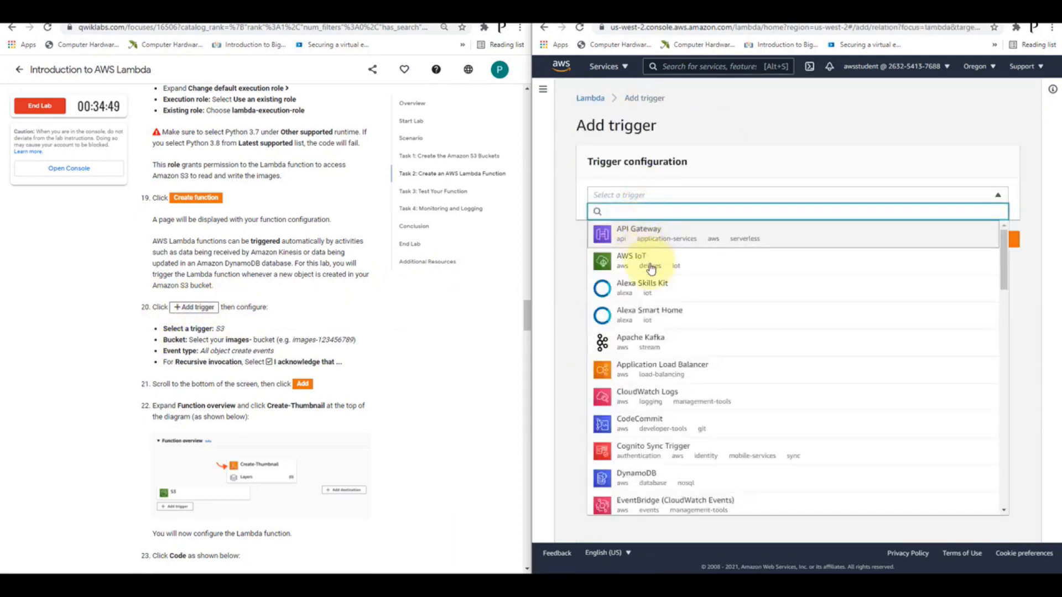
scroll(725, 320, "down", 5)
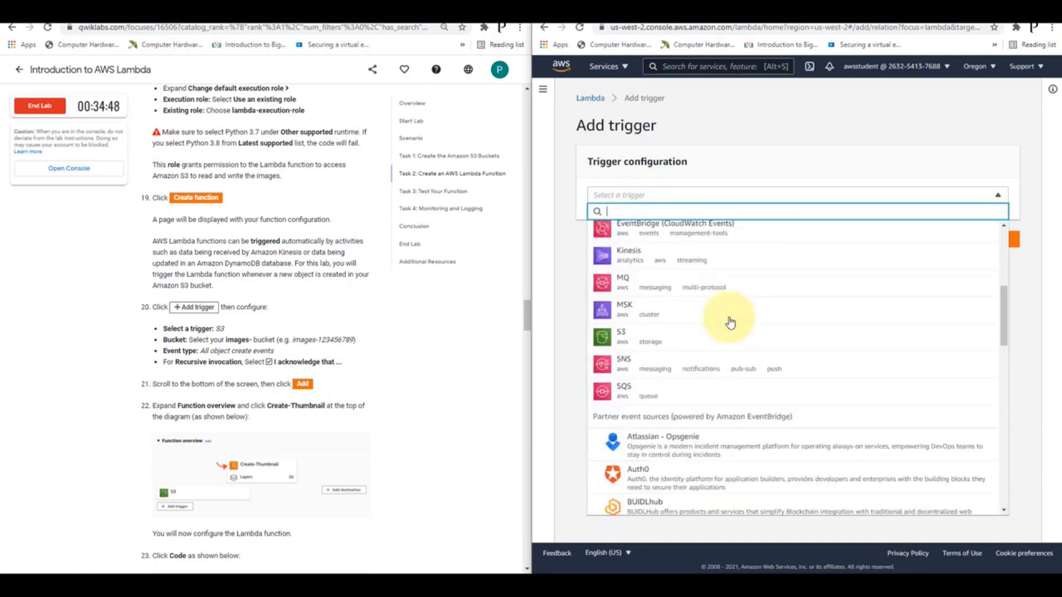
left_click(632, 335)
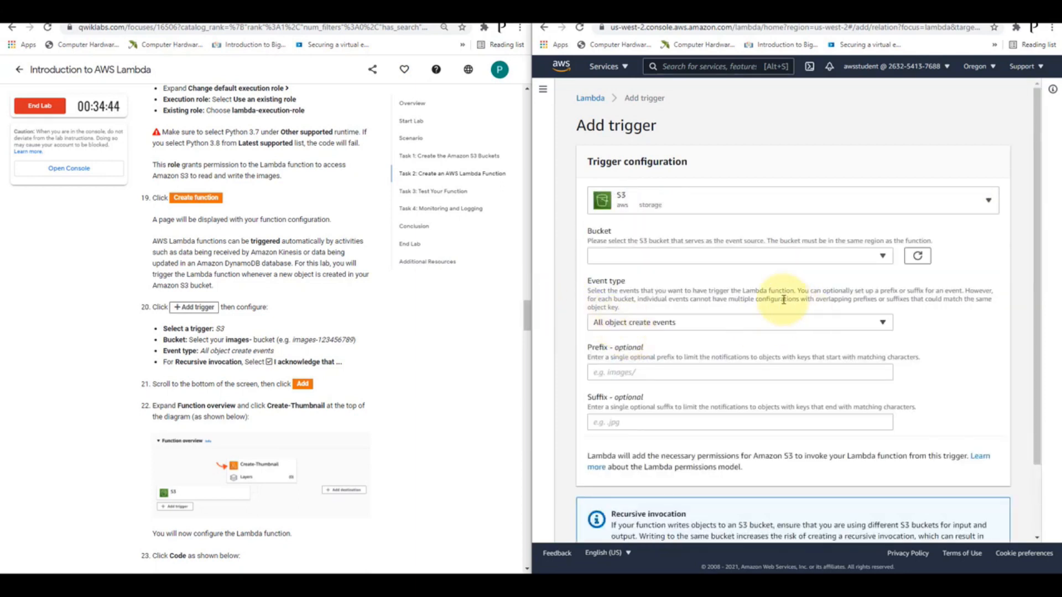
left_click(860, 256)
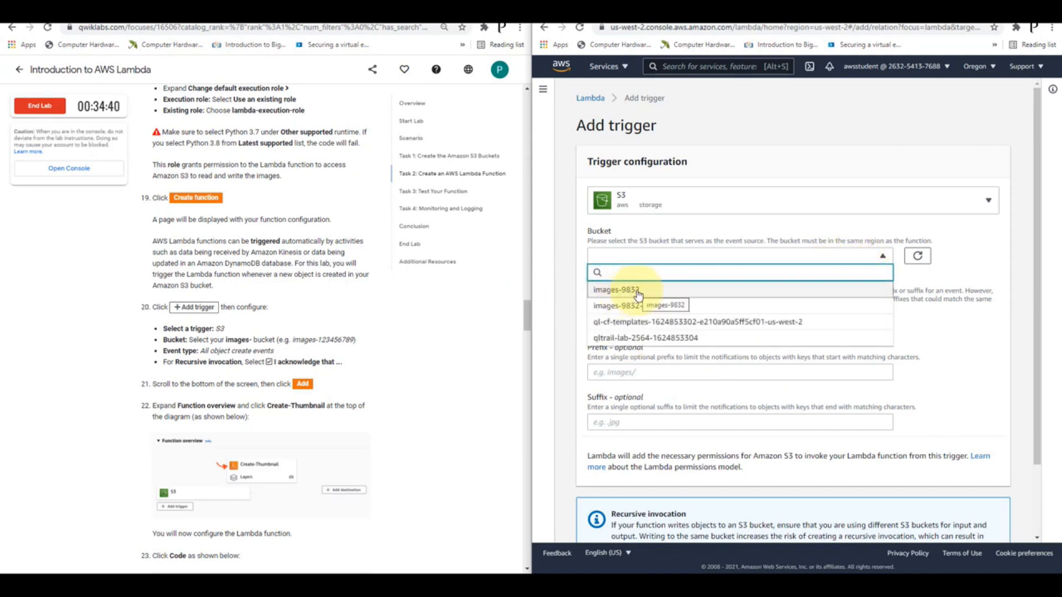
left_click(638, 291)
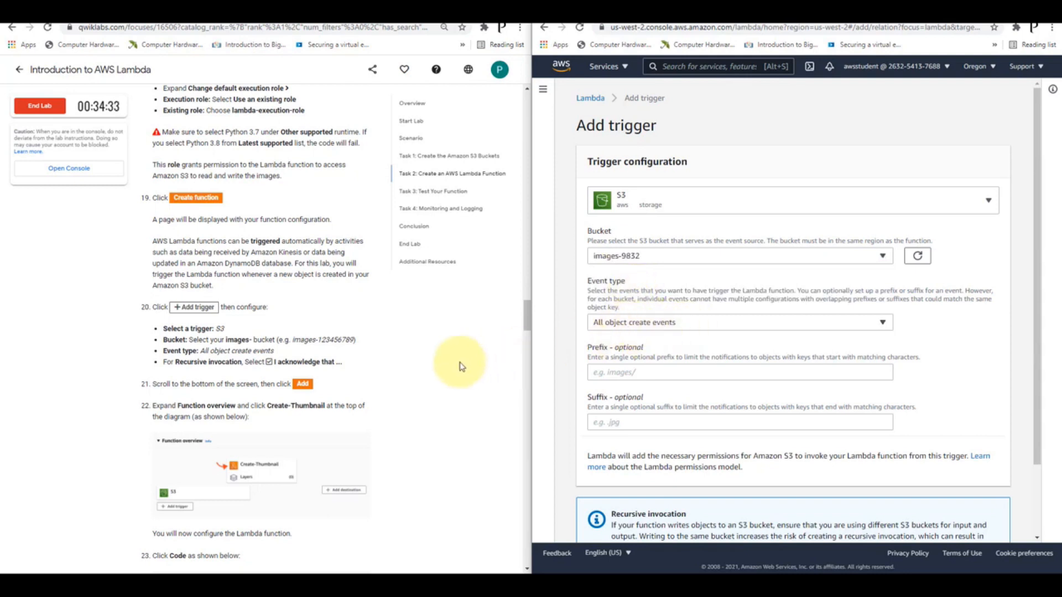
scroll(638, 339, "down", 2)
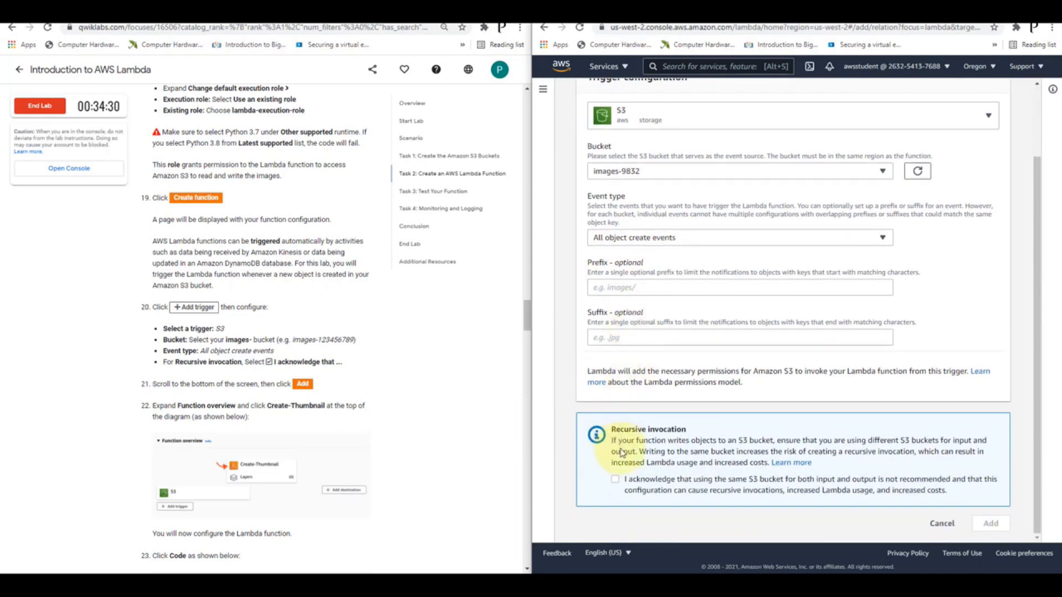
left_click(615, 479)
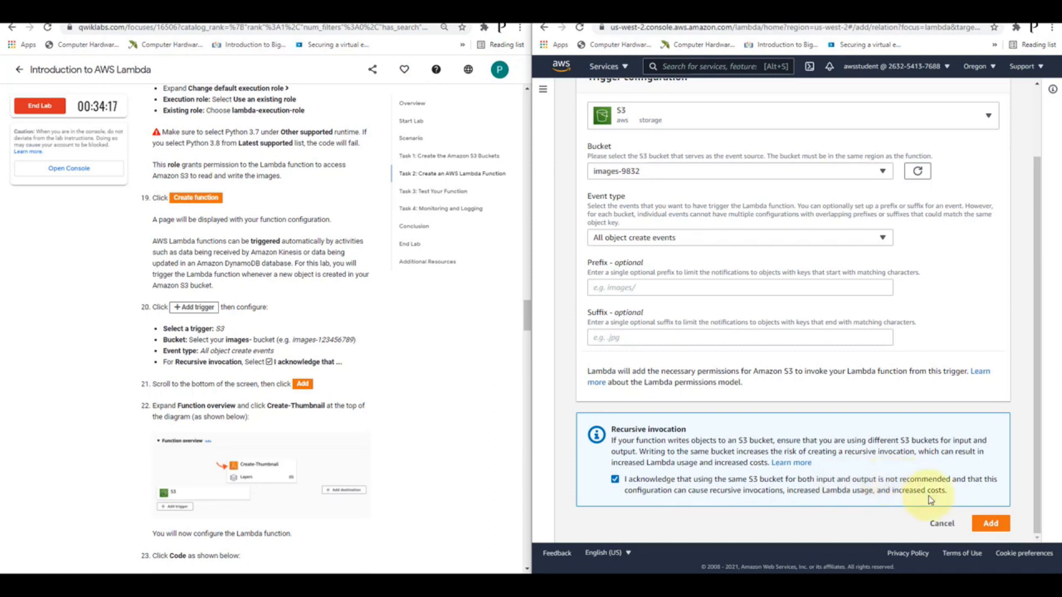
left_click(983, 527)
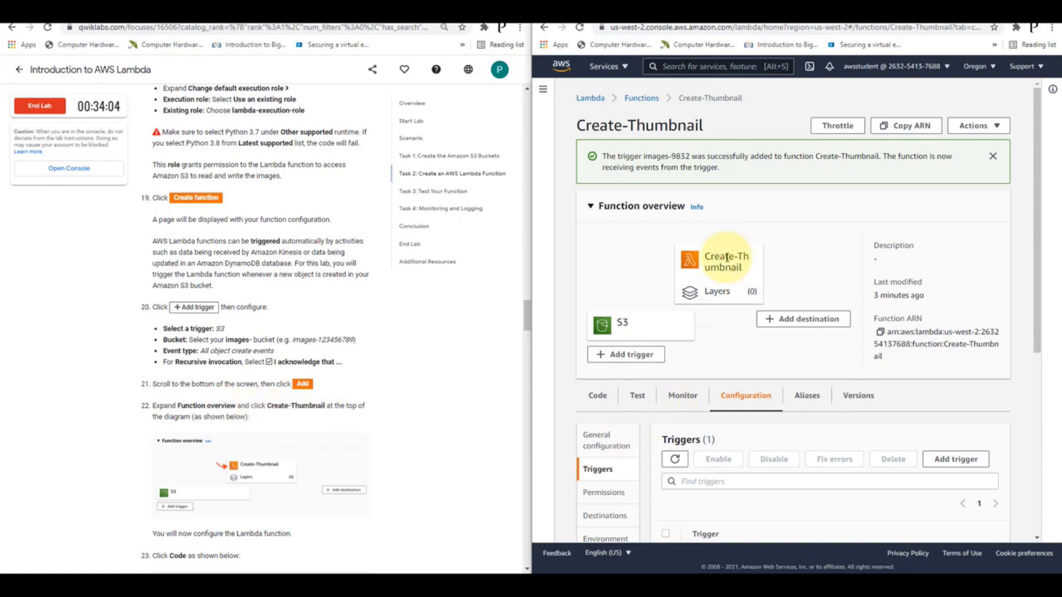
scroll(362, 407, "down", 3)
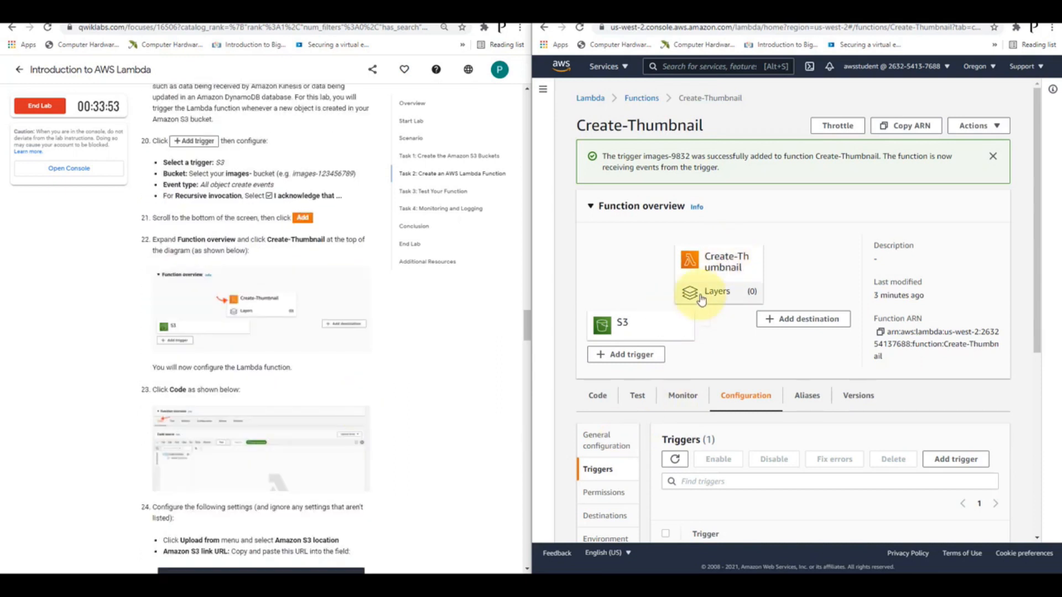
scroll(271, 361, "down", 1)
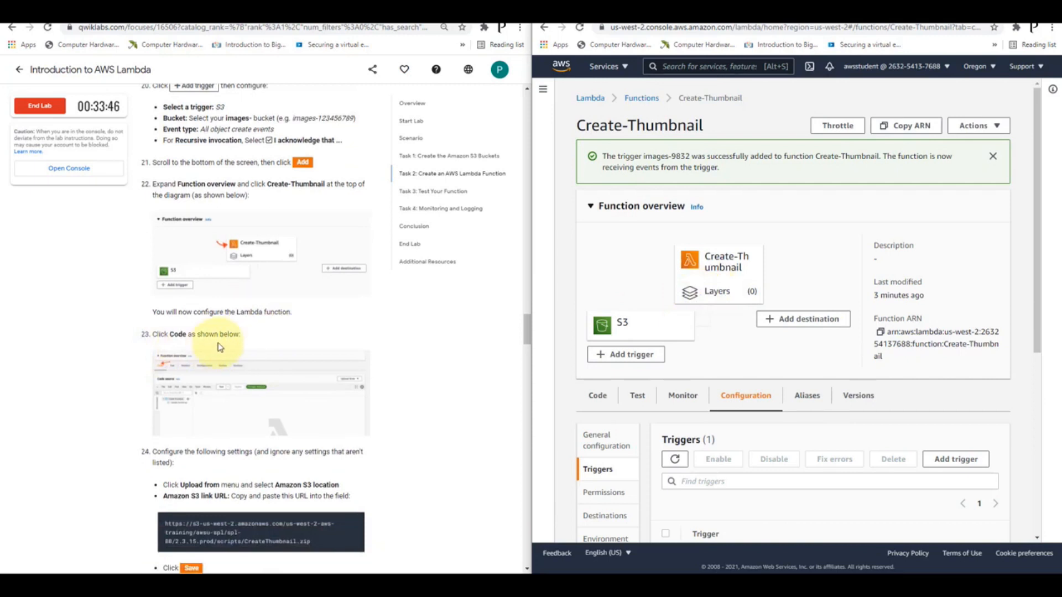
scroll(249, 354, "down", 2)
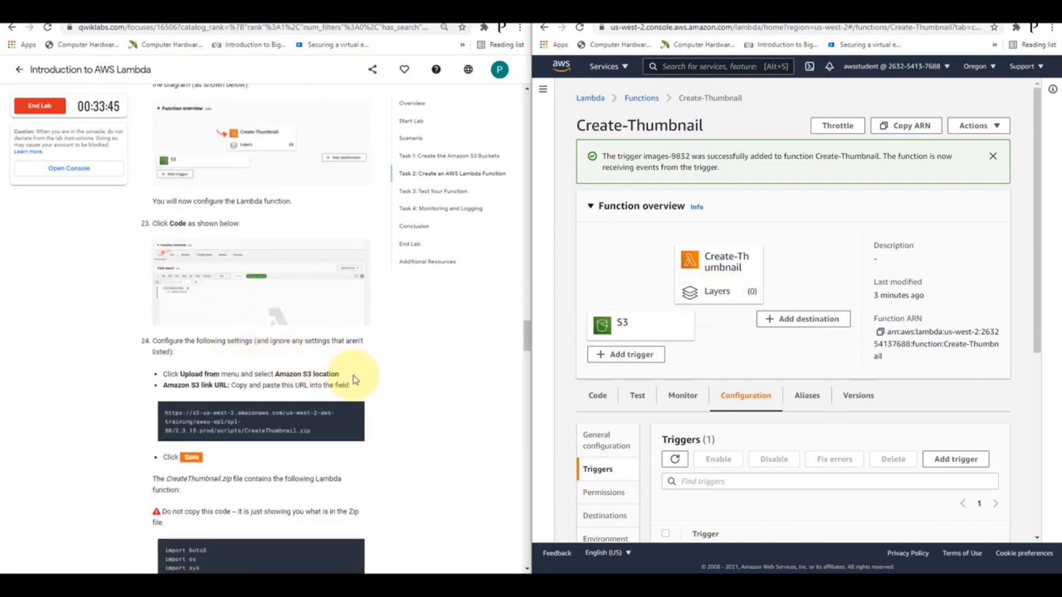
left_click(595, 403)
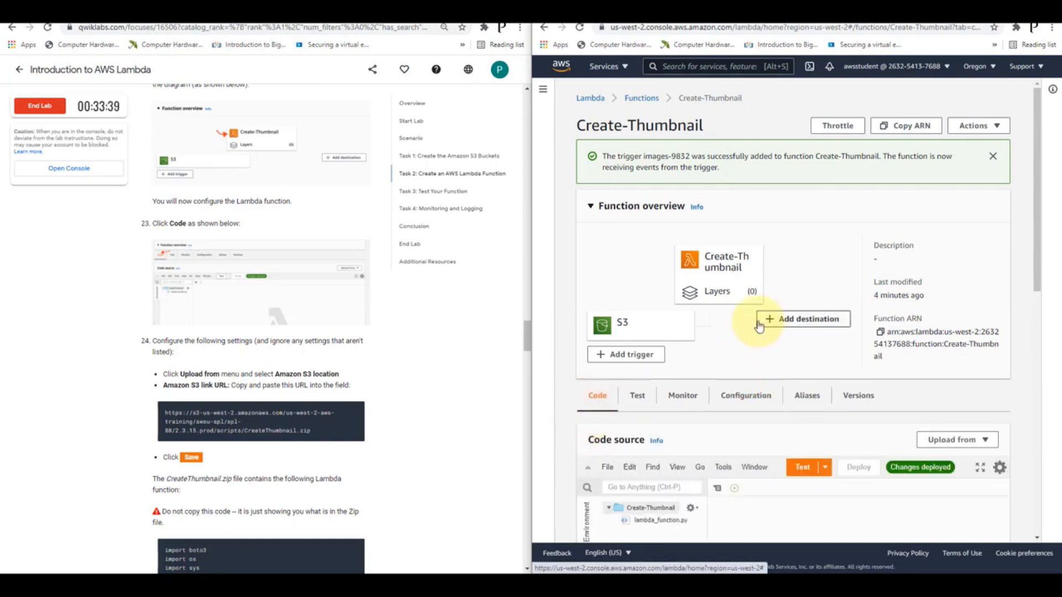
scroll(759, 326, "down", 3)
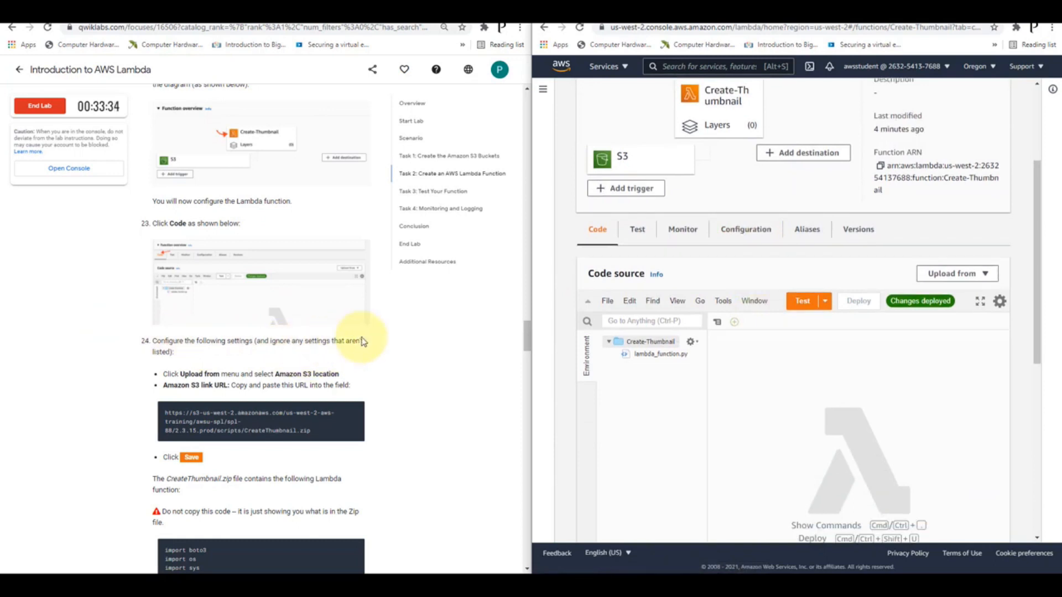
scroll(363, 342, "down", 2)
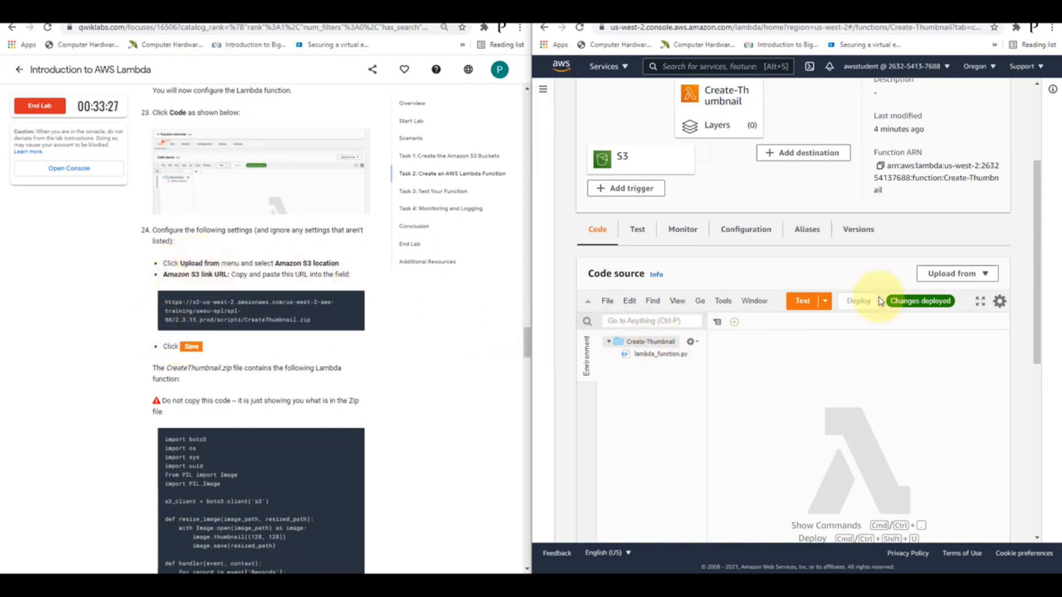
left_click(959, 277)
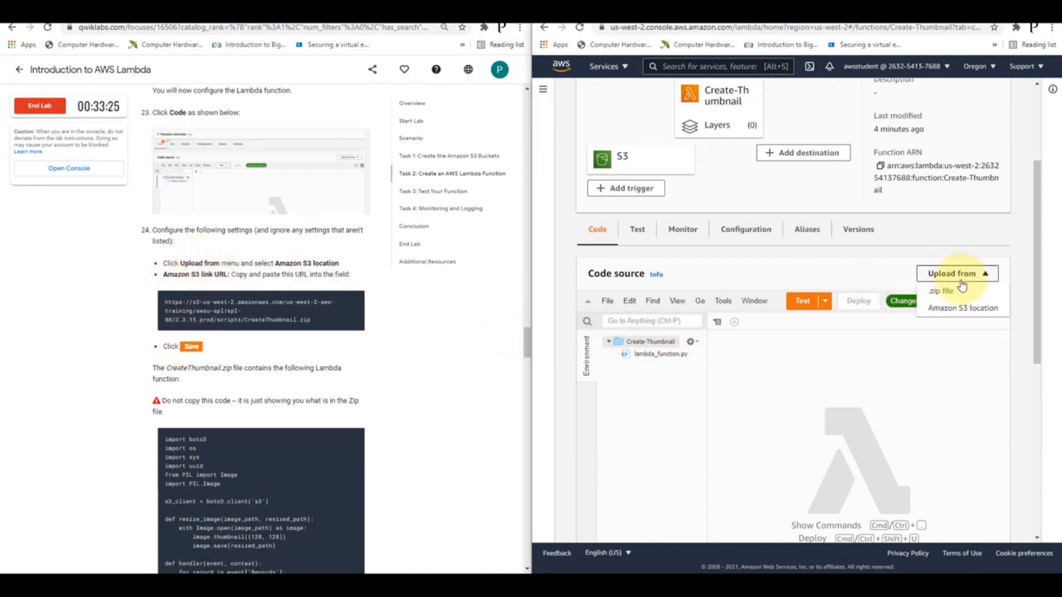
left_click(964, 309)
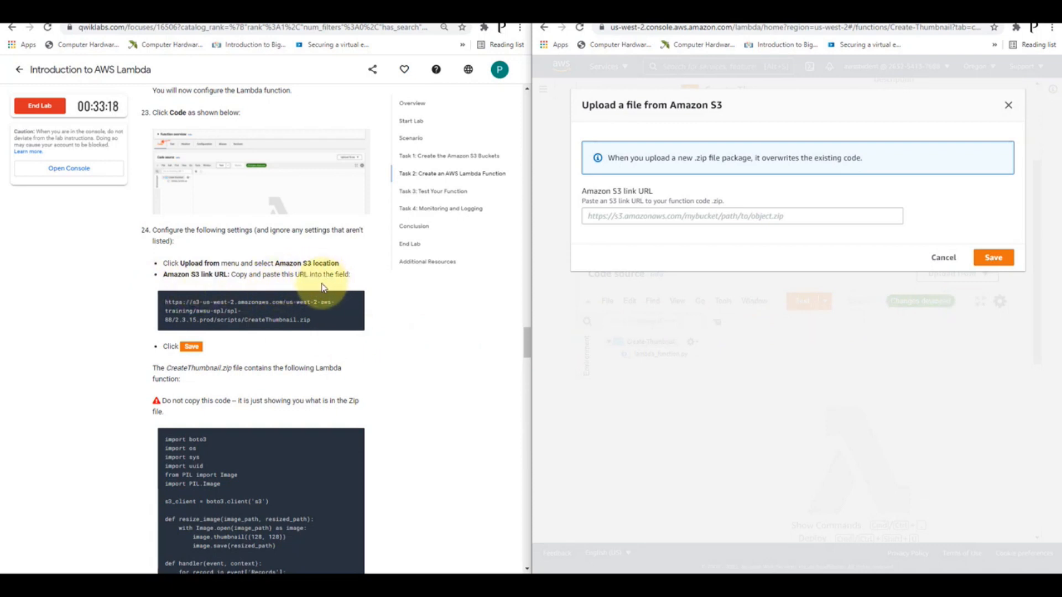
left_click(354, 299)
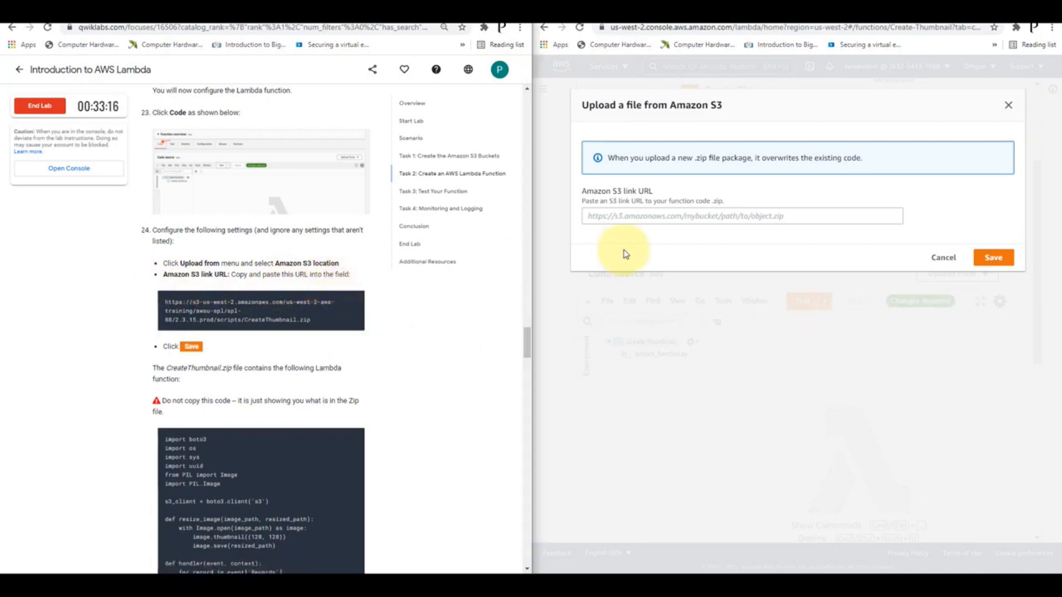
left_click(647, 215)
key("ctrl+v")
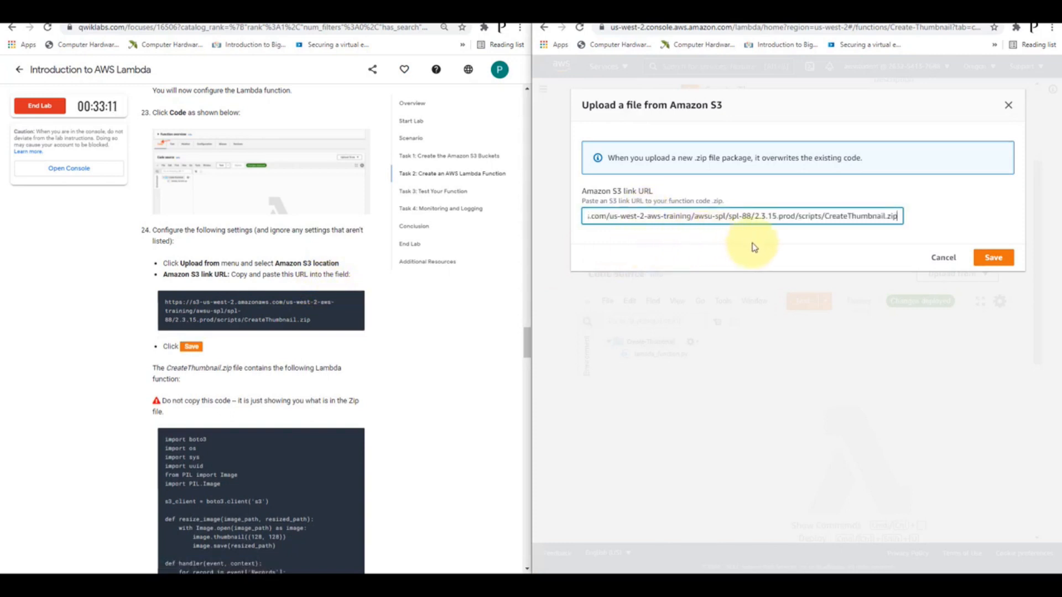
left_click(986, 259)
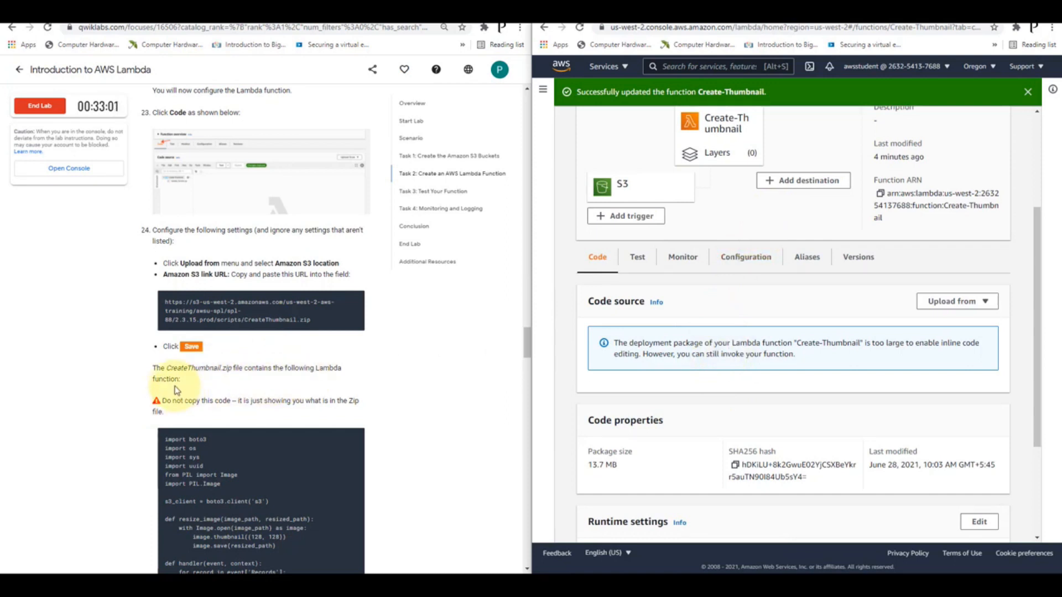
Review the lab's explanation of the code, set the handler in the function's runtime settings to CreateThumbnail.handler and save
scroll(292, 360, "down", 4)
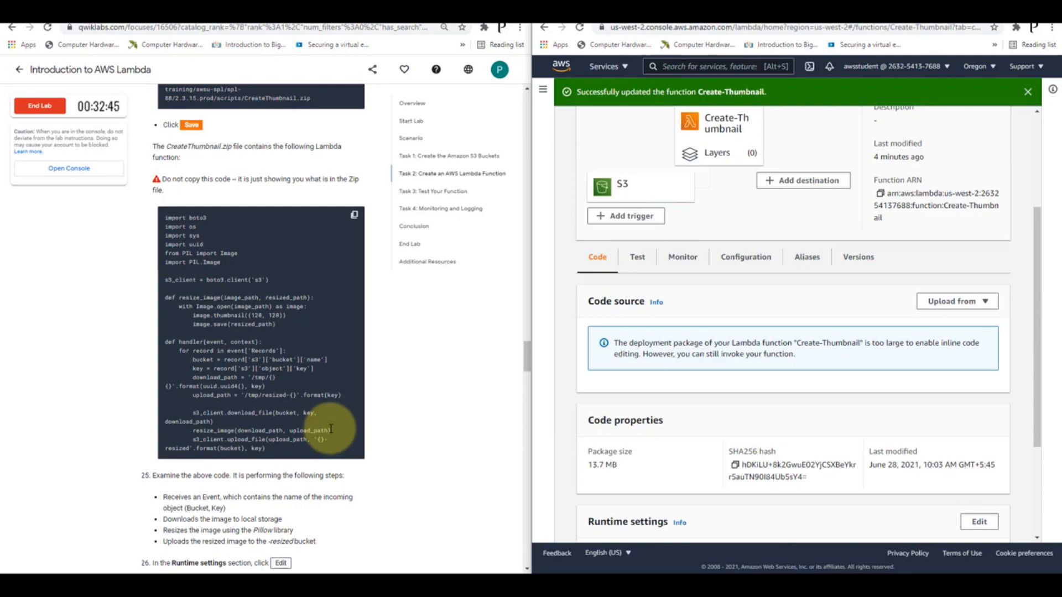
scroll(351, 319, "down", 4)
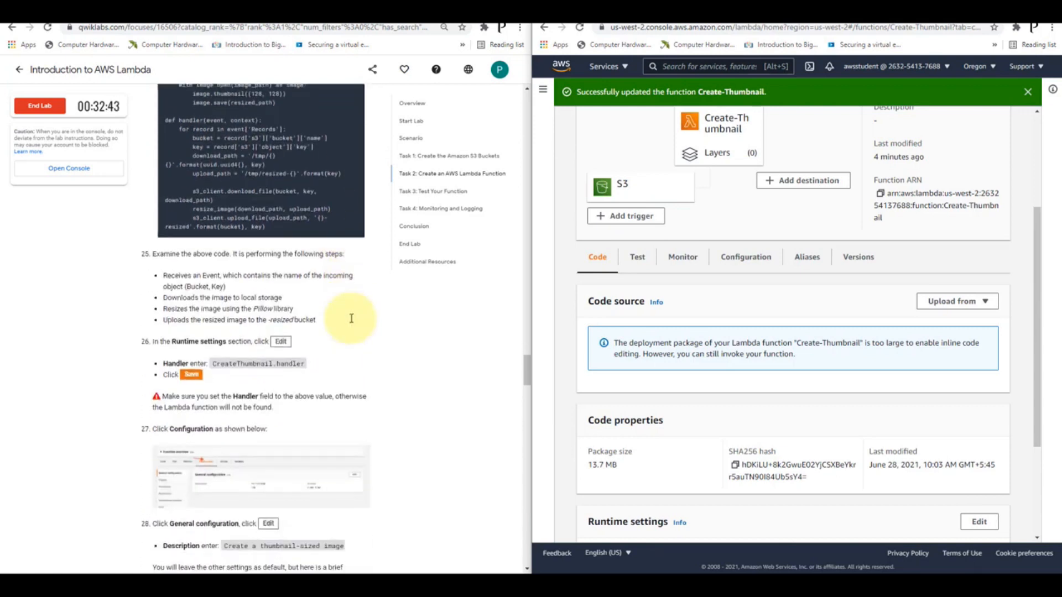
scroll(351, 318, "up", 2)
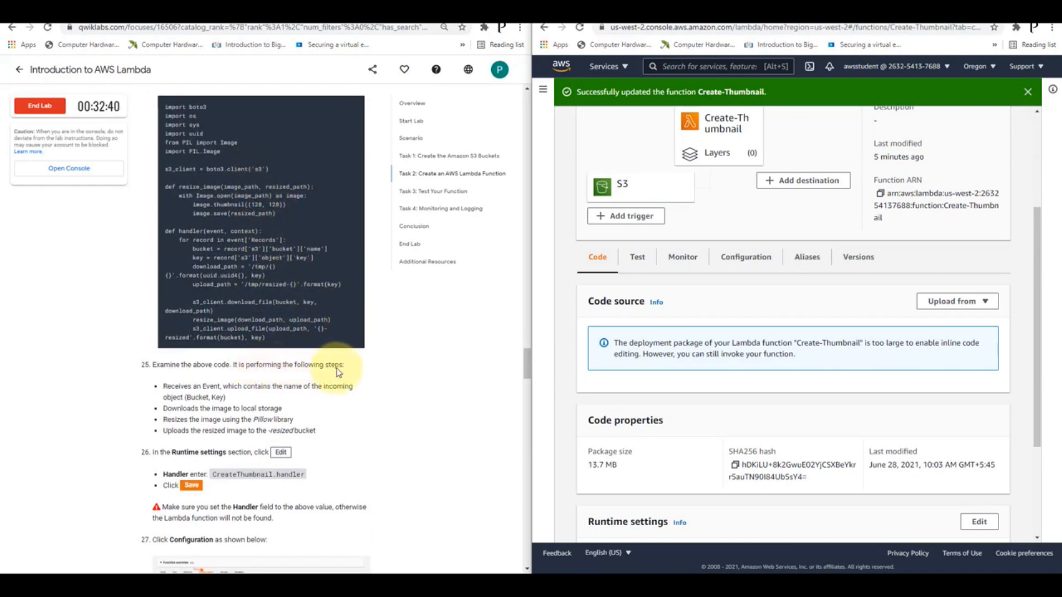
scroll(310, 374, "down", 1)
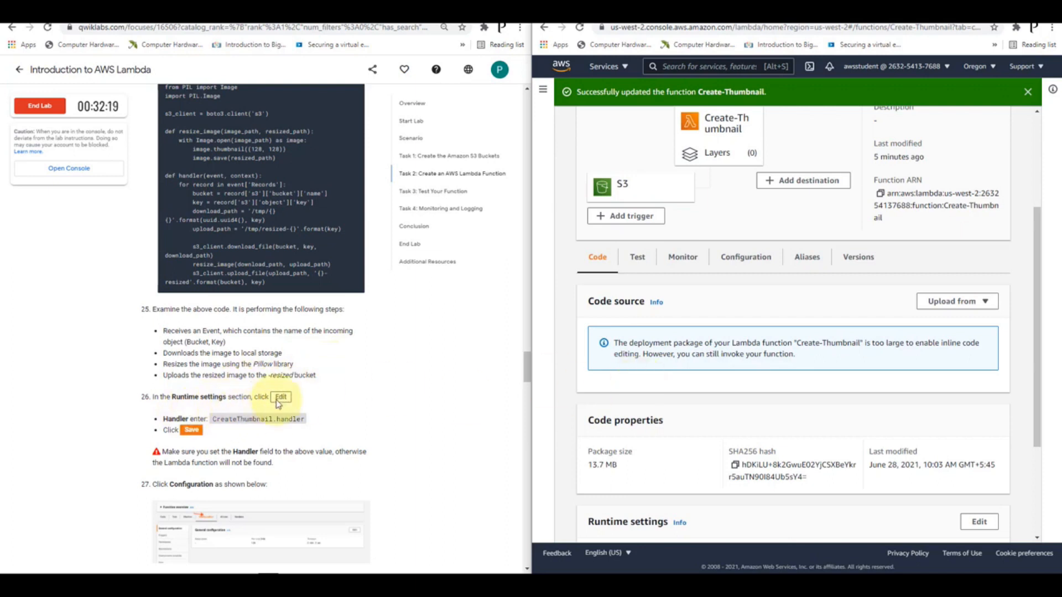
scroll(868, 310, "down", 3)
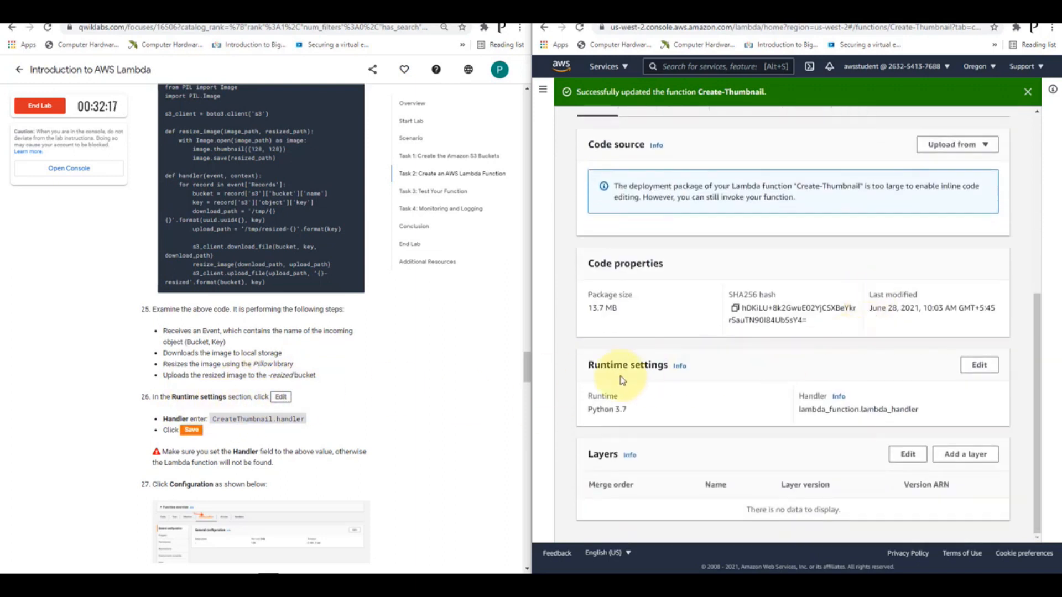
left_click(985, 376)
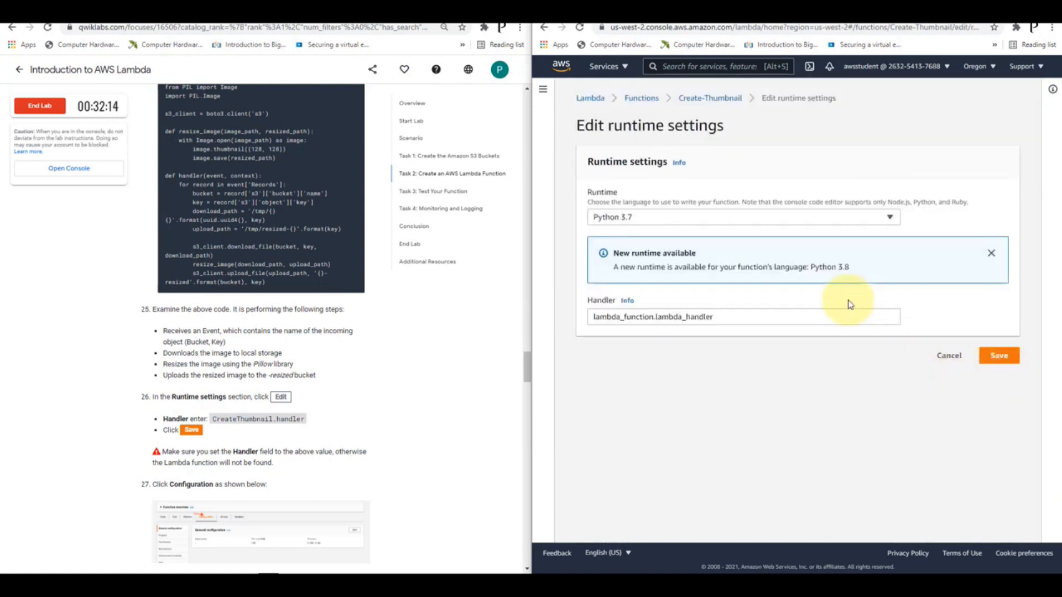
left_click(672, 316)
triple_click(673, 317)
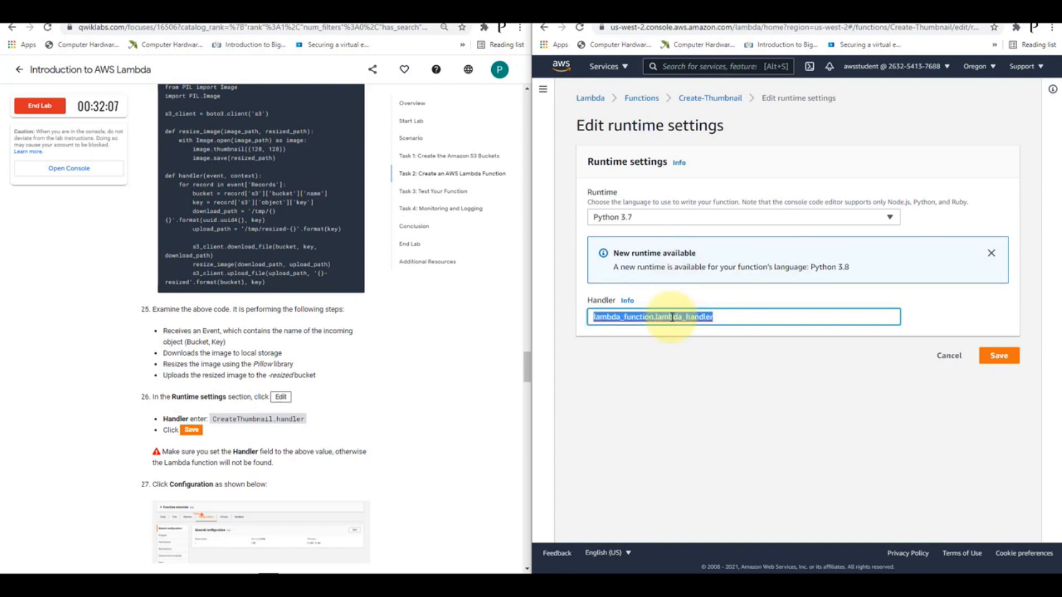
type("CreateThumbnail.")
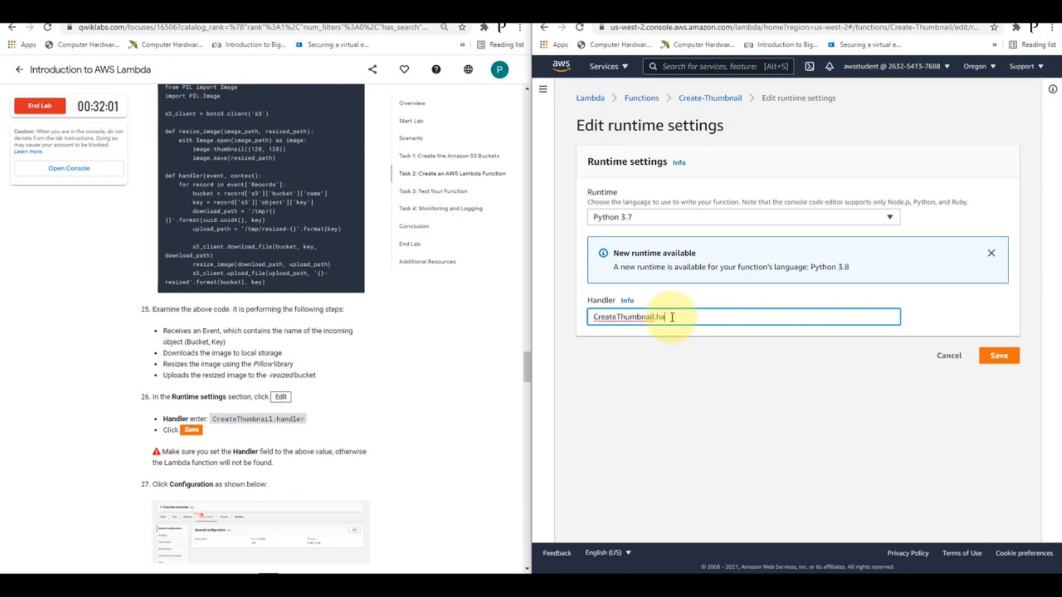
left_click(999, 356)
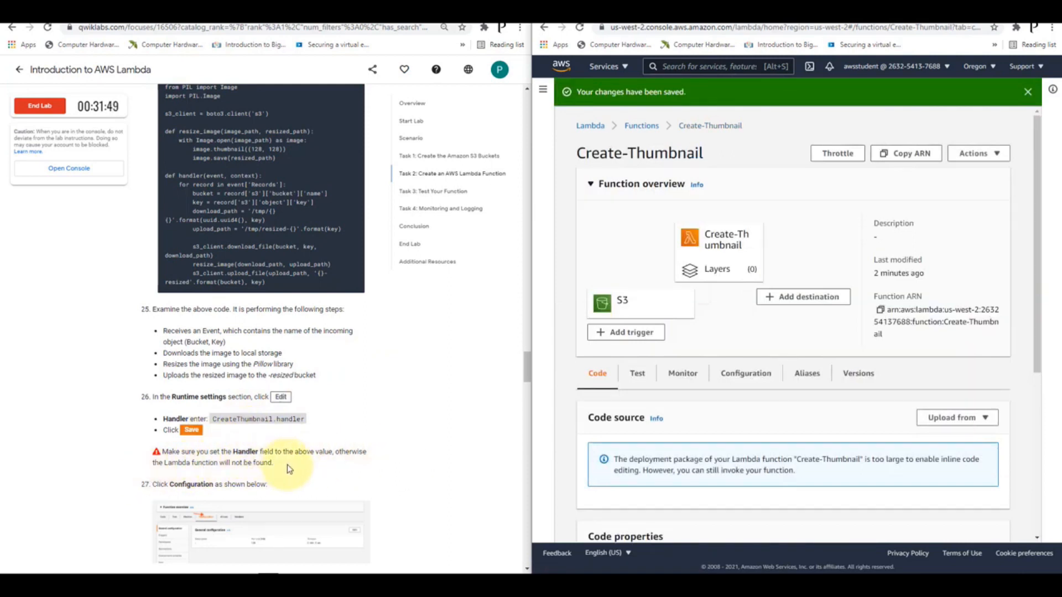
Set the description in the function's general configuration to "Create a thumbnail-sized image" and save the basic settings
scroll(297, 426, "down", 4)
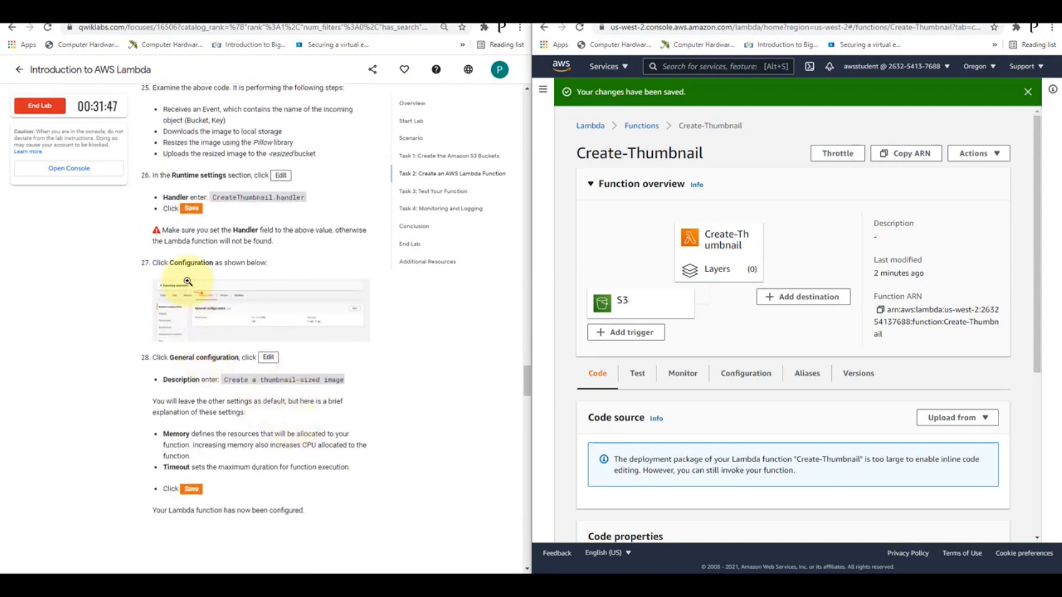
left_click(744, 374)
scroll(744, 379, "down", 3)
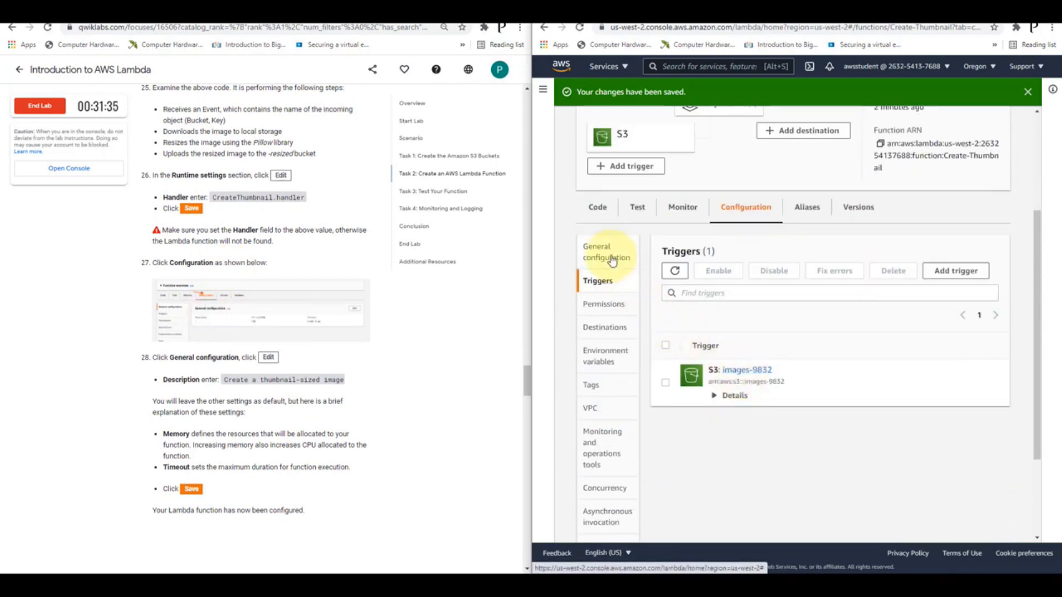
left_click(612, 260)
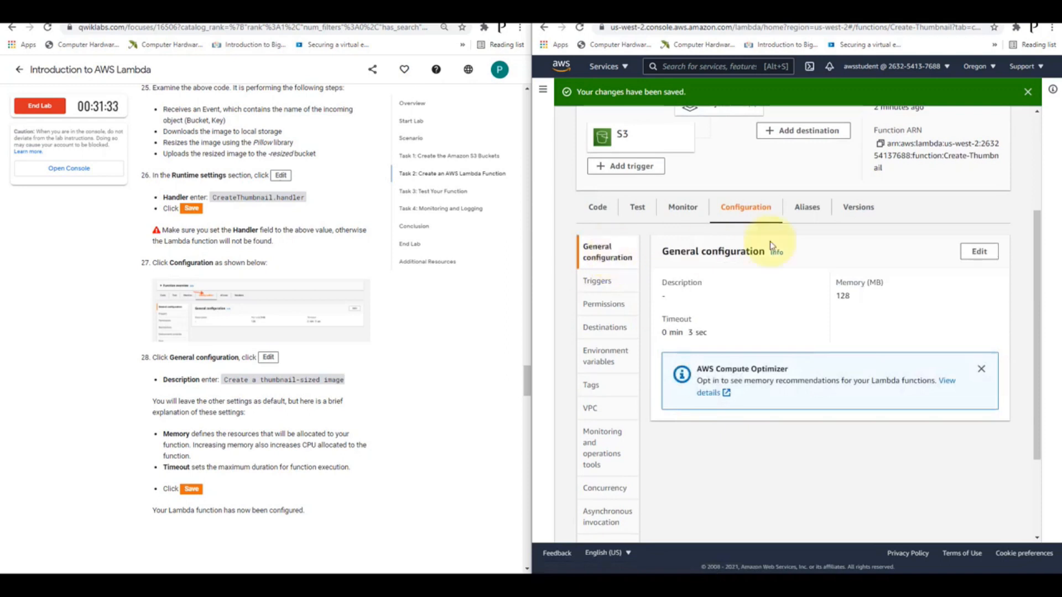
left_click(979, 253)
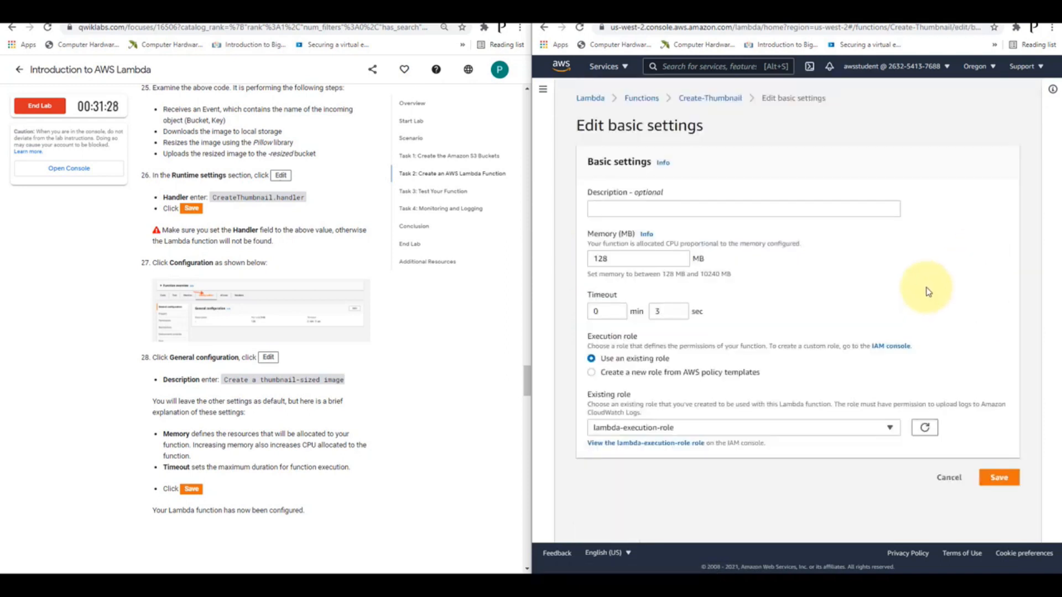
left_click(650, 208)
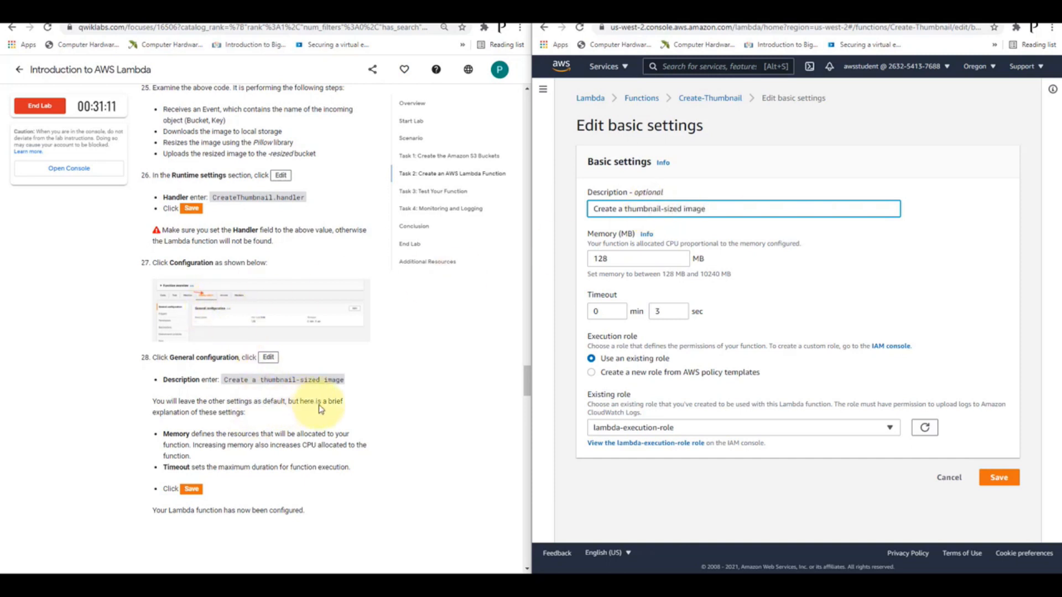
scroll(354, 398, "down", 2)
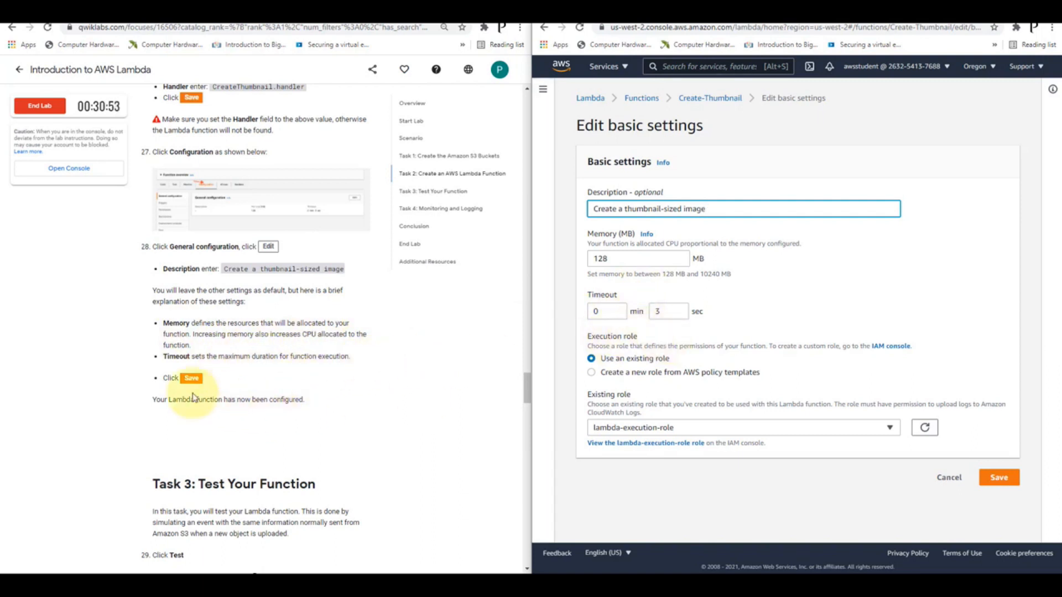
left_click(998, 479)
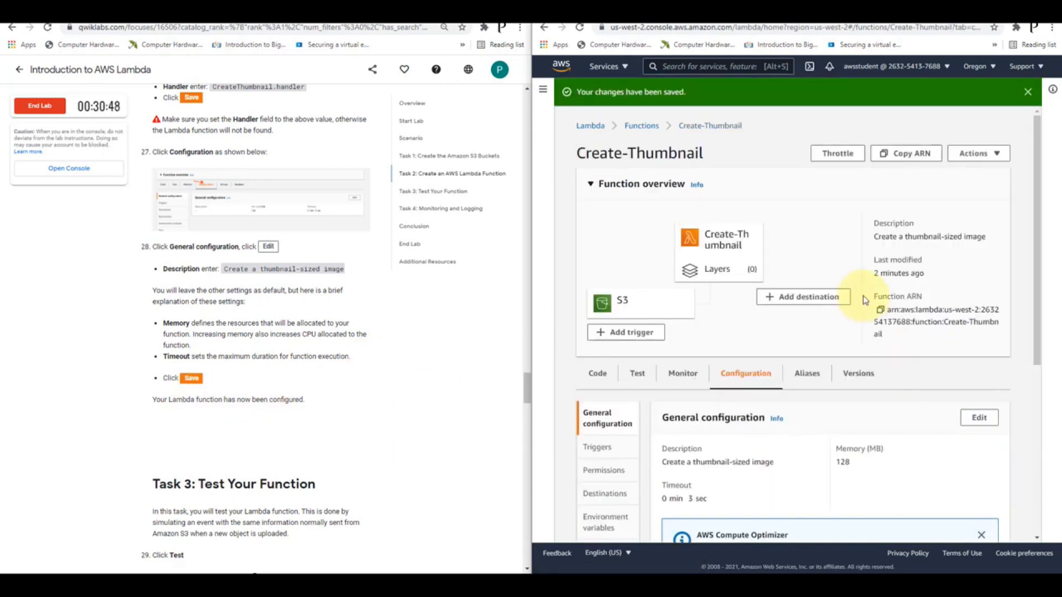
Start a new test event for the Create-Thumbnail function based on the Amazon S3 Put template
scroll(327, 339, "down", 4)
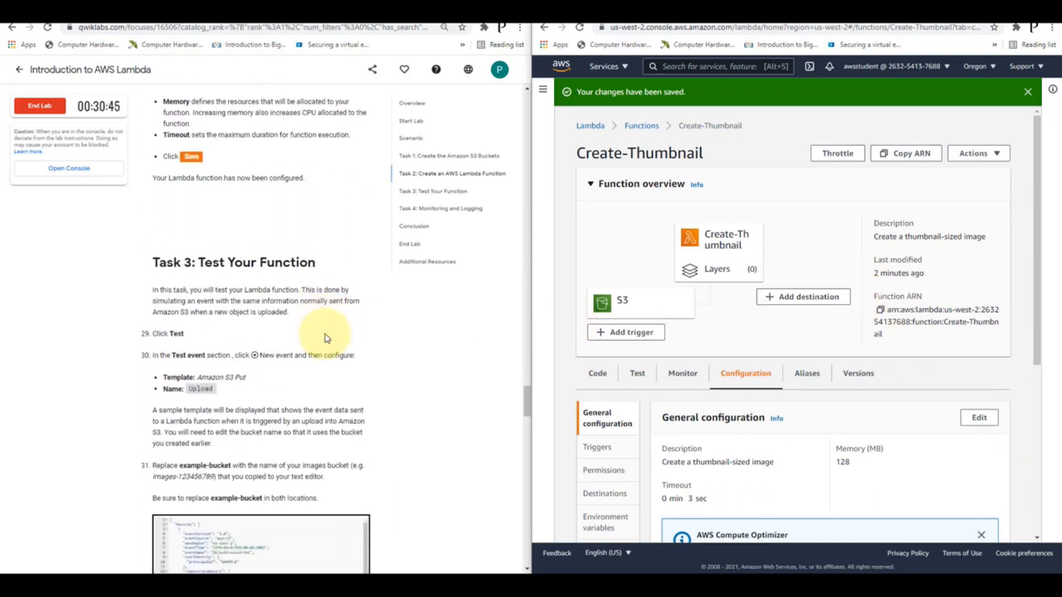
scroll(327, 338, "down", 1)
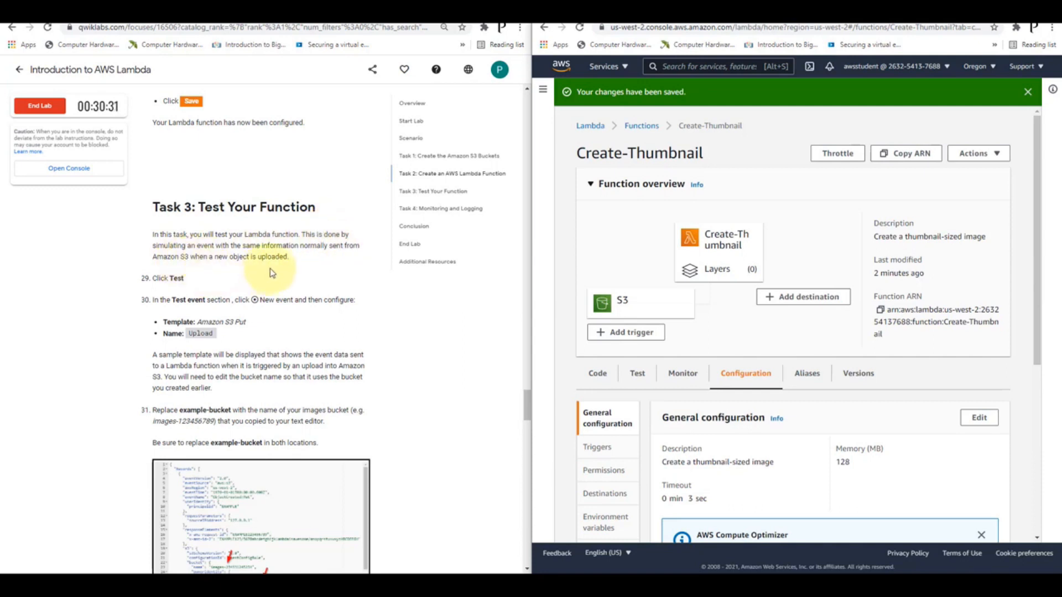
left_click(639, 382)
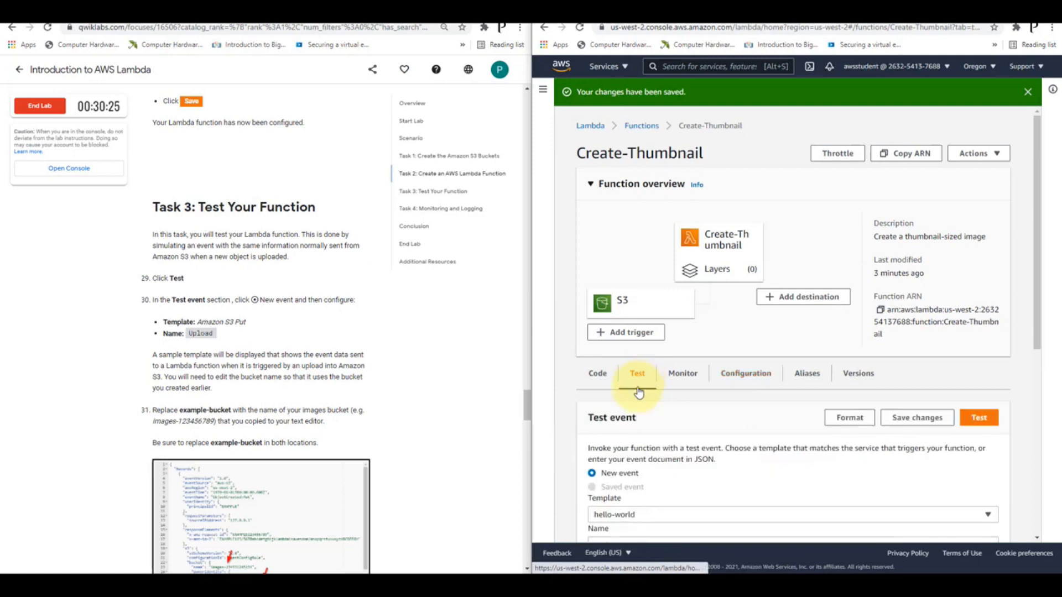
scroll(666, 397, "down", 1)
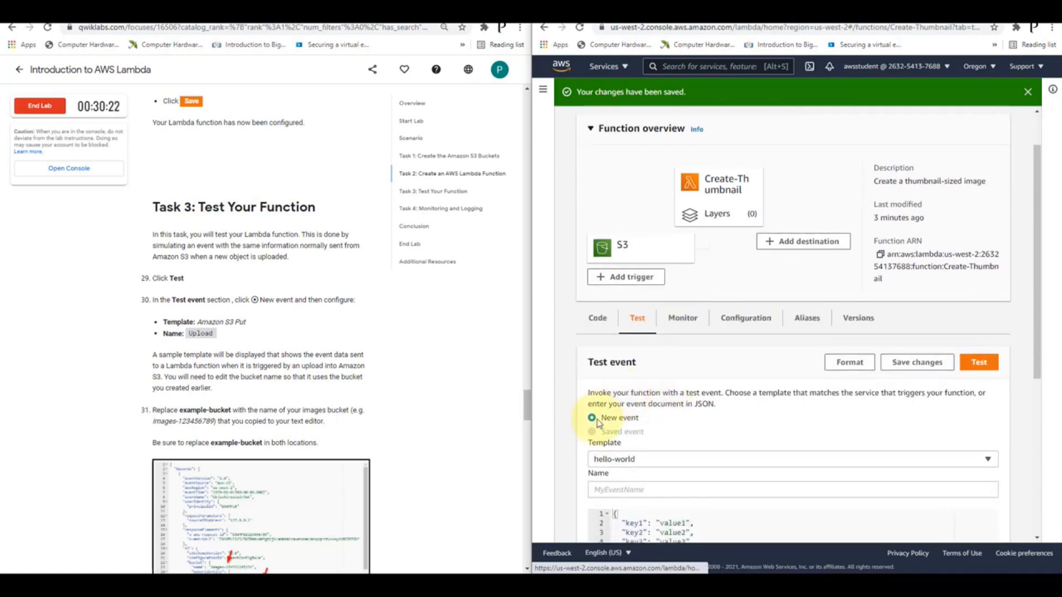
scroll(601, 424, "down", 1)
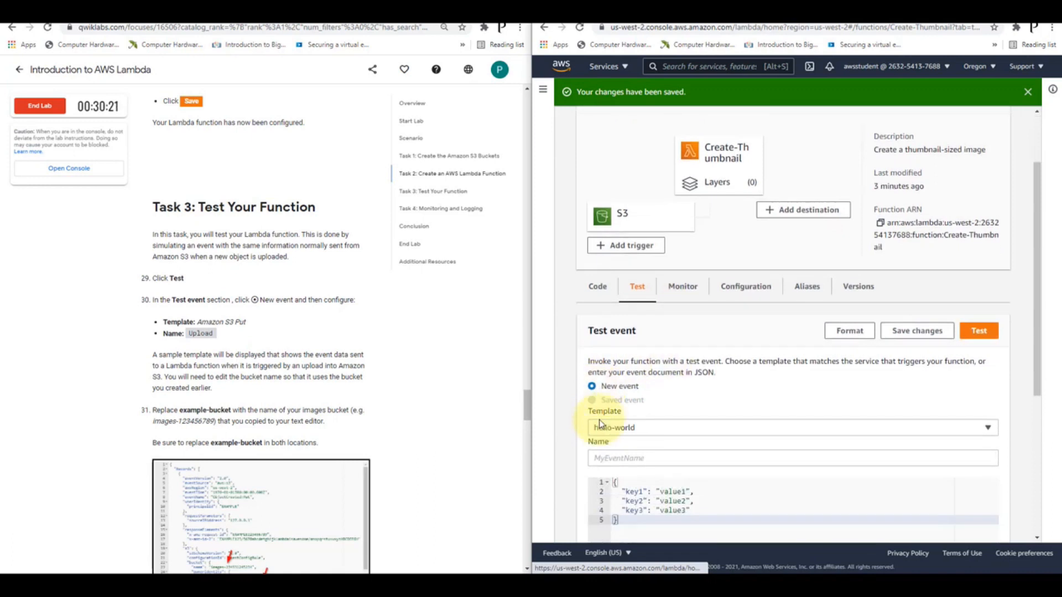
left_click(658, 407)
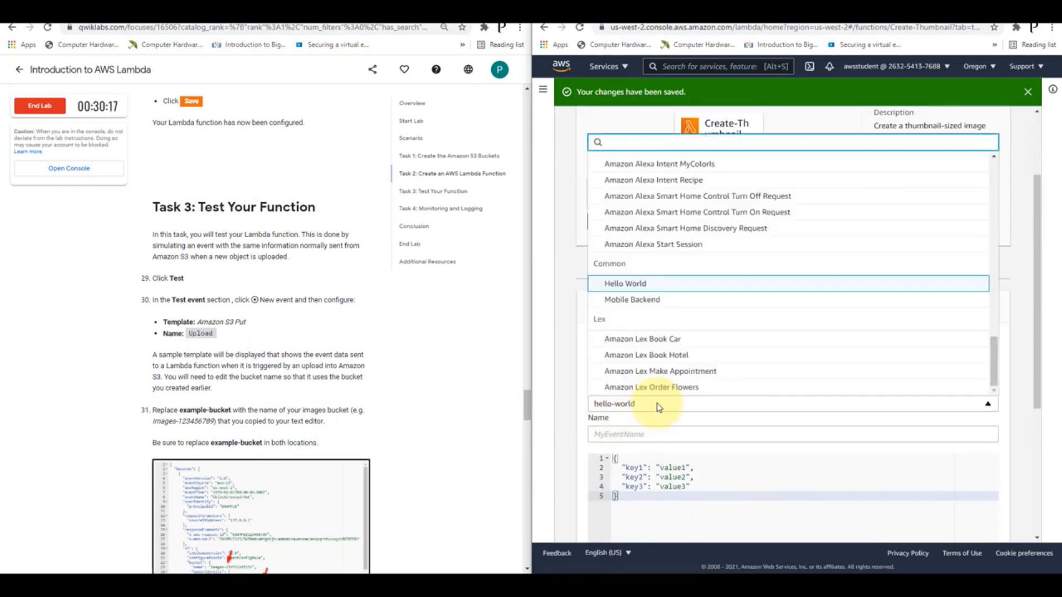
scroll(703, 321, "down", 1)
scroll(705, 311, "up", 3)
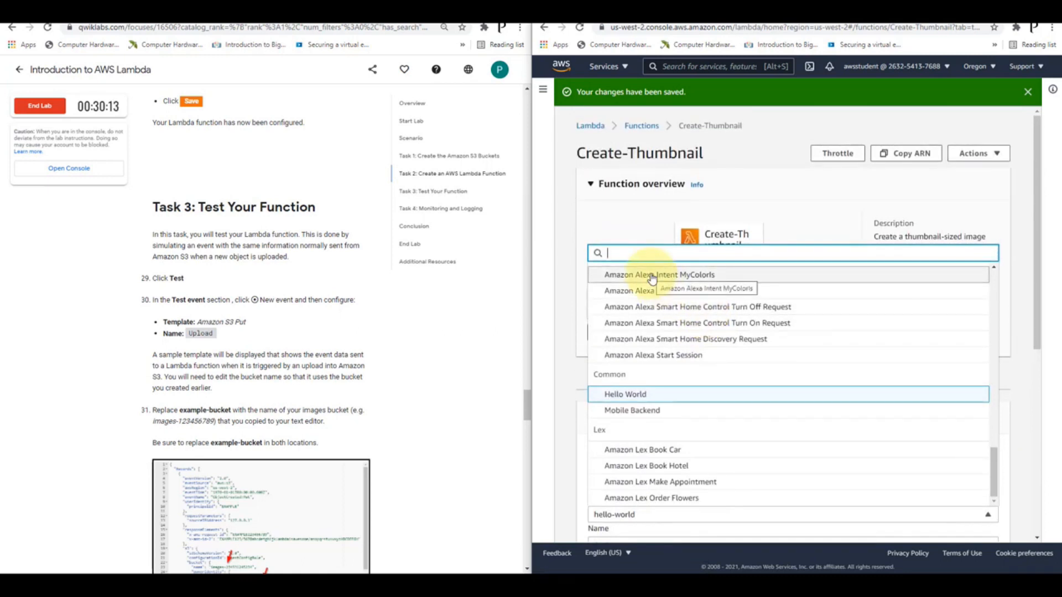
type("amazon")
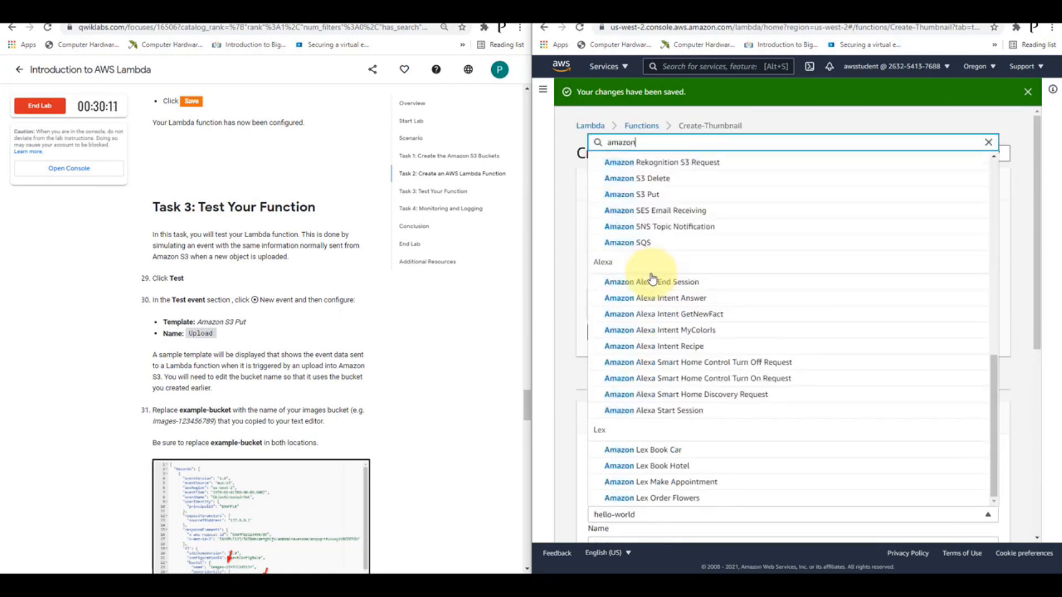
left_click(652, 195)
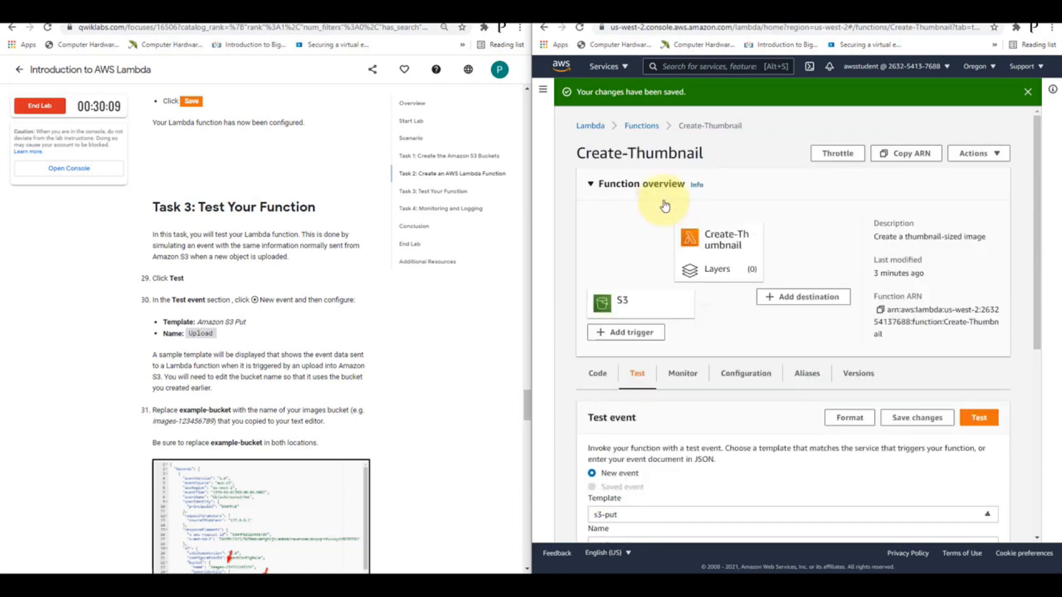
Name the new test event Upload
scroll(636, 420, "down", 2)
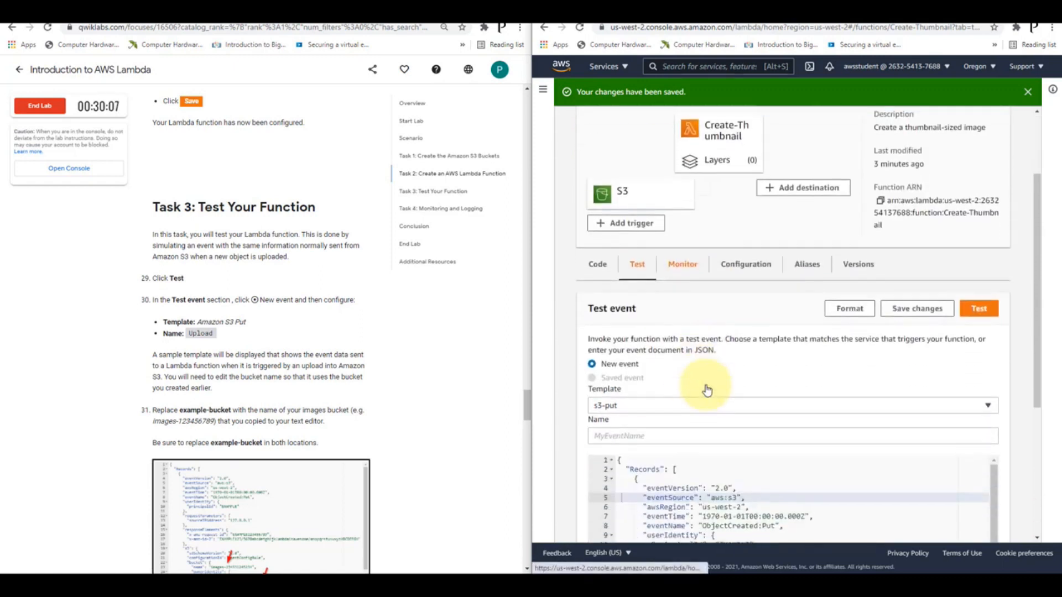
left_click(633, 435)
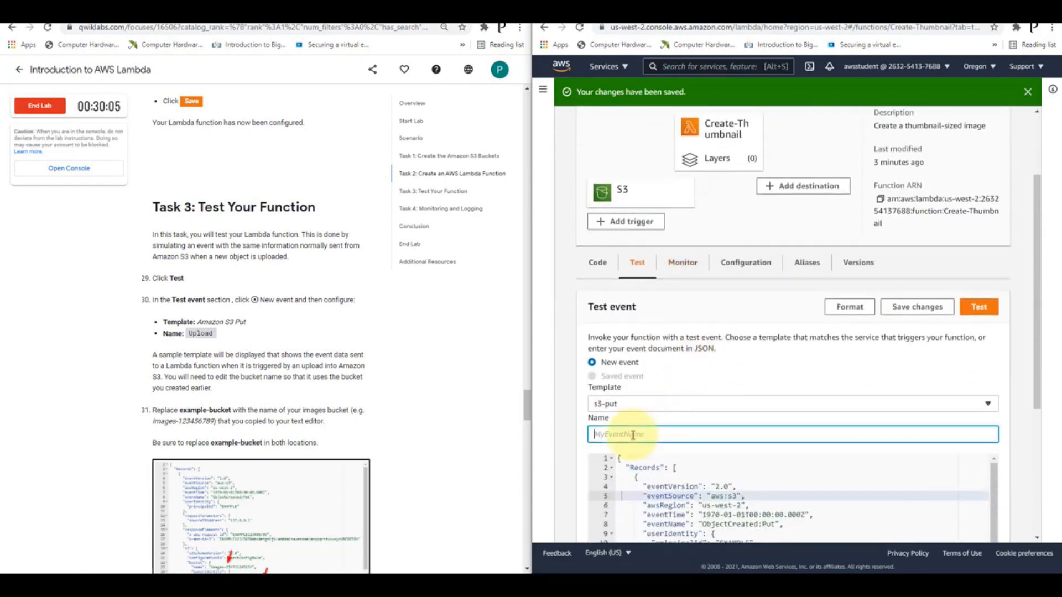
type("Upload")
Clear the example-bucket placeholder from the bucket's name value in the test event JSON, keeping the quotation marks
scroll(260, 313, "down", 2)
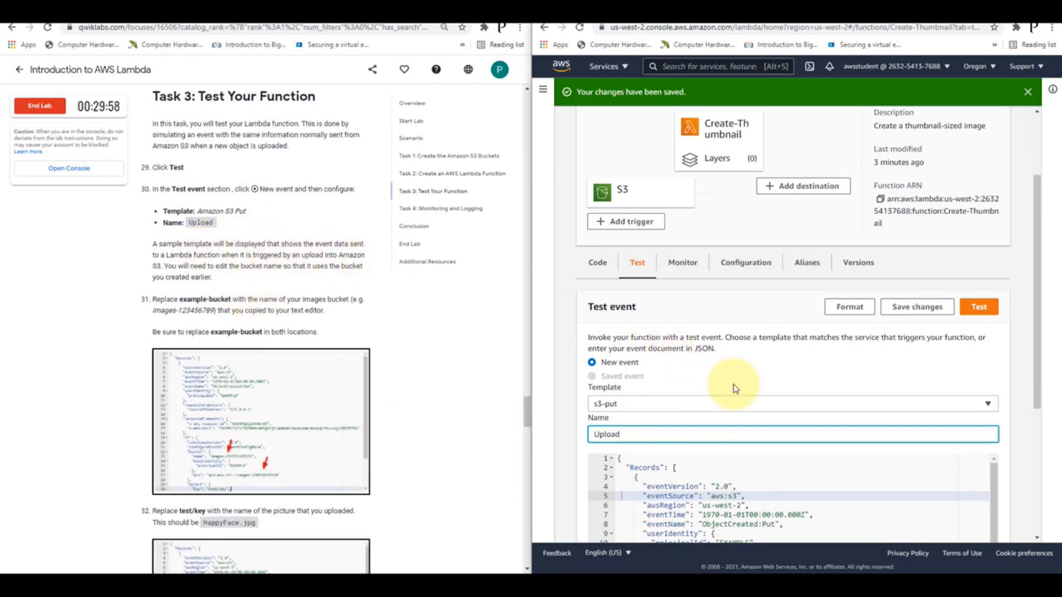
scroll(751, 392, "down", 2)
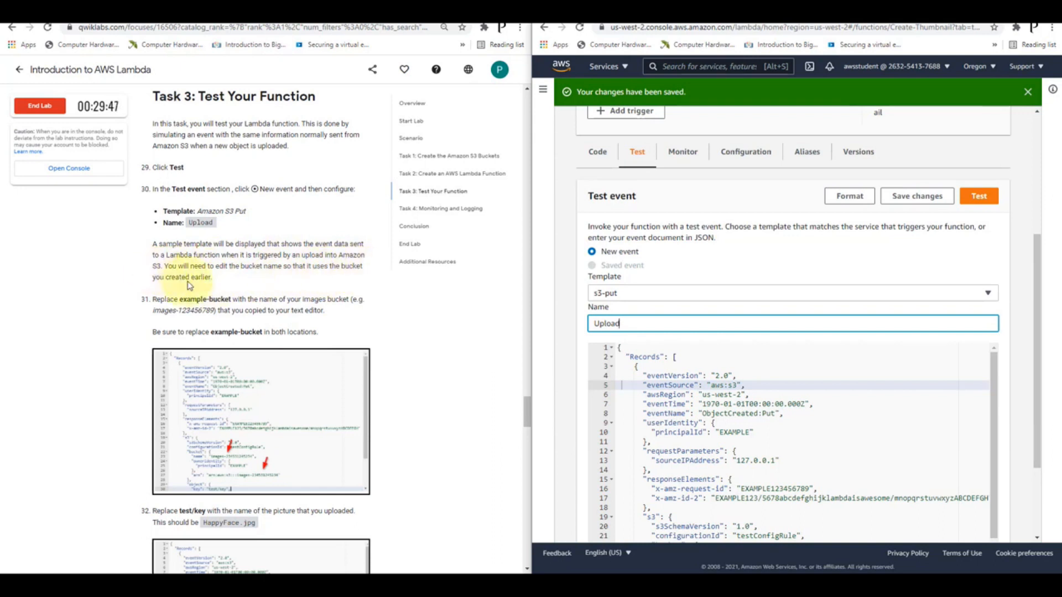
left_click(745, 378)
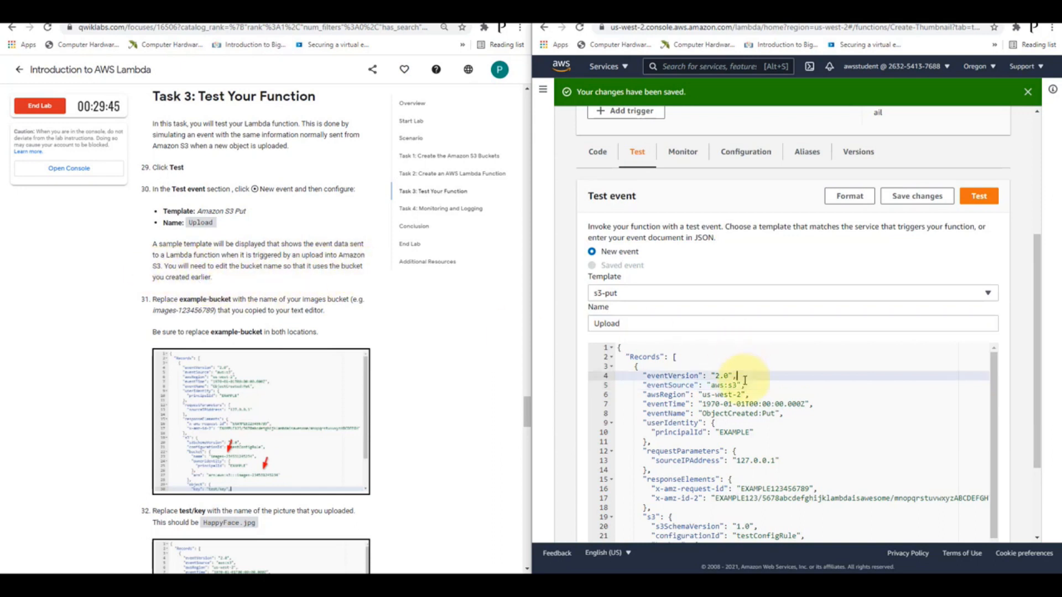
scroll(745, 380, "down", 3)
scroll(744, 380, "up", 5)
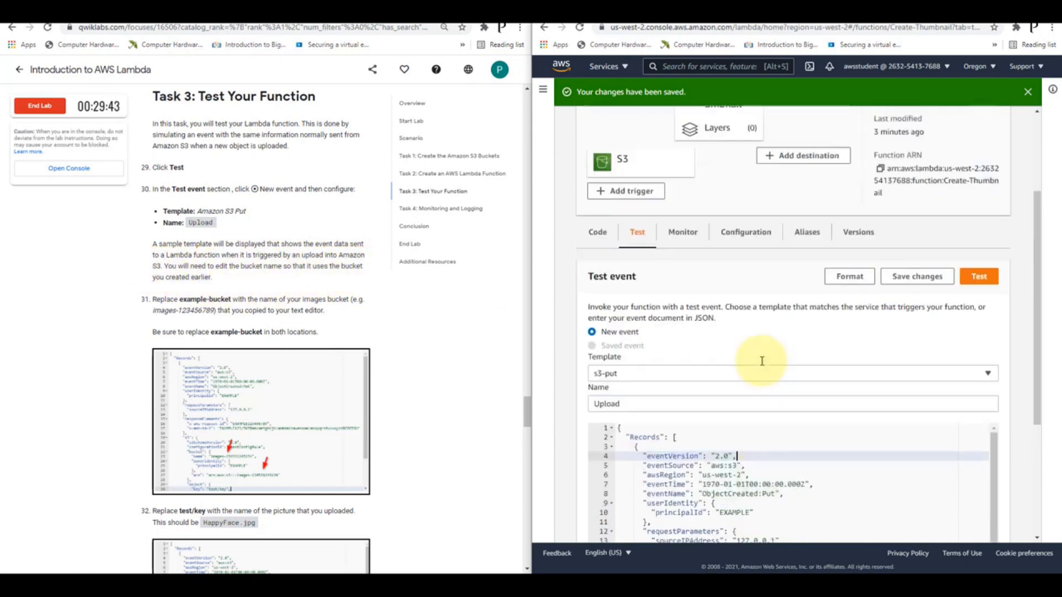
scroll(764, 365, "down", 4)
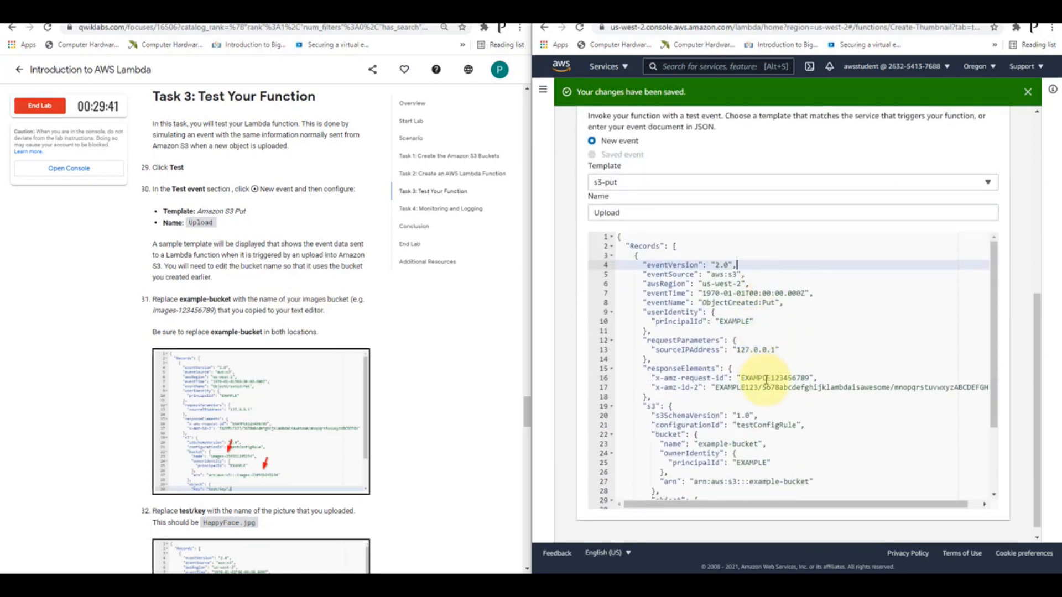
left_click(777, 387)
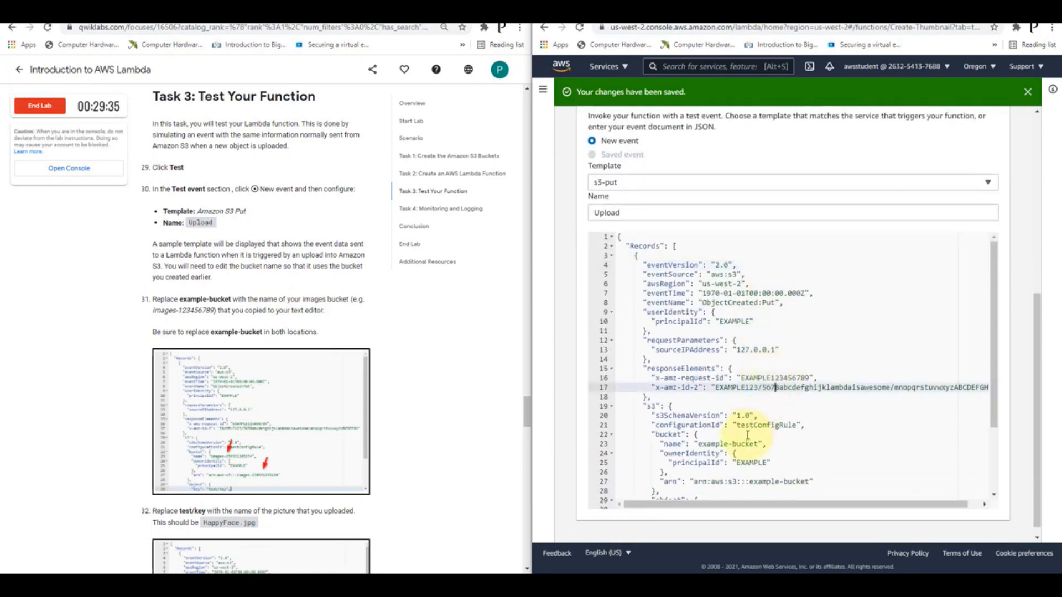
left_click(746, 443)
scroll(754, 437, "down", 3)
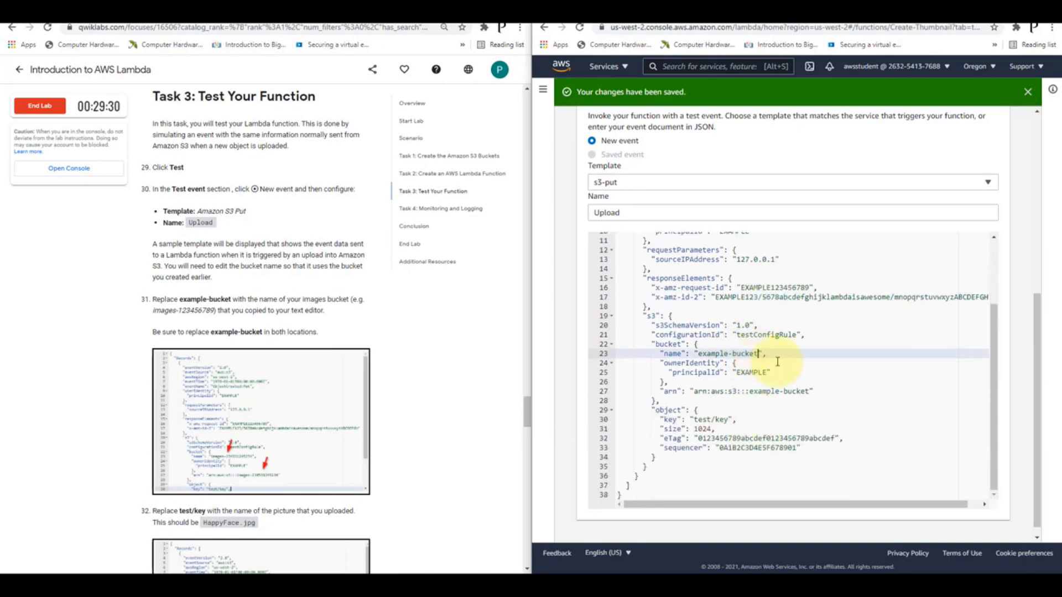
key("BackSpace")
key("BackSpace")
key("BackSpace")
key("BackSpace")
key("BackSpace")
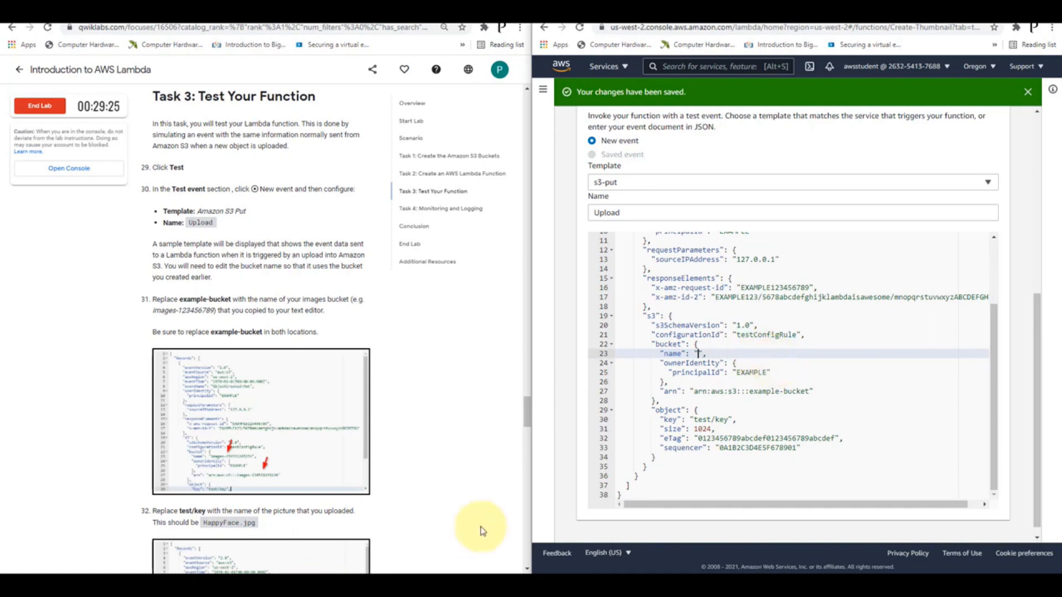
Copy images-9832 from the Notepad note and paste it as the bucket's name value in the test event JSON
left_click(283, 571)
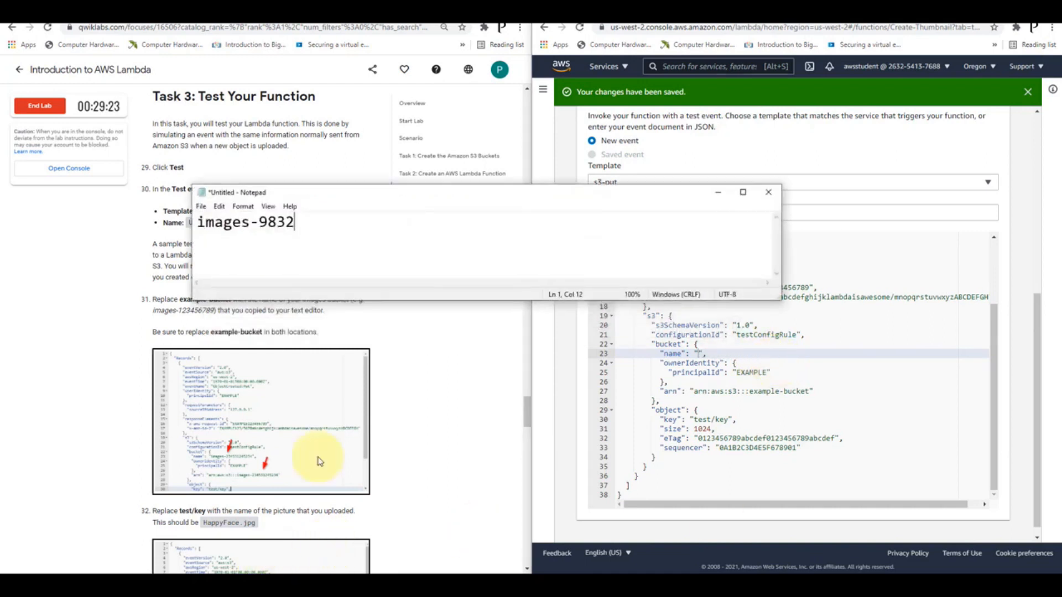
left_click_drag(298, 221, 168, 219)
key("ctrl+c")
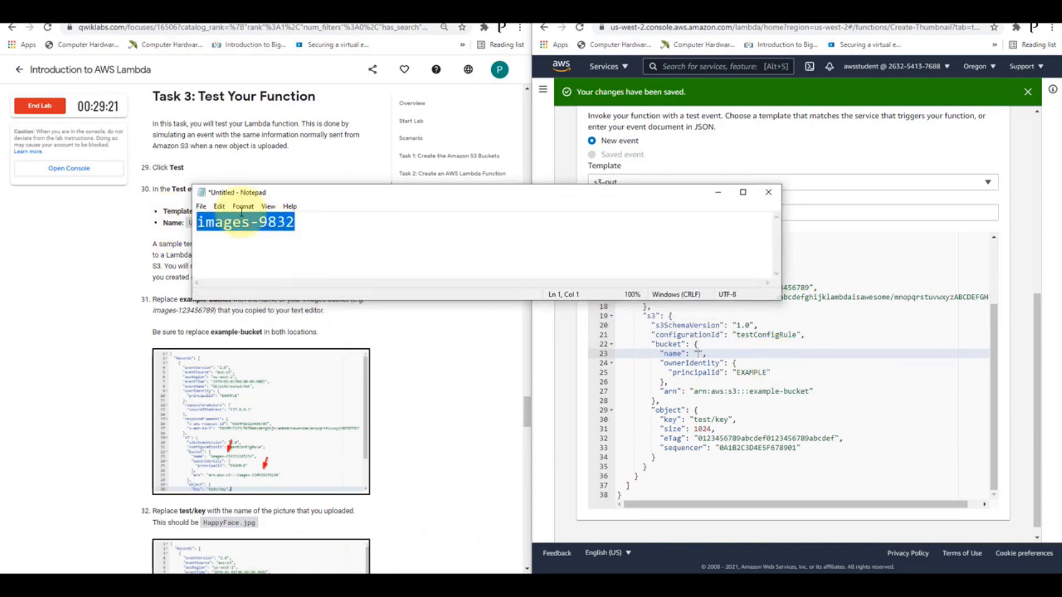
left_click(718, 192)
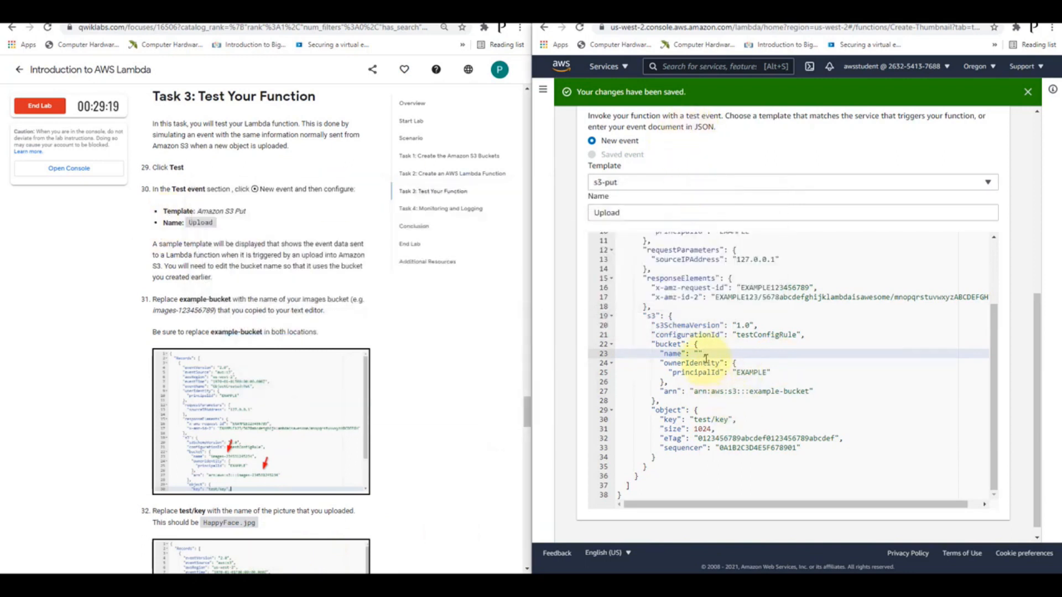
left_click(698, 354)
key("ctrl+v")
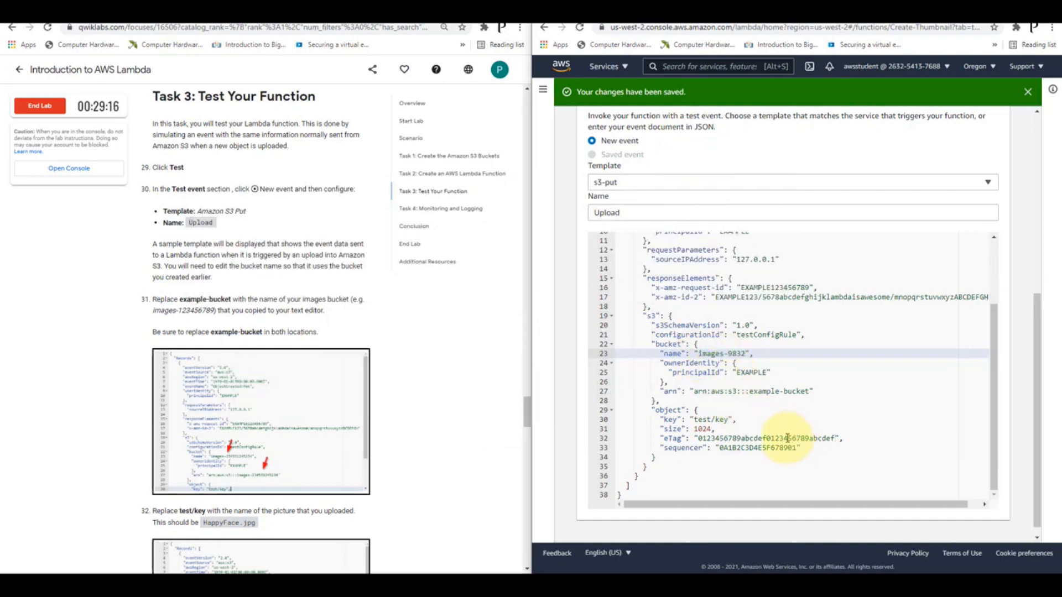
Replace example-bucket in the bucket's arn value so that it reads arn:aws:s3:::images-9832
left_click(809, 391)
key("BackSpace")
key("BackSpace")
key("BackSpace")
key("BackSpace")
key("BackSpace")
key("BackSpace")
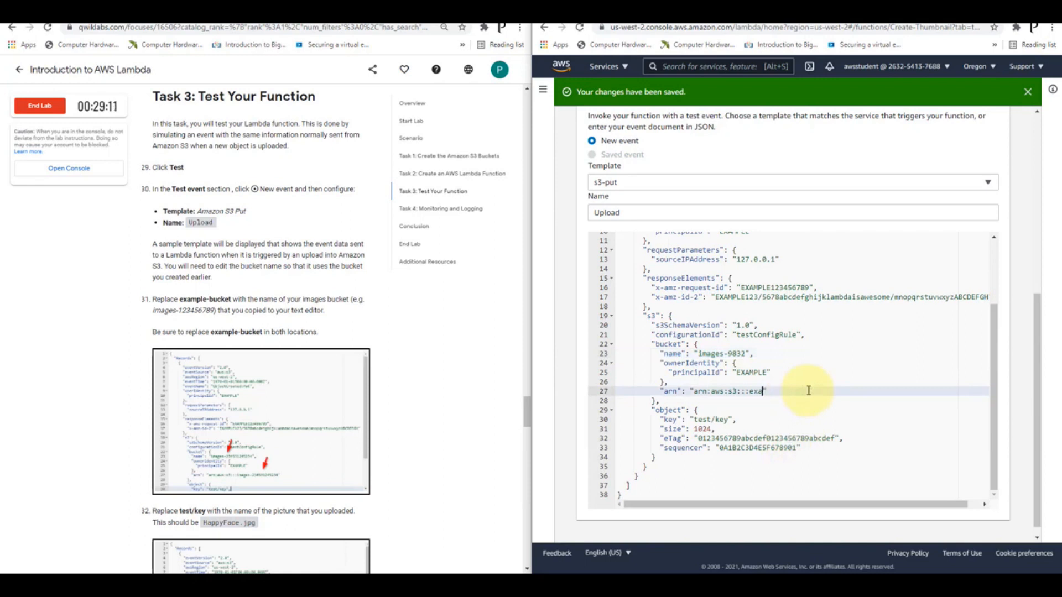
key("ctrl+v")
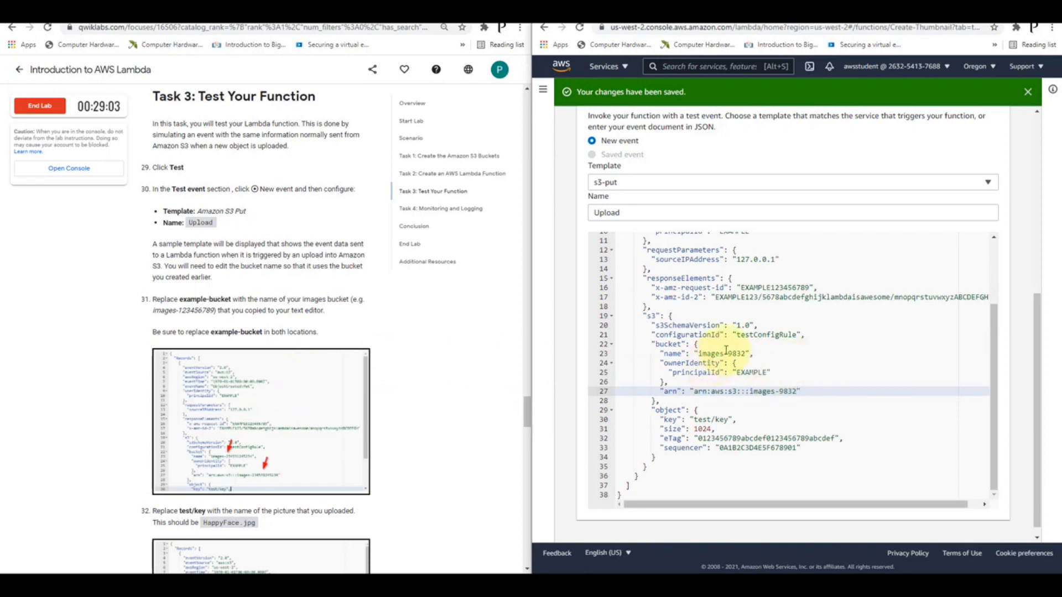
left_click(723, 353)
left_click(781, 389)
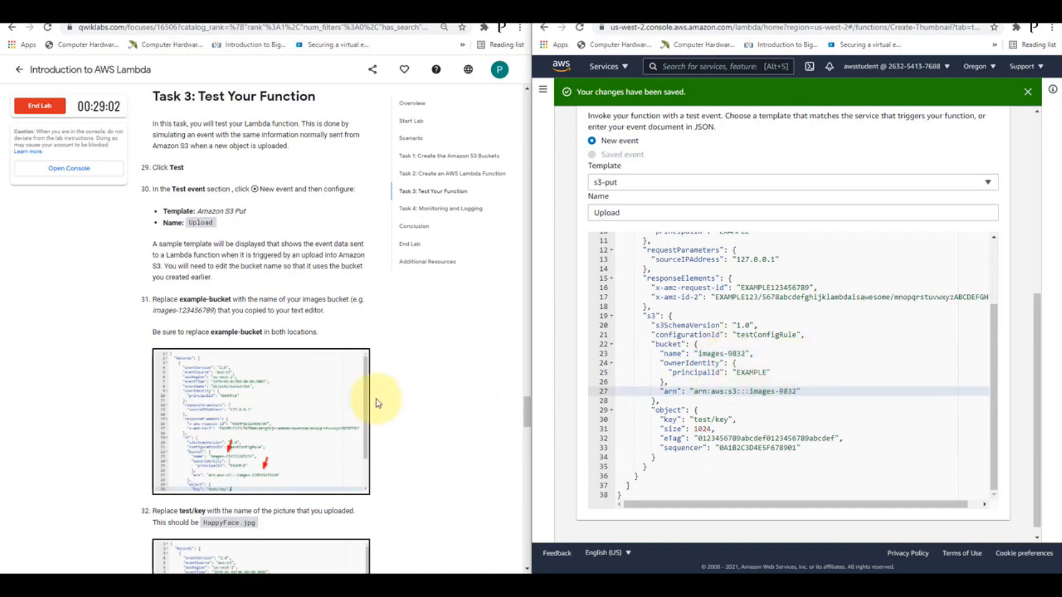
Replace the object's key value test/key in the event JSON with HappyFace.jpg
scroll(332, 391, "down", 3)
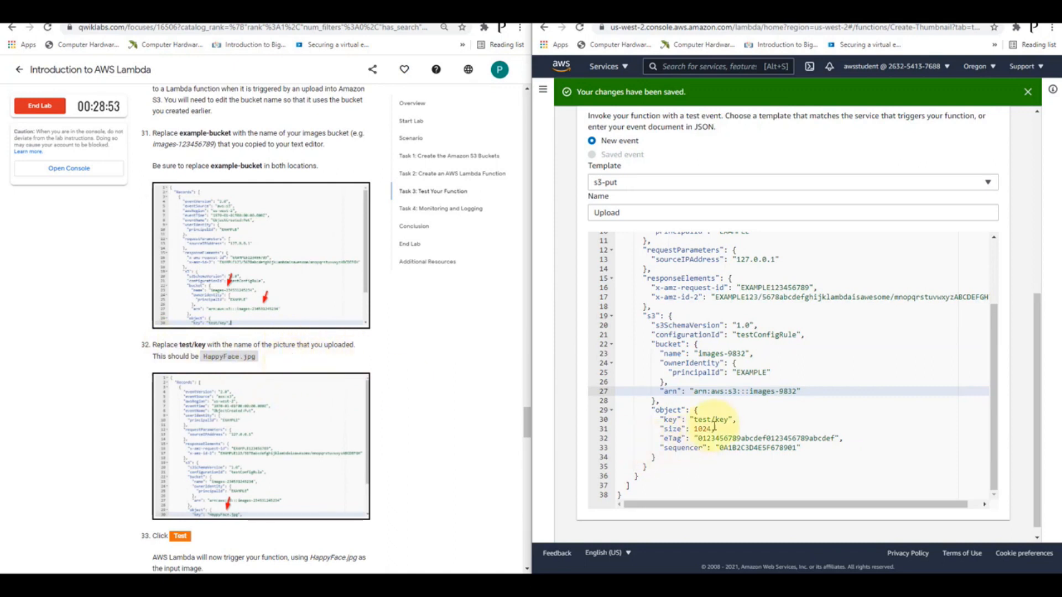
left_click(729, 420)
key("BackSpace")
key("BackSpace")
key("BackSpace")
key("BackSpace")
key("BackSpace")
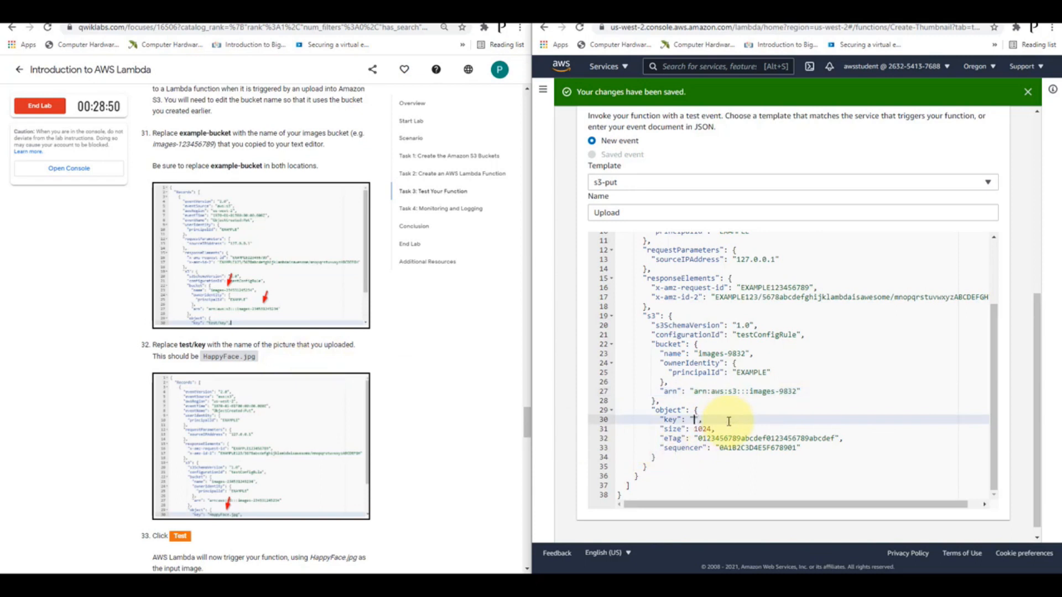
type("HappyFace.jpg")
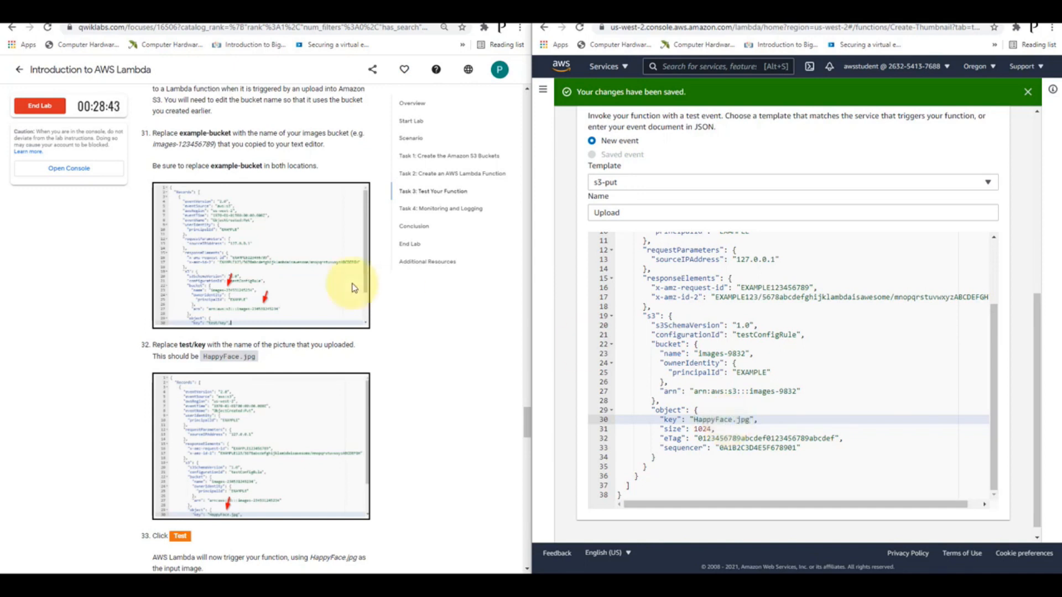
Run the Create-Thumbnail function with the Upload test event
scroll(201, 320, "down", 1)
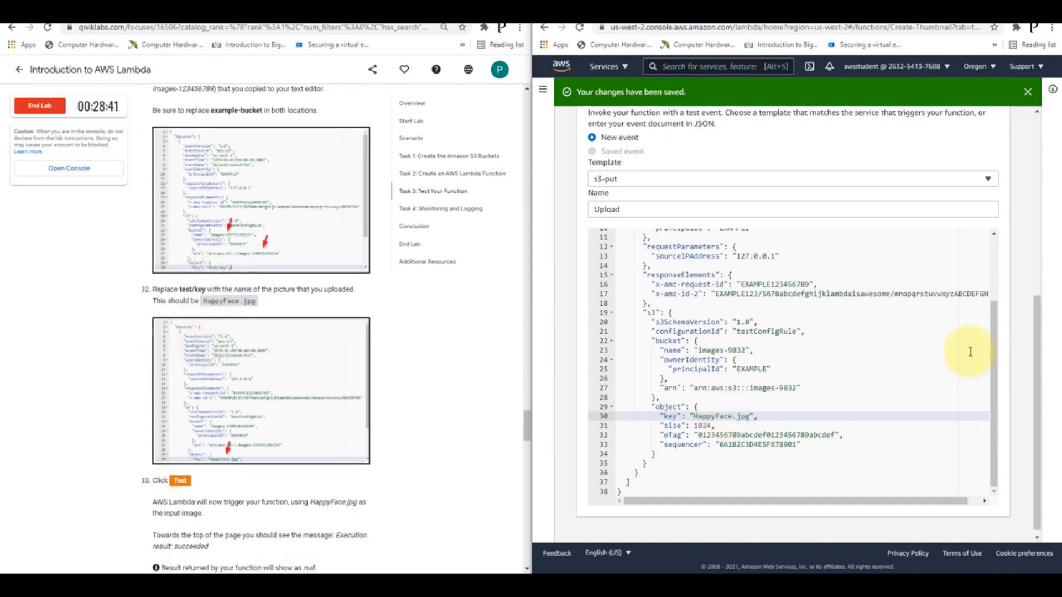
scroll(1004, 401, "up", 4)
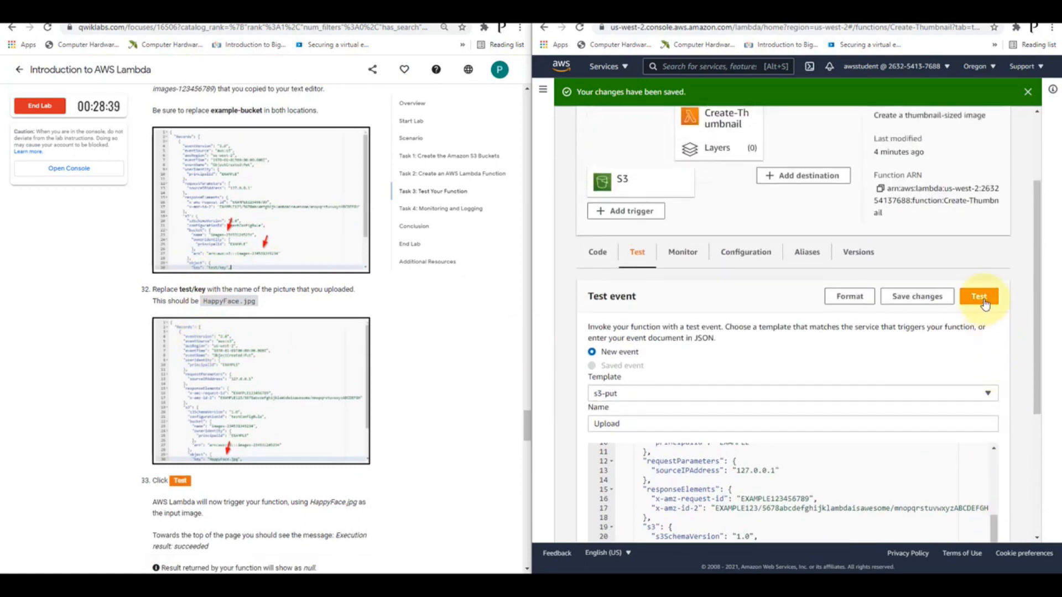
left_click(984, 302)
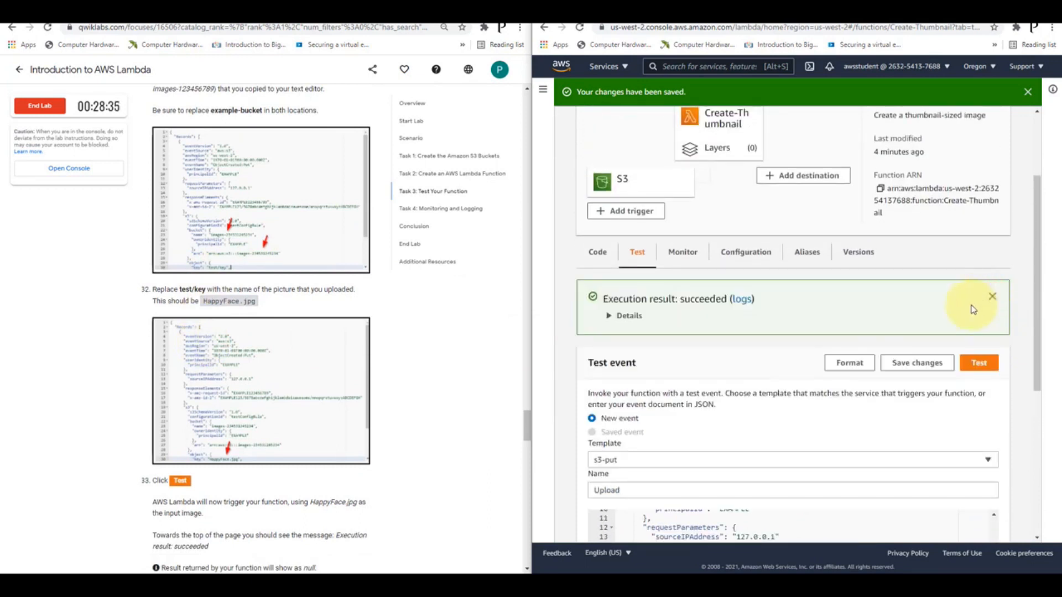
Read the lab's notes on the test outcome and expand the details of the function's execution result
scroll(267, 396, "down", 2)
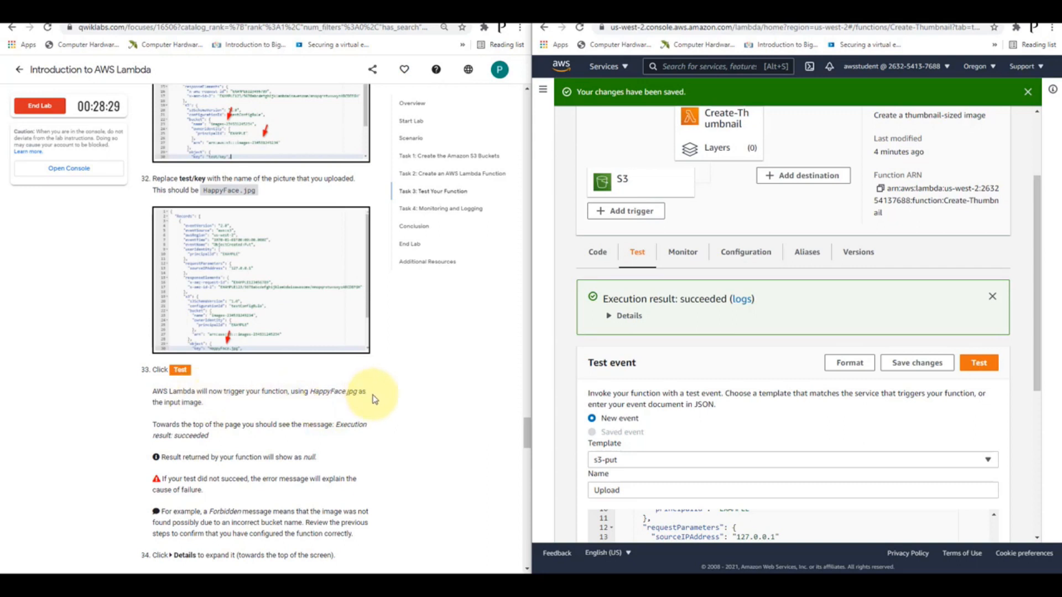
scroll(260, 415, "down", 2)
scroll(260, 413, "down", 1)
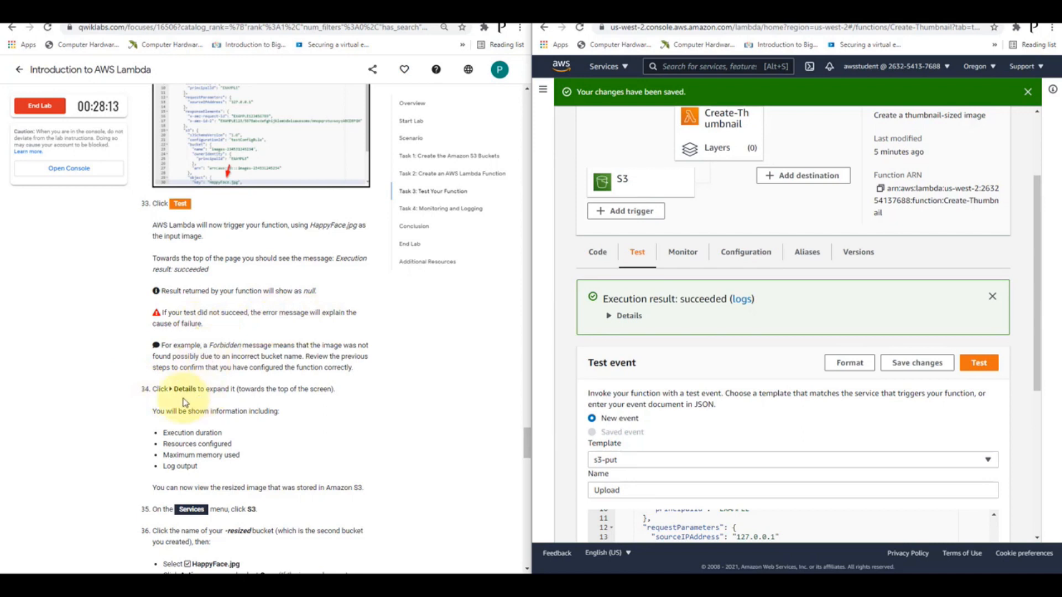
left_click(639, 320)
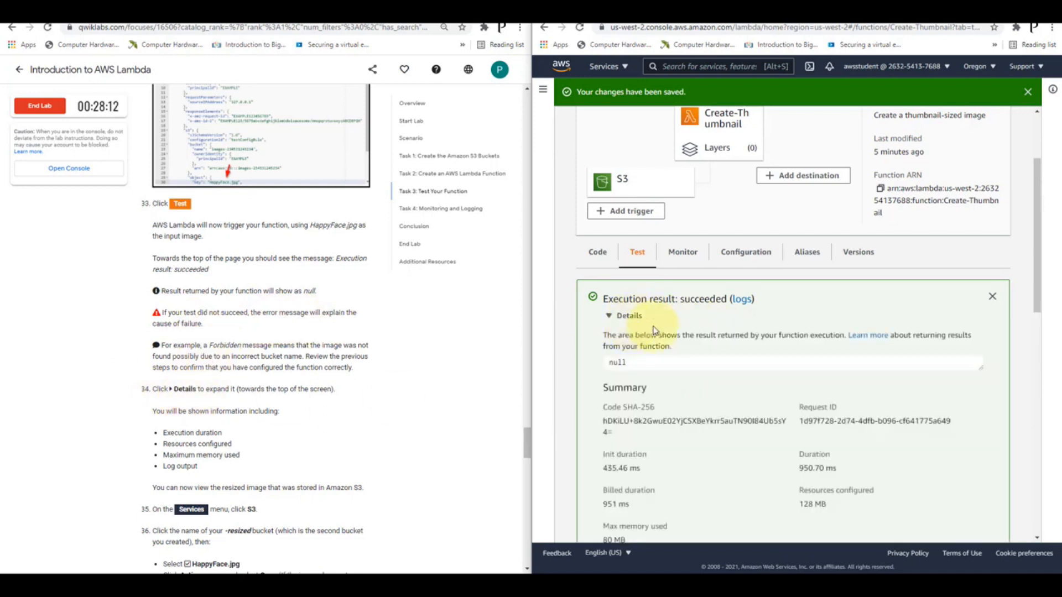
Examine the execution result's duration, configured resources, maximum memory used and log output
scroll(709, 328, "down", 3)
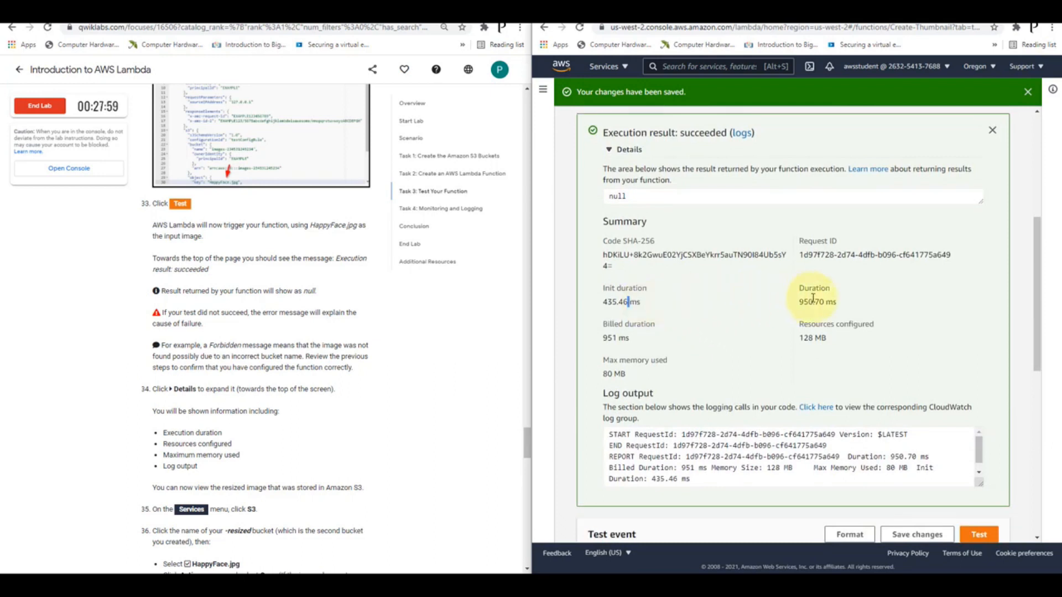
double_click(813, 301)
left_click(814, 336)
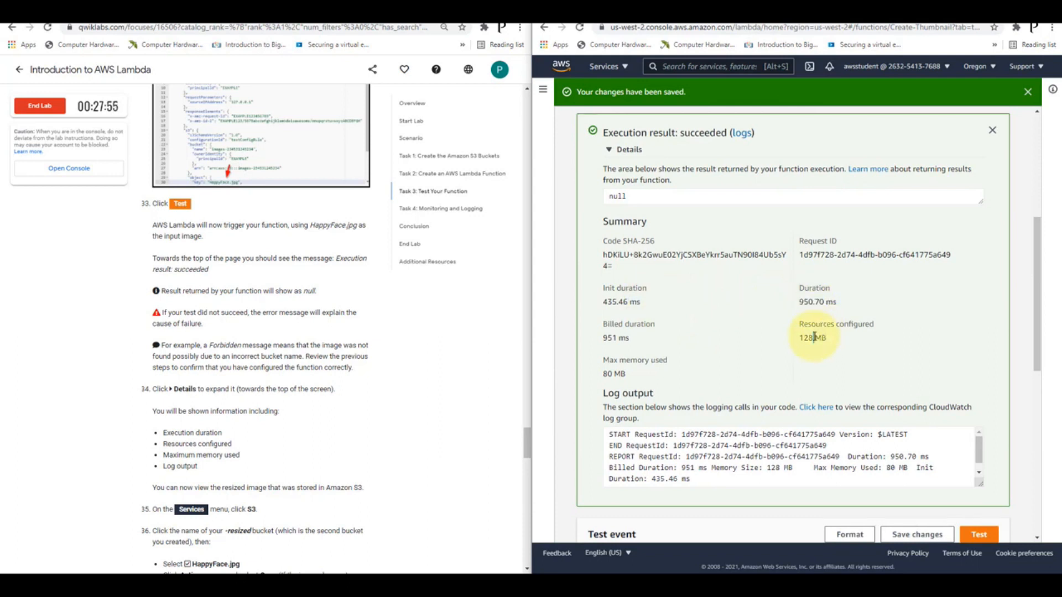
double_click(613, 371)
left_click(762, 454)
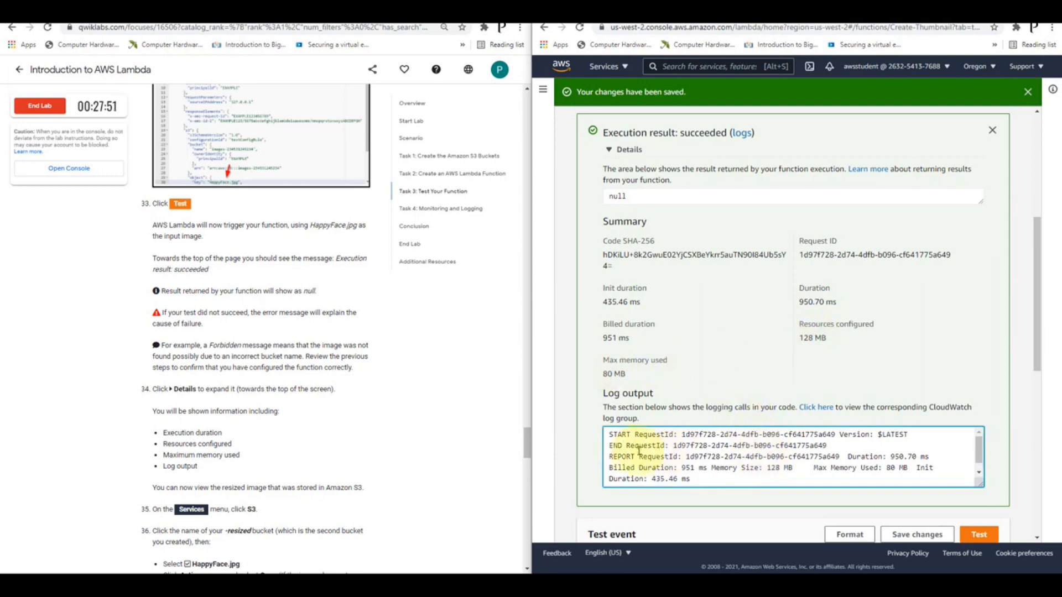
left_click_drag(613, 437, 722, 490)
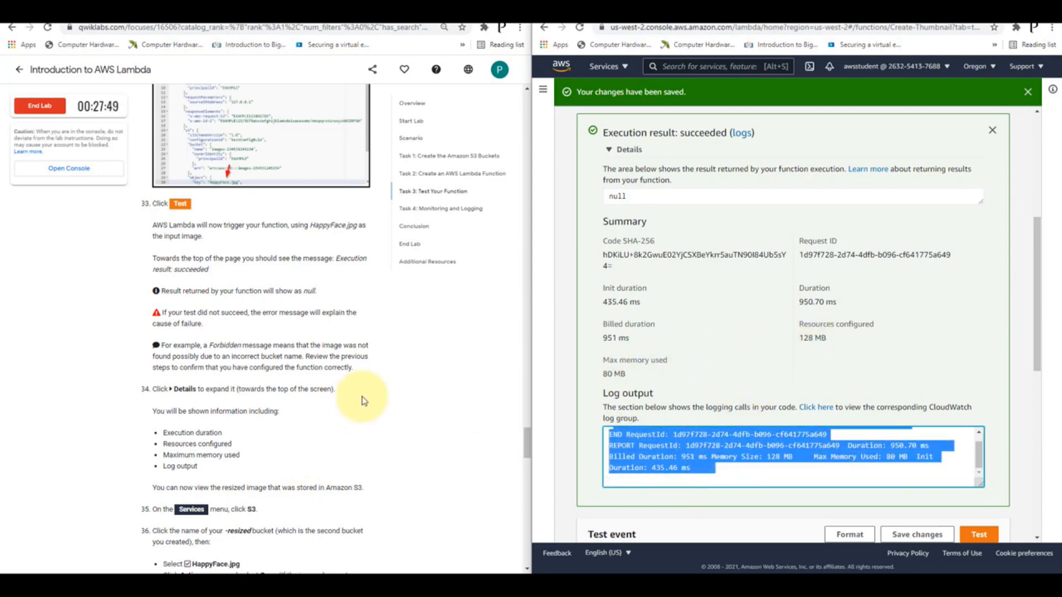
Go to the S3 service and open the images-9832-resized bucket
scroll(356, 391, "down", 2)
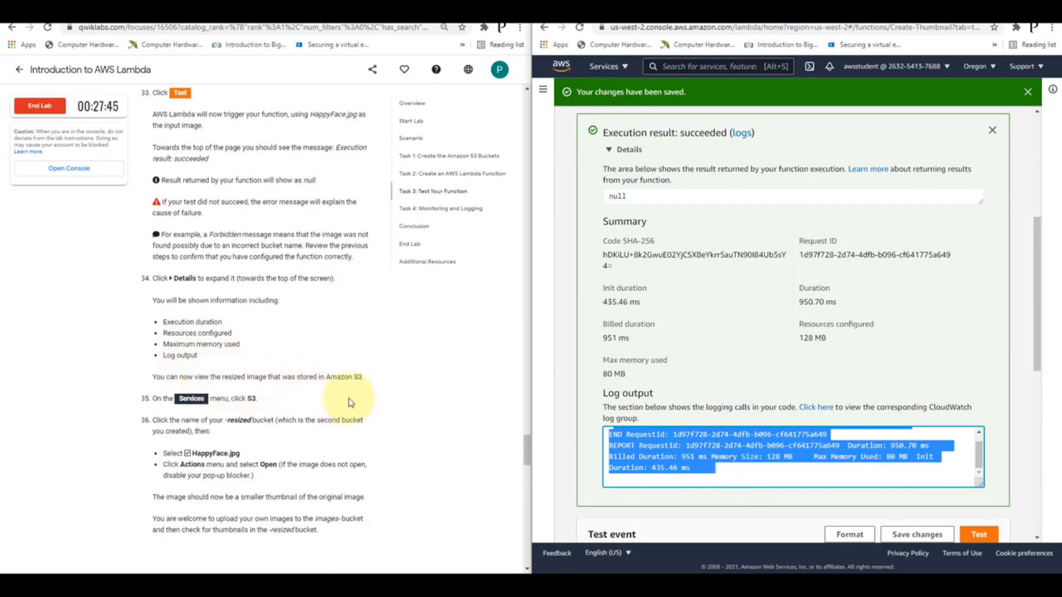
scroll(388, 399, "down", 1)
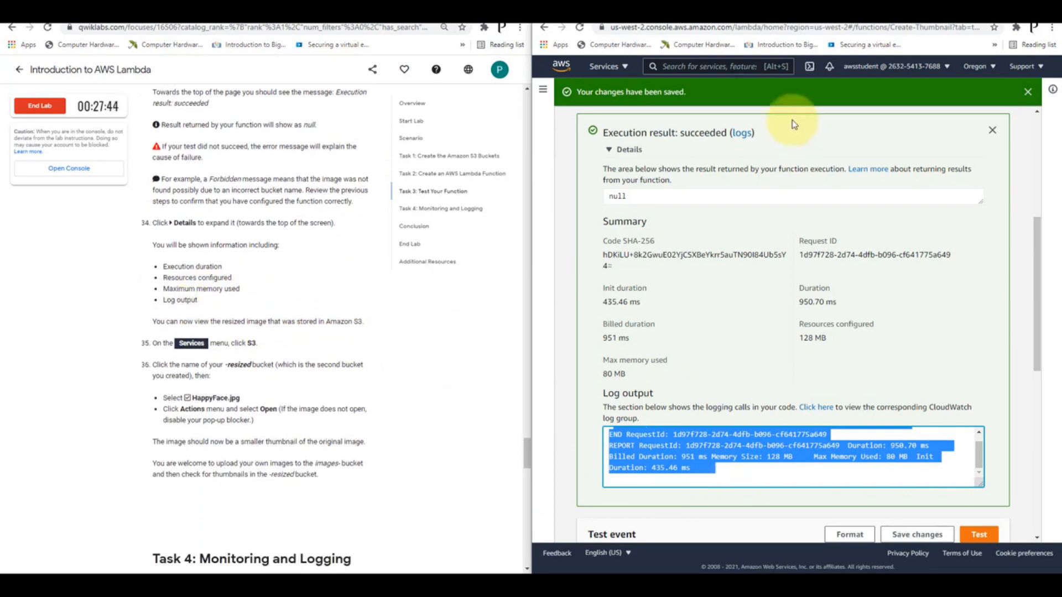
left_click(737, 68)
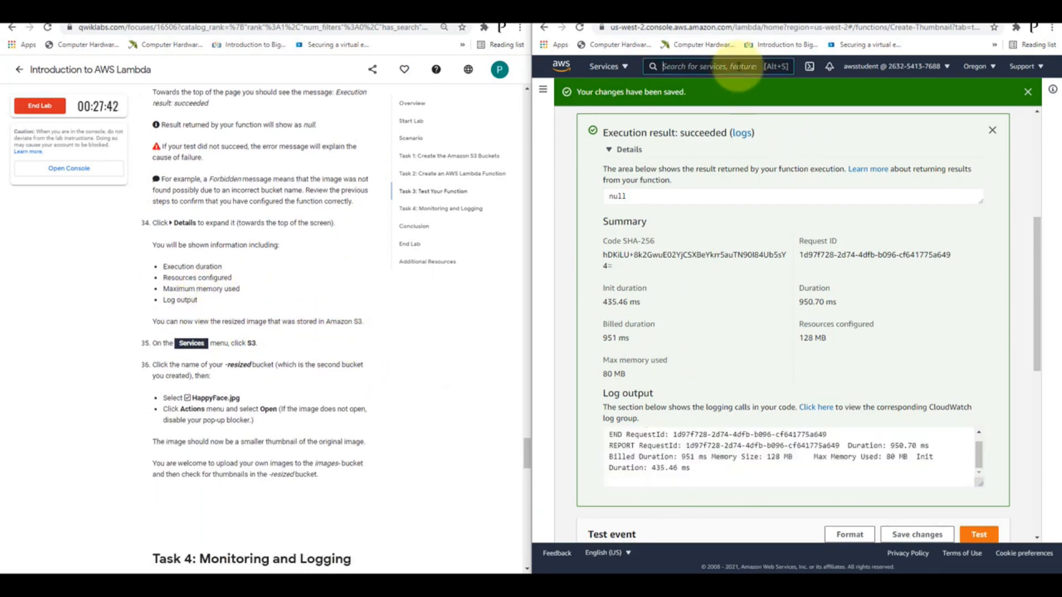
type("s3")
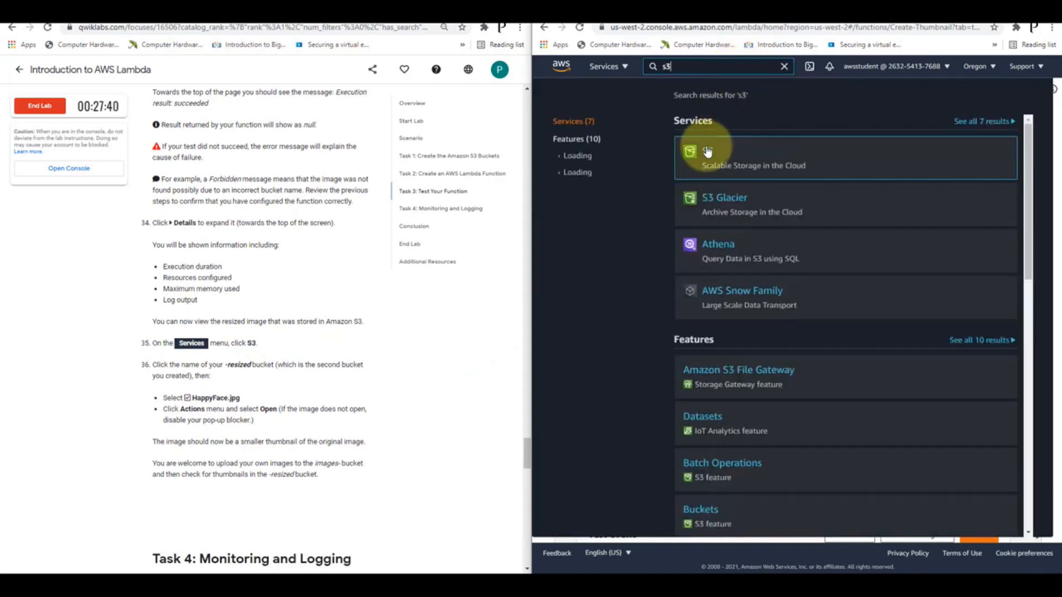
left_click(708, 152)
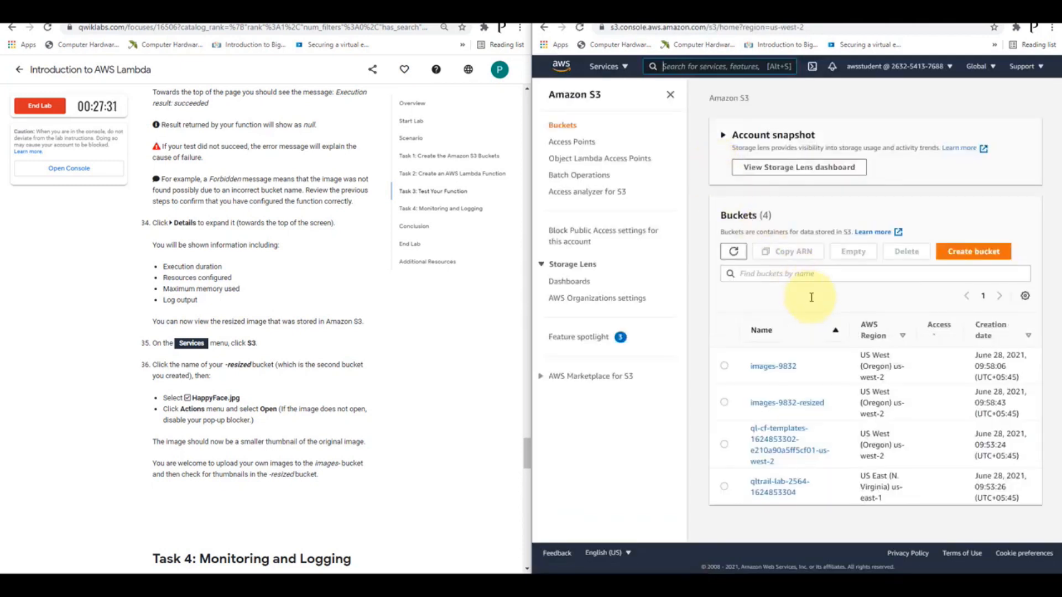
scroll(790, 414, "down", 2)
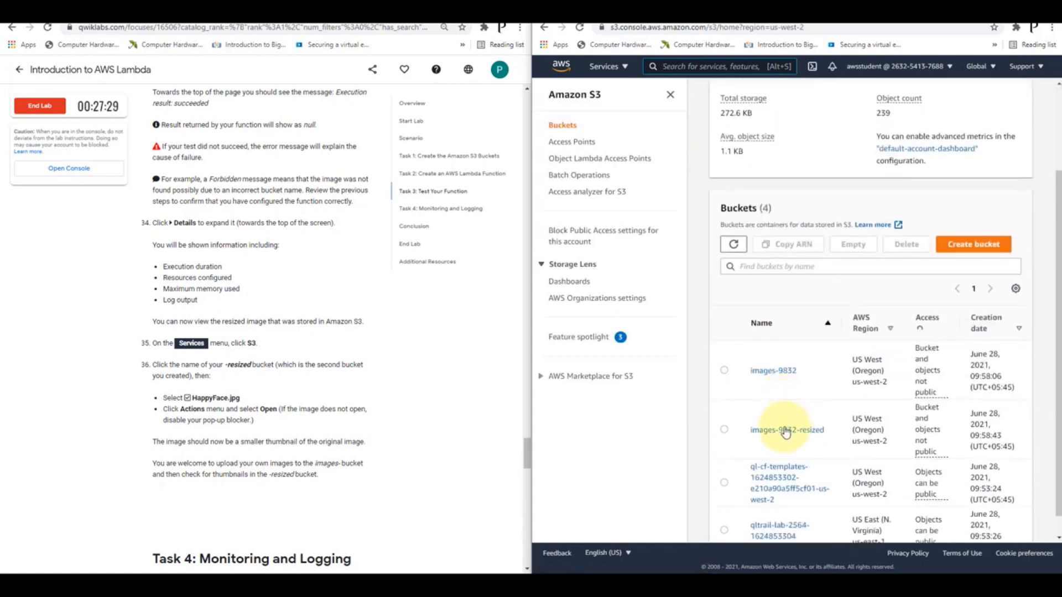
left_click(792, 416)
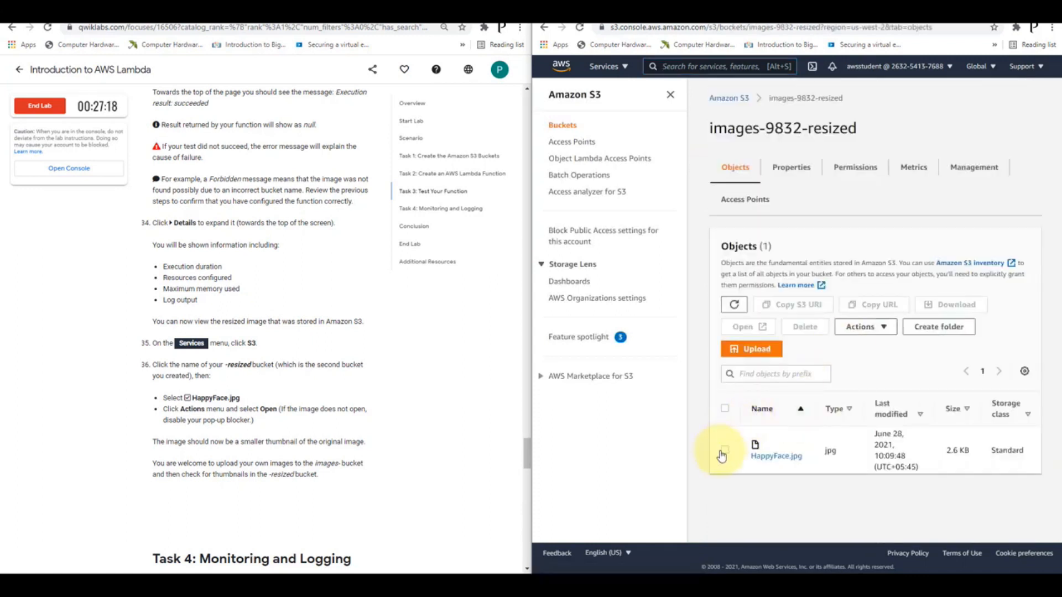
Open HappyFace.jpg from the resized bucket, saving it to the Desktop as HappyFace (1), and view the downloaded thumbnail before closing it
left_click(724, 451)
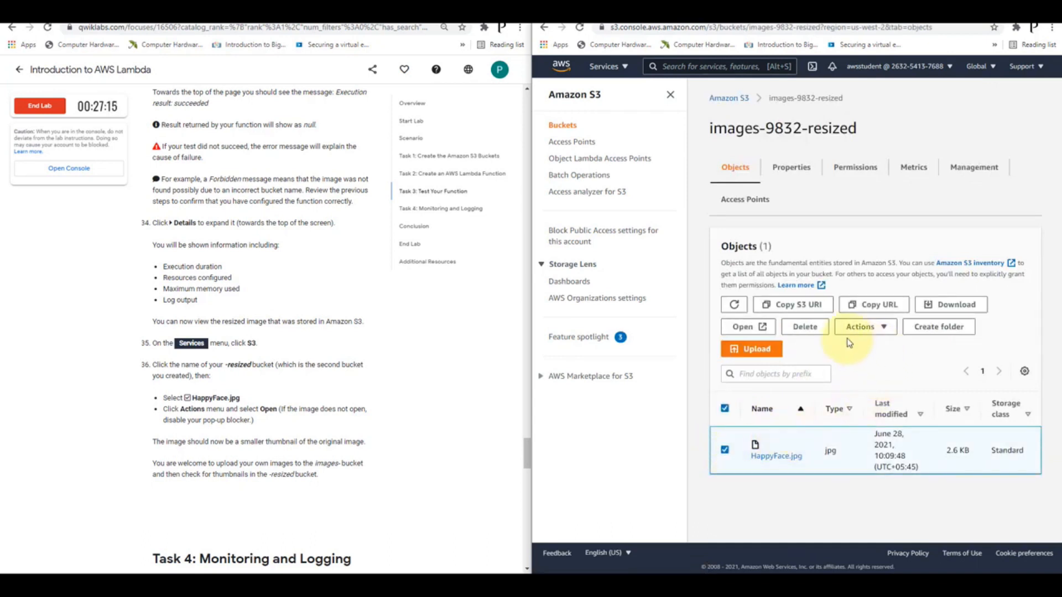
left_click(751, 327)
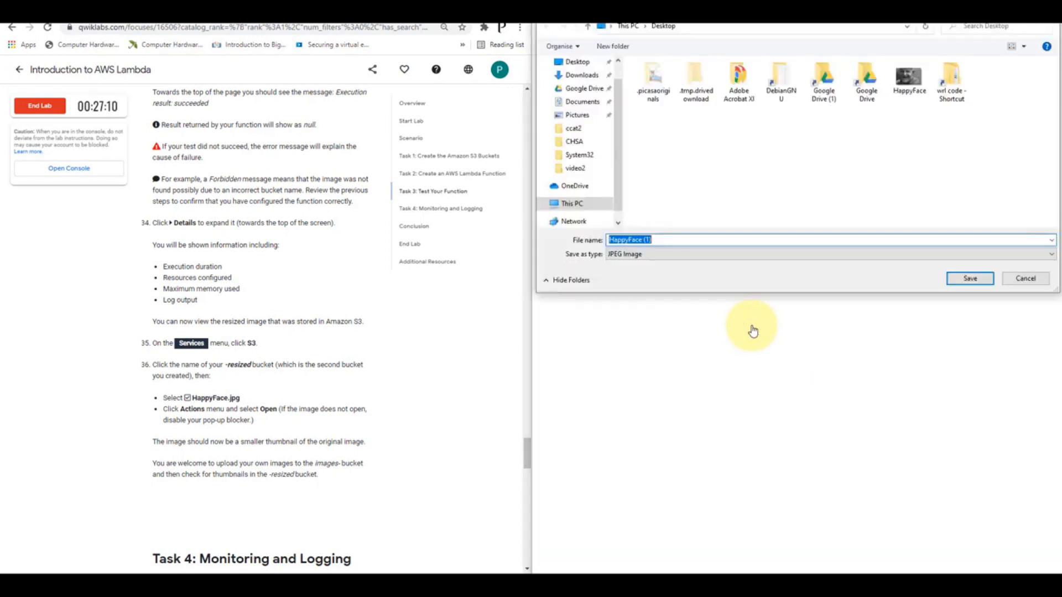
left_click(970, 279)
left_click(583, 555)
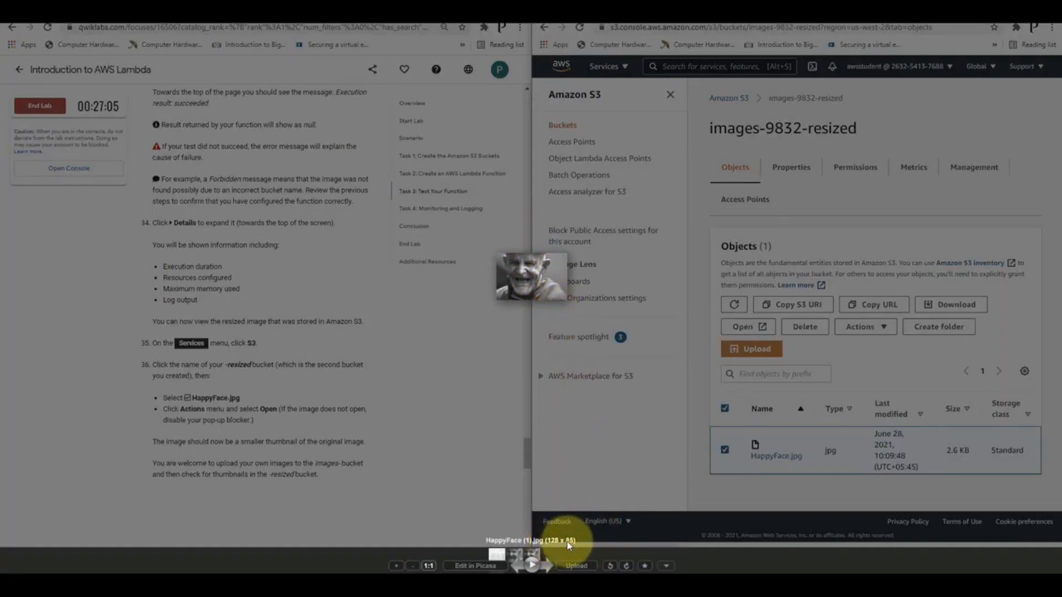
left_click(664, 360)
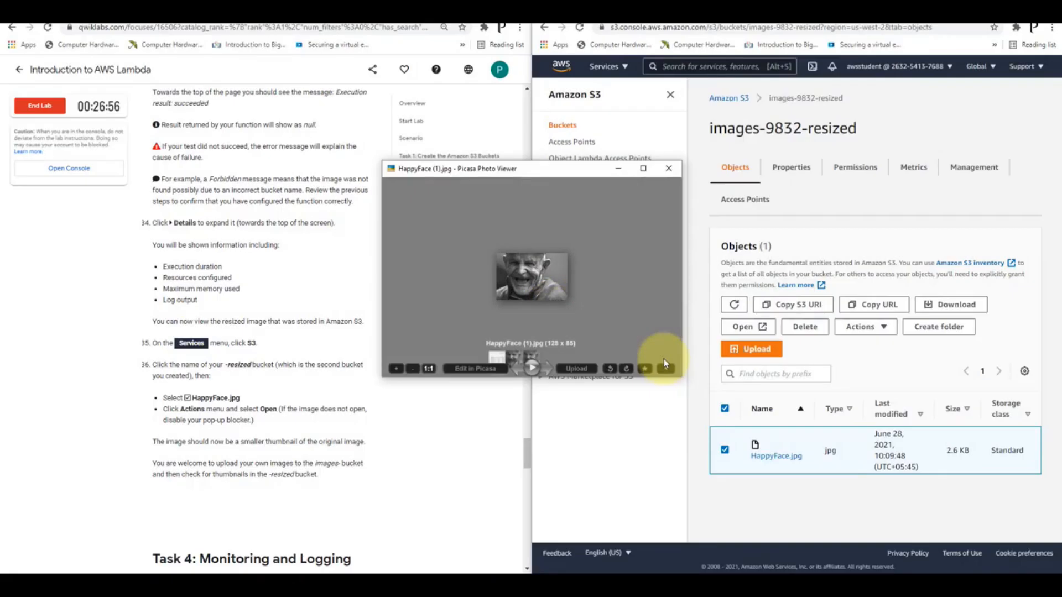
left_click(671, 173)
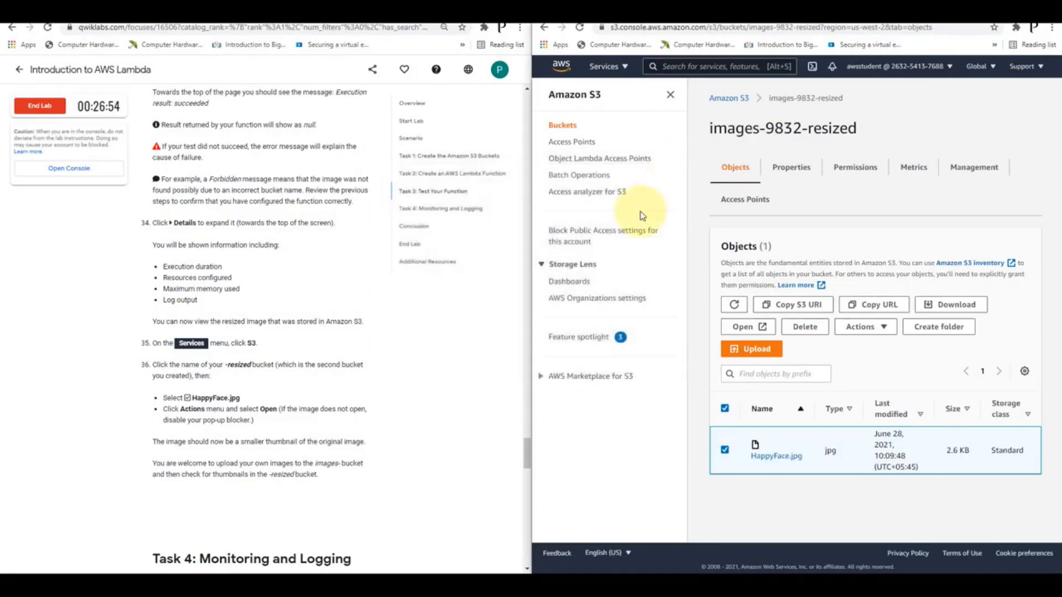
Return to the S3 bucket list and open the images-9832 source bucket
scroll(285, 361, "down", 2)
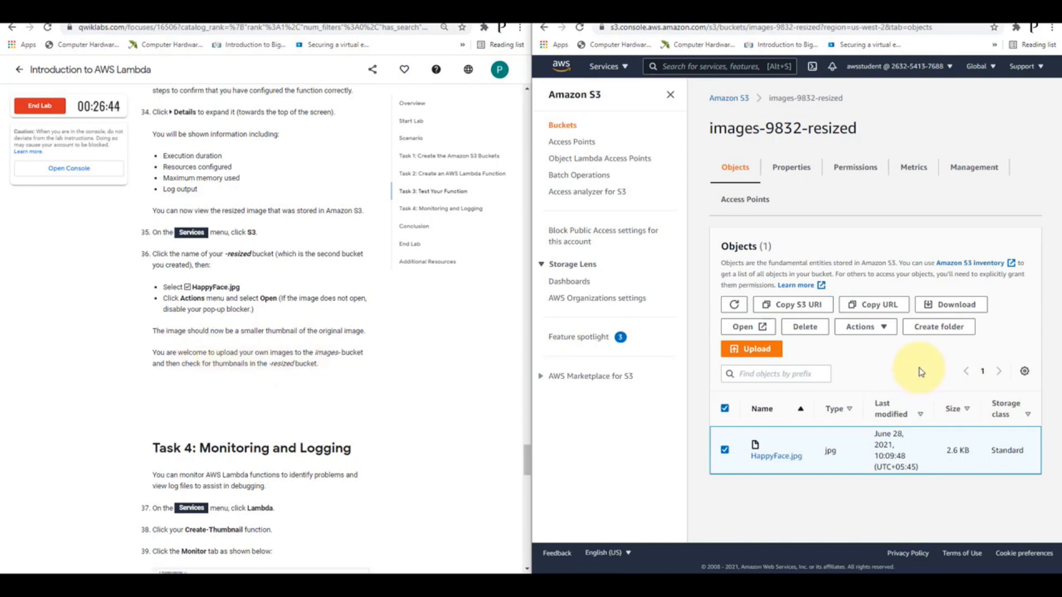
left_click(734, 102)
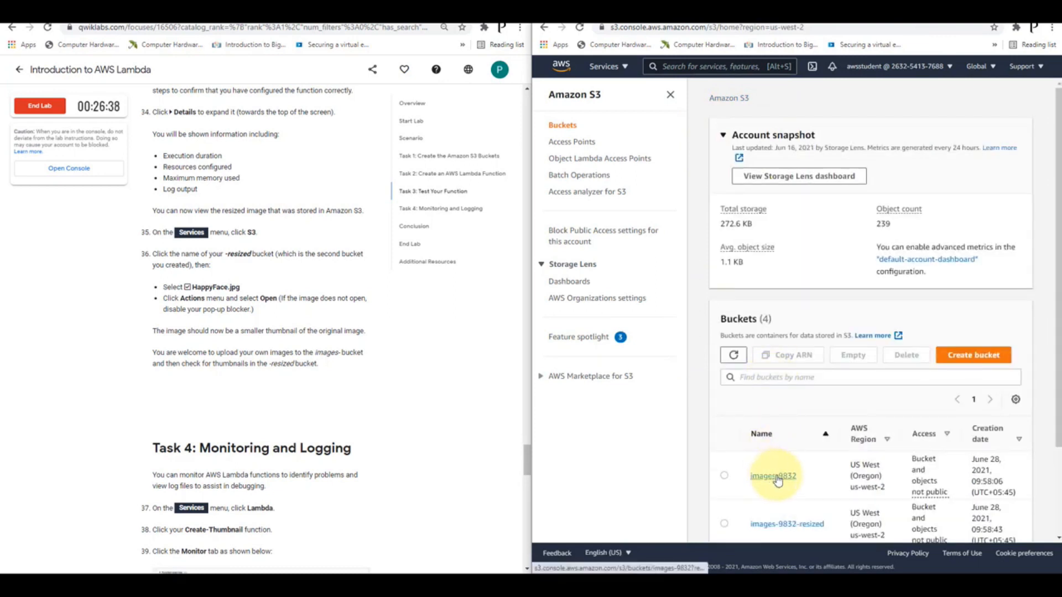
left_click(781, 479)
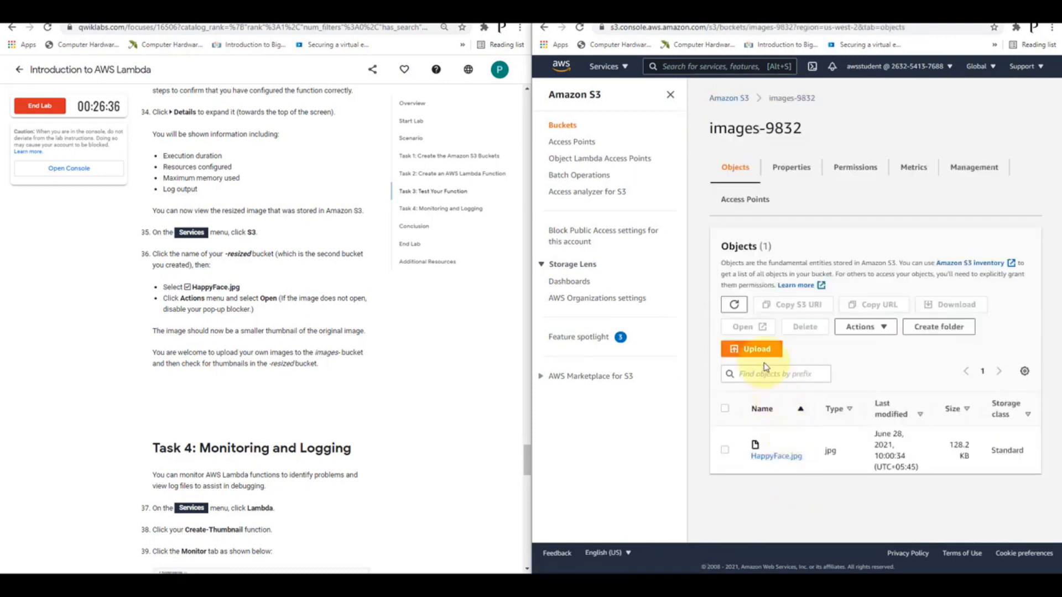
Upload new-report.png from the Desktop to the images-9832 bucket and close the upload status page
left_click(763, 350)
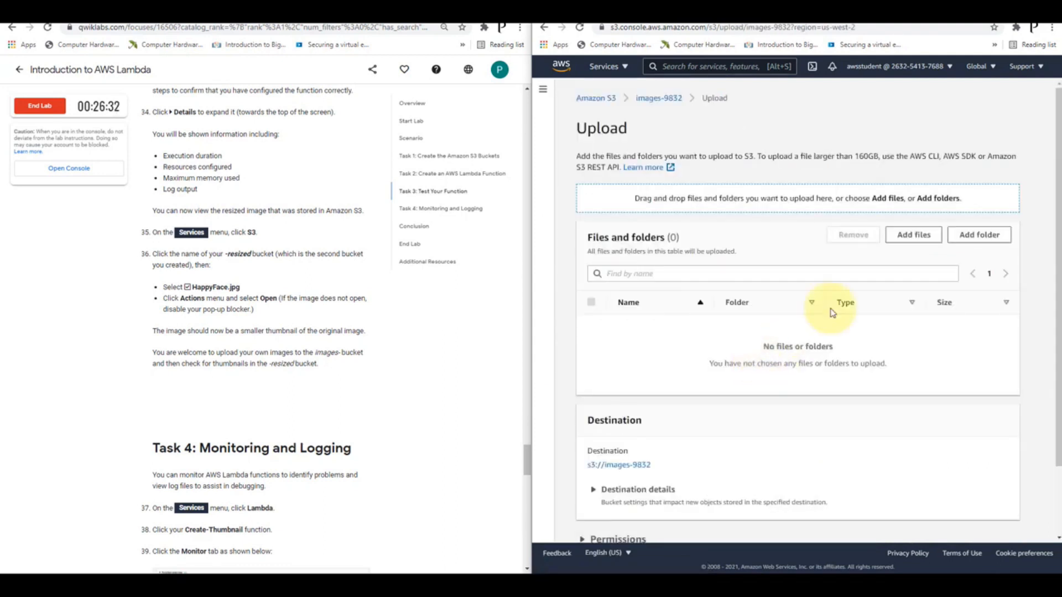
left_click(899, 237)
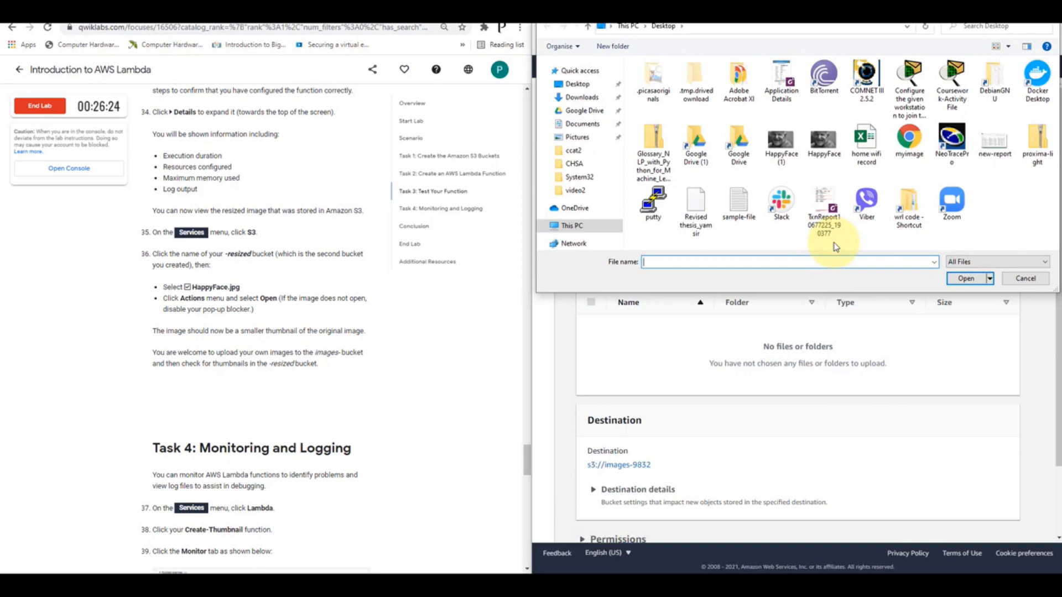
left_click(994, 150)
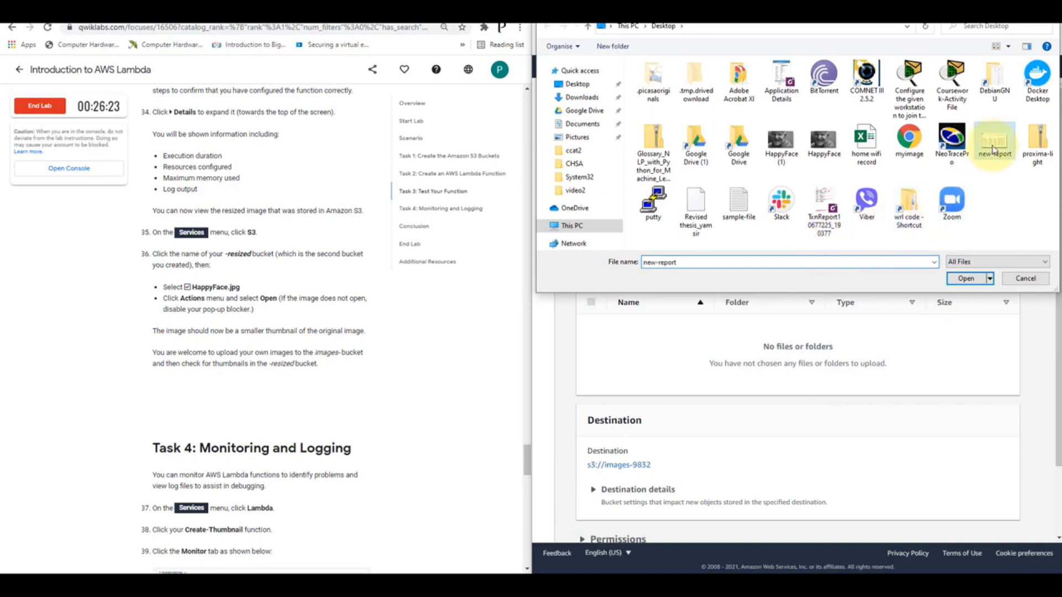
left_click(965, 280)
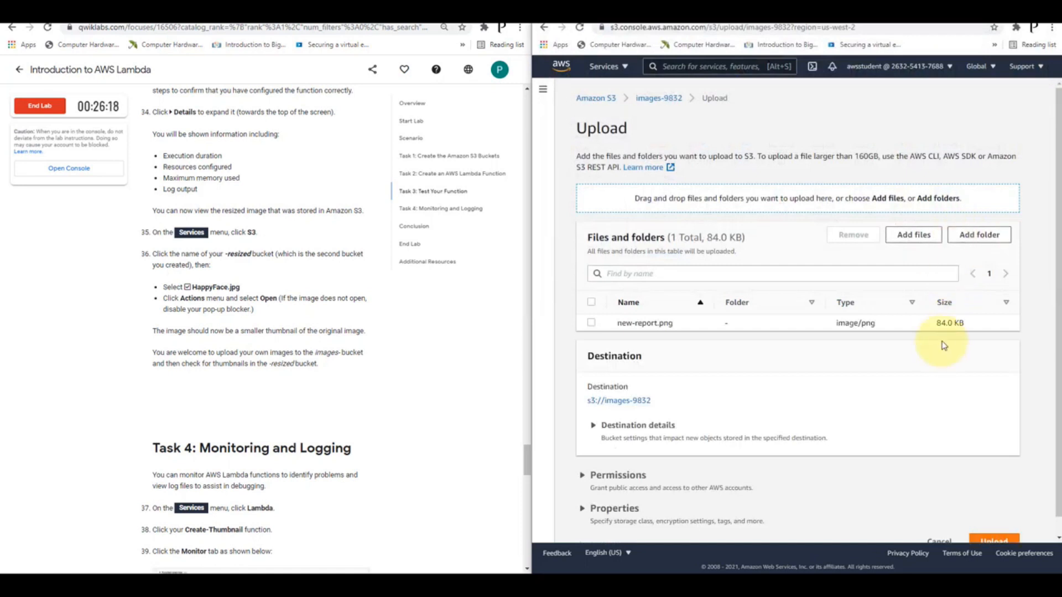
scroll(951, 382, "down", 1)
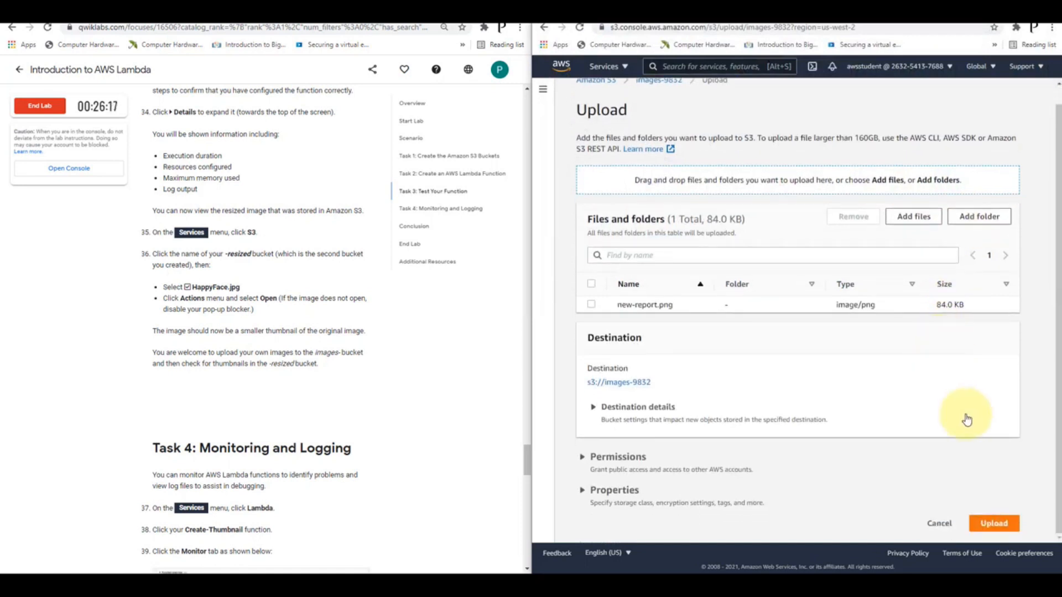
left_click(992, 523)
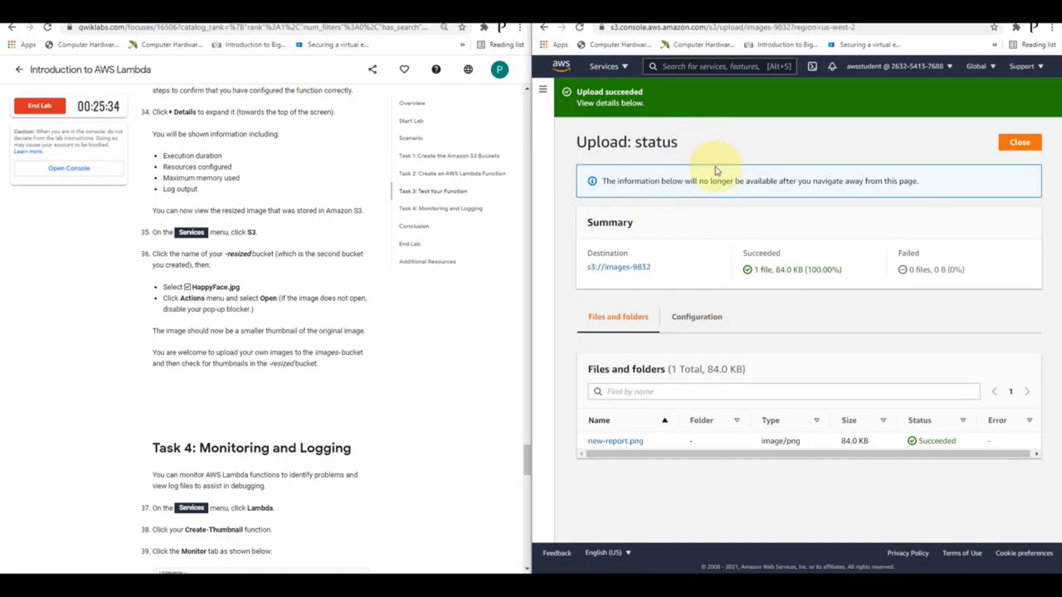
left_click(1020, 143)
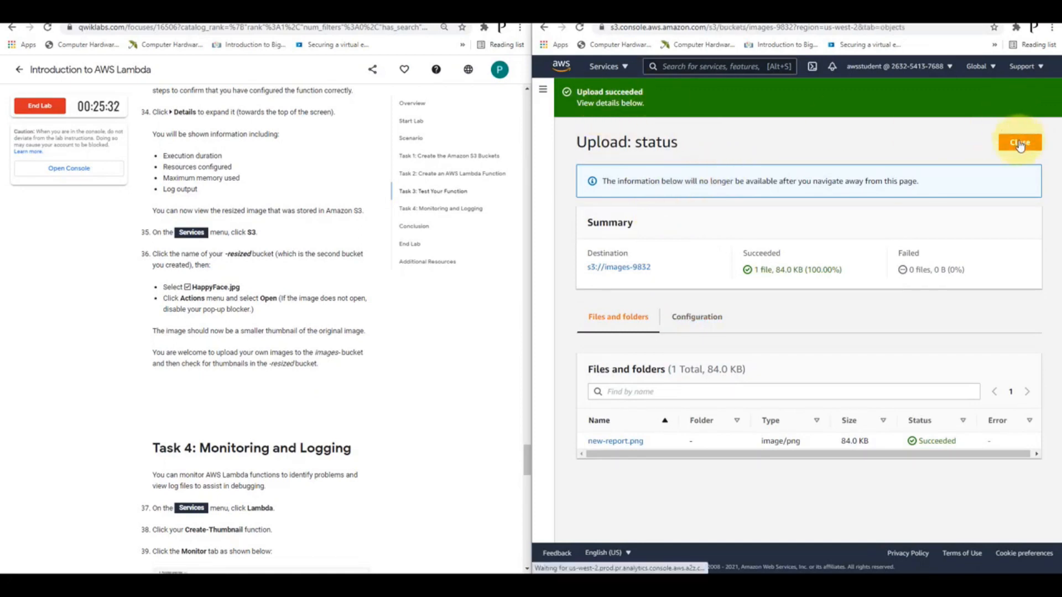
Go back to the bucket list and open images-9832-resized to check for the new thumbnail
left_click(602, 103)
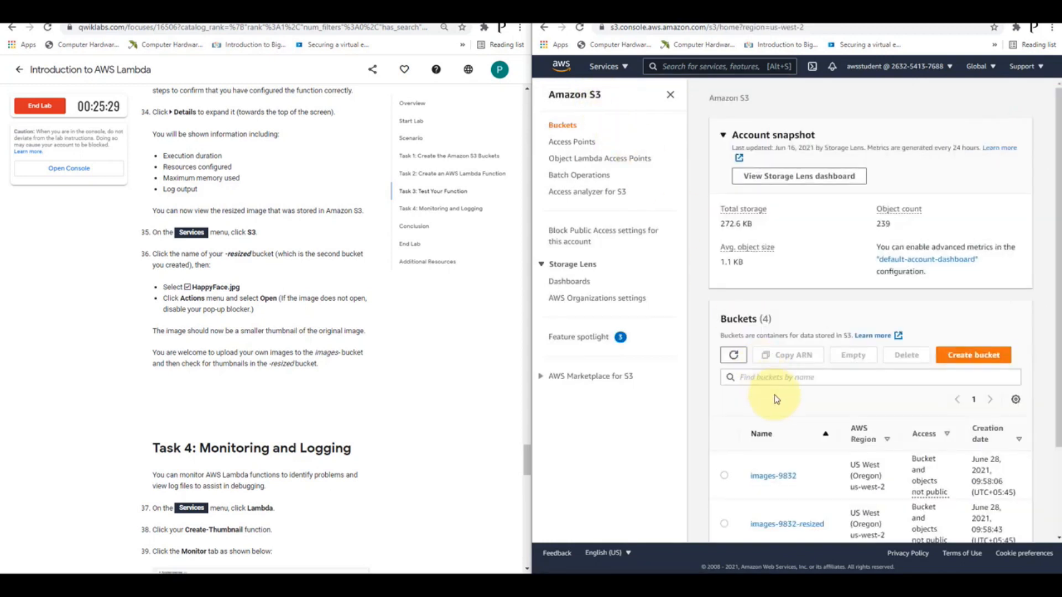
scroll(839, 344, "down", 2)
left_click(787, 413)
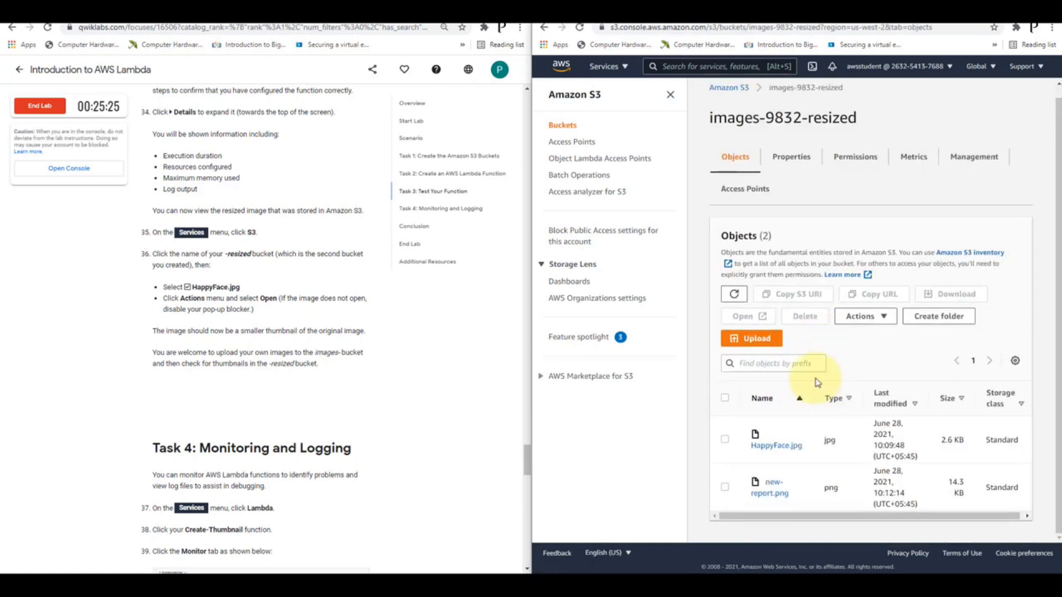
Open new-report.png from the resized bucket, saving it to the Desktop as new-report (1), and view the downloaded thumbnail before closing it
left_click(725, 488)
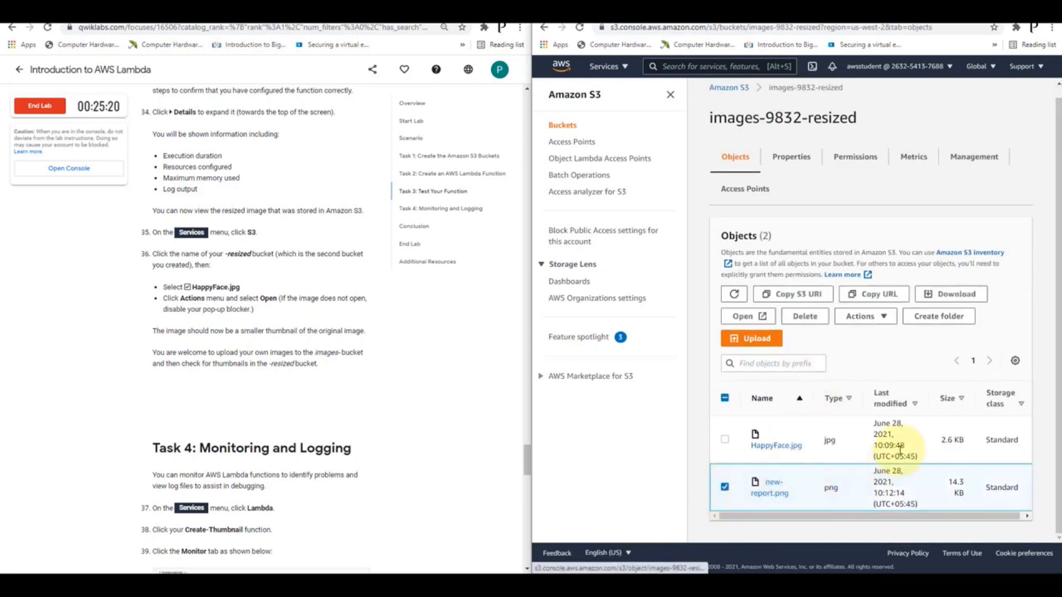
left_click(764, 328)
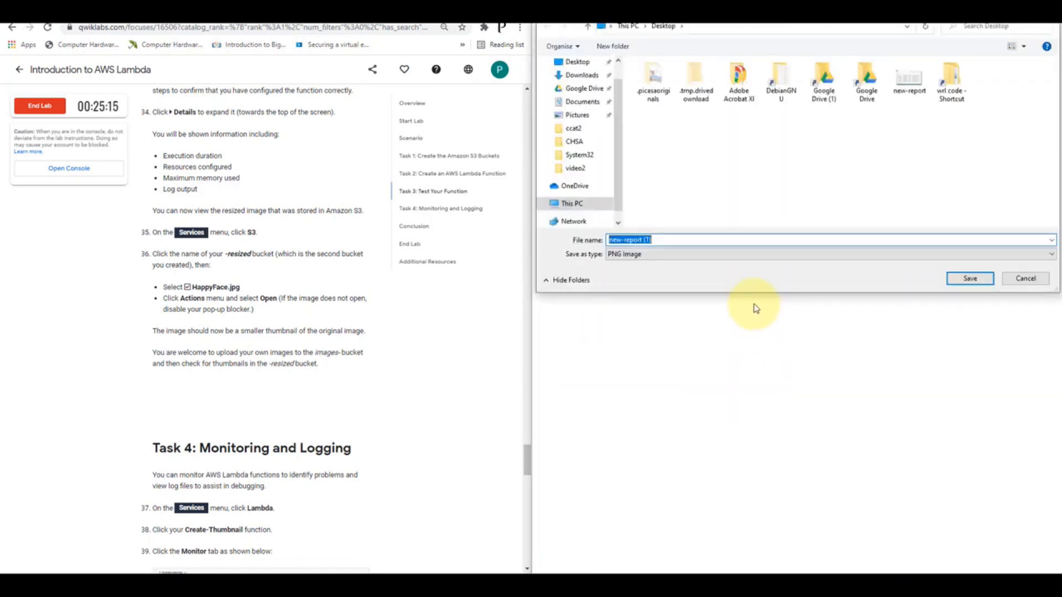
left_click(963, 279)
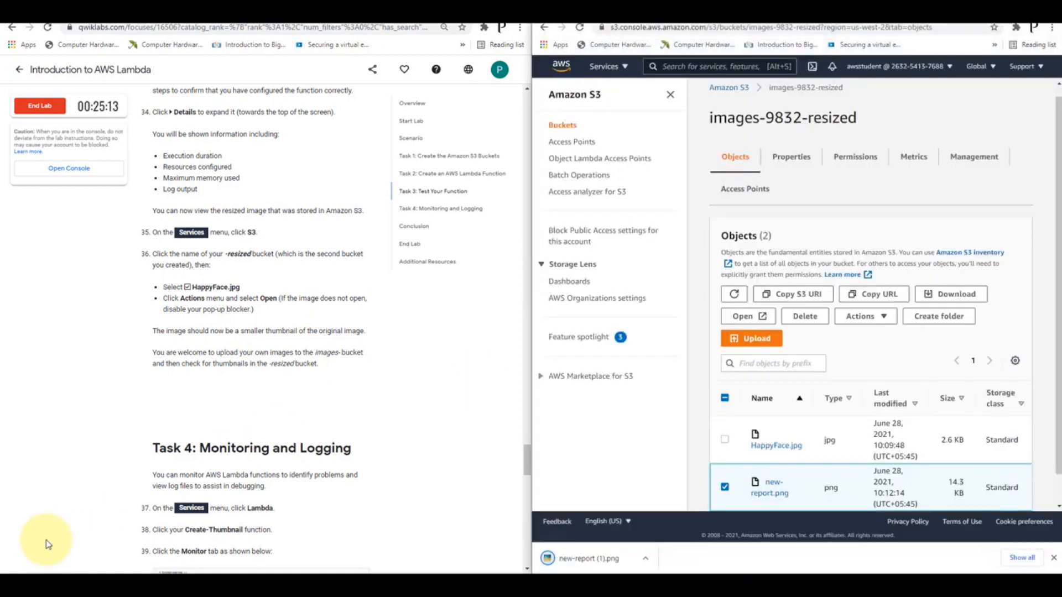
left_click(584, 559)
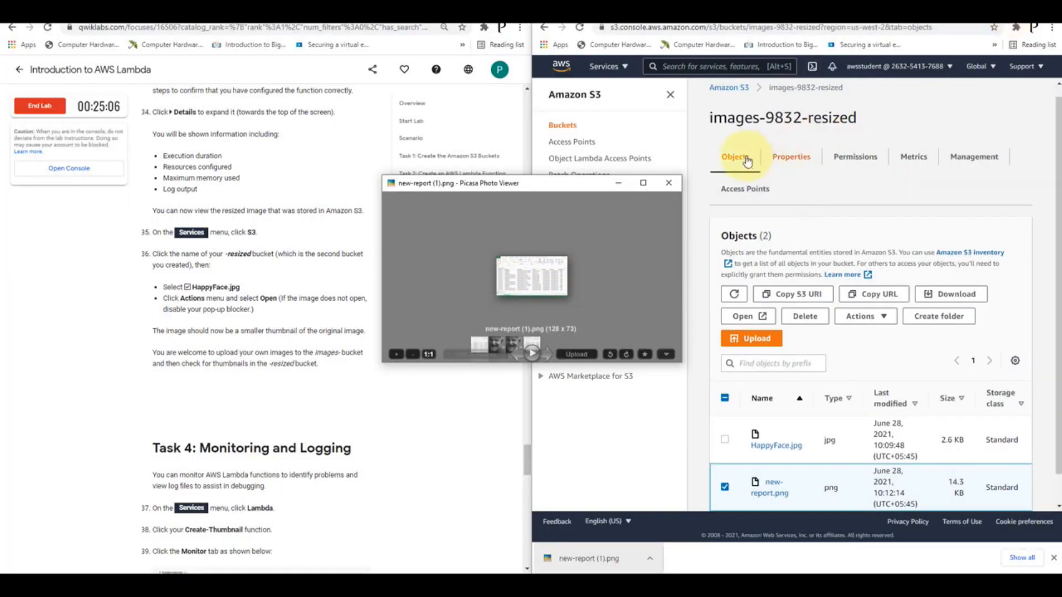
left_click(666, 184)
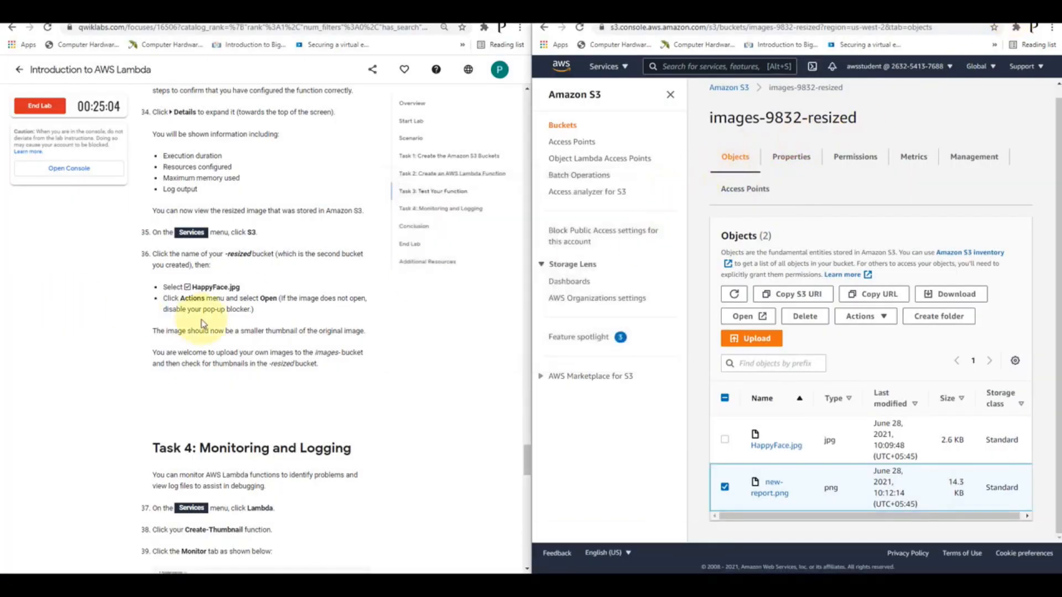
Search the AWS services for "lambda", go to the Lambda console and open the Create-Thumbnail function
scroll(260, 343, "down", 3)
scroll(260, 337, "down", 1)
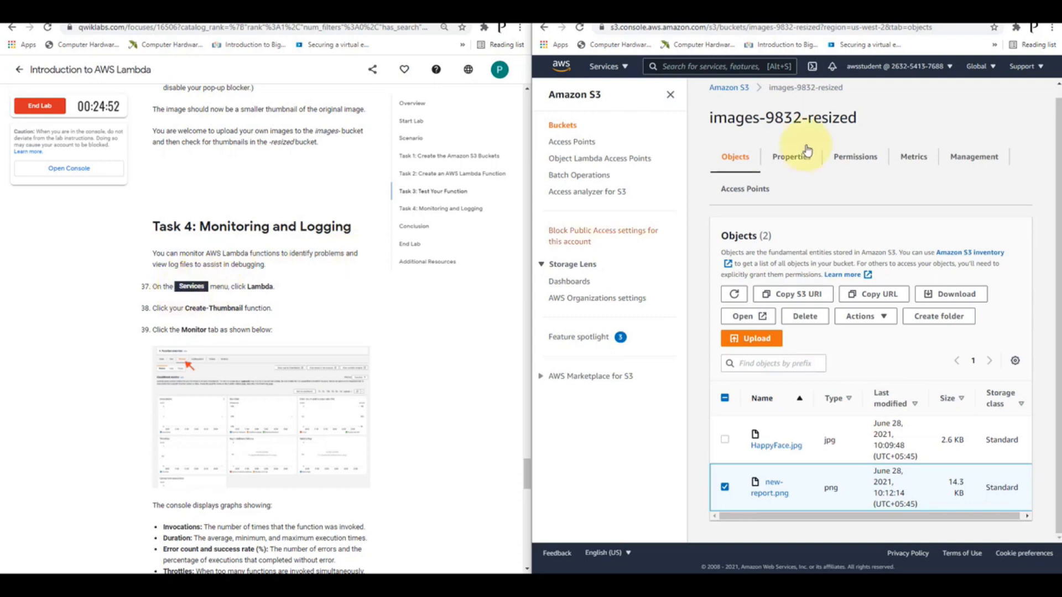
left_click(729, 67)
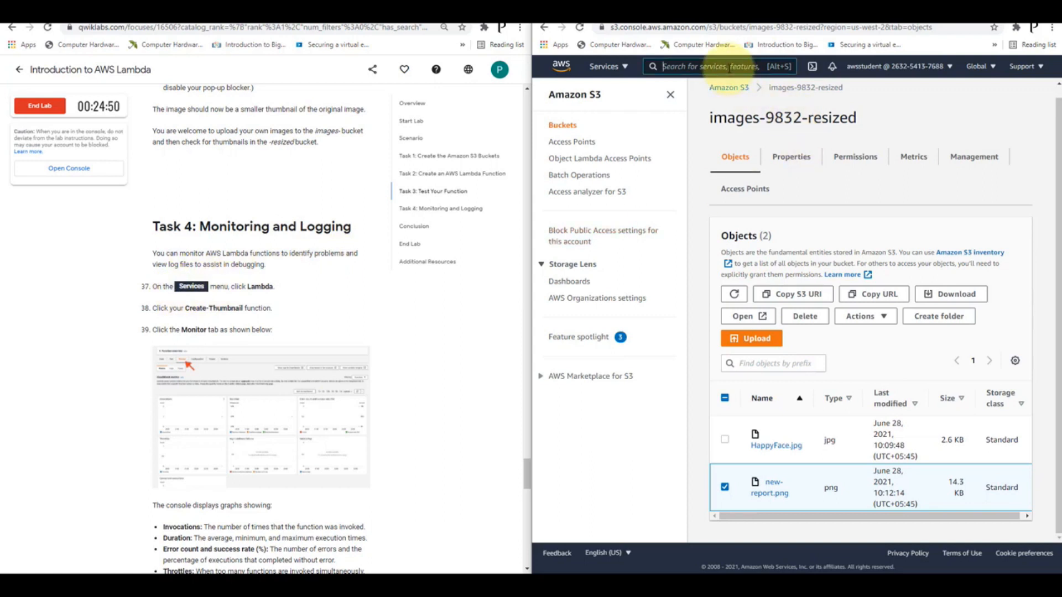
type("la")
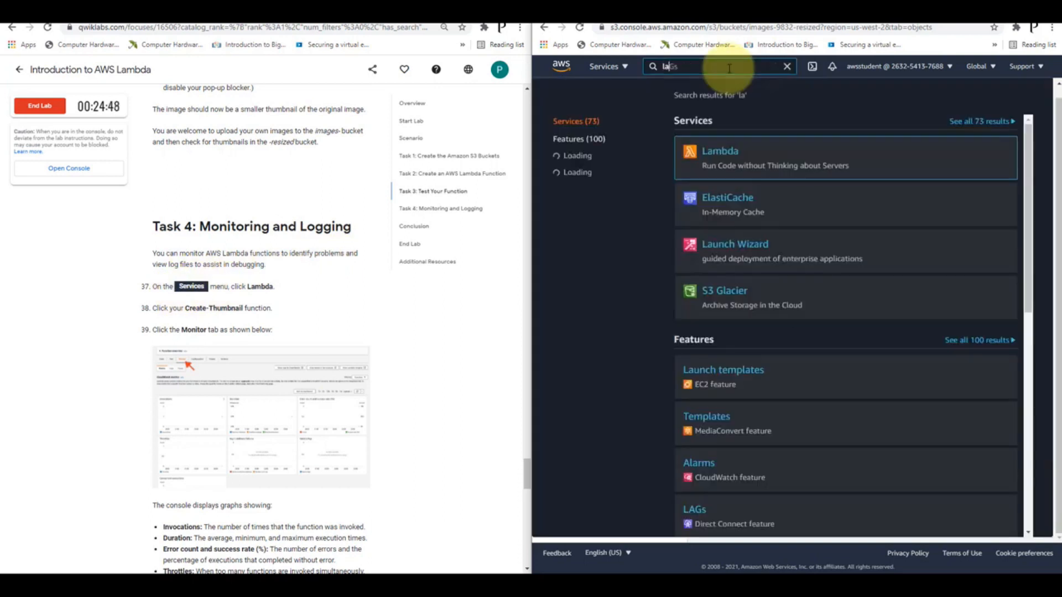
type("mbda")
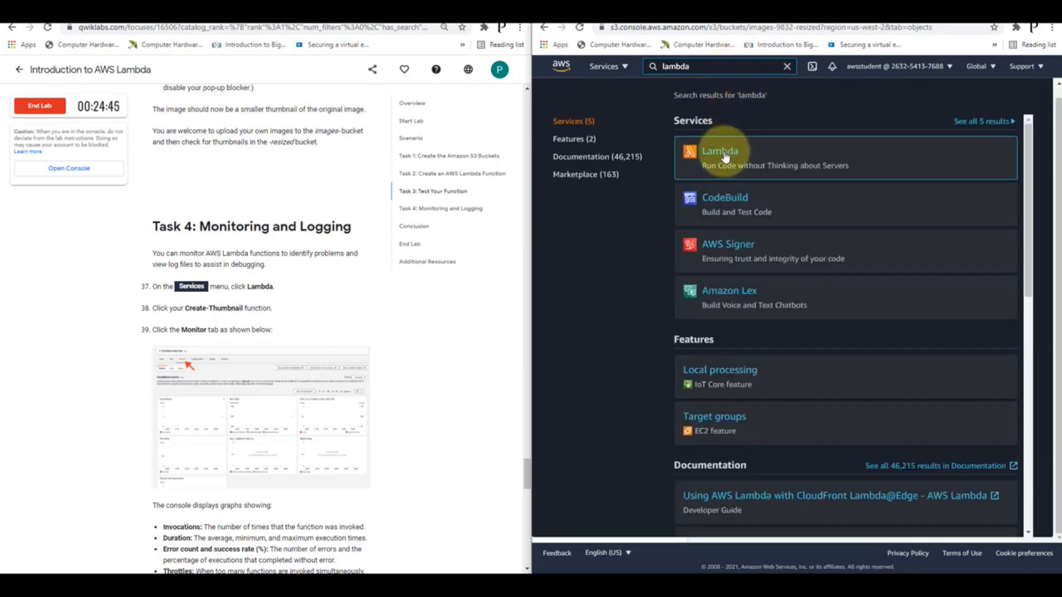
left_click(721, 155)
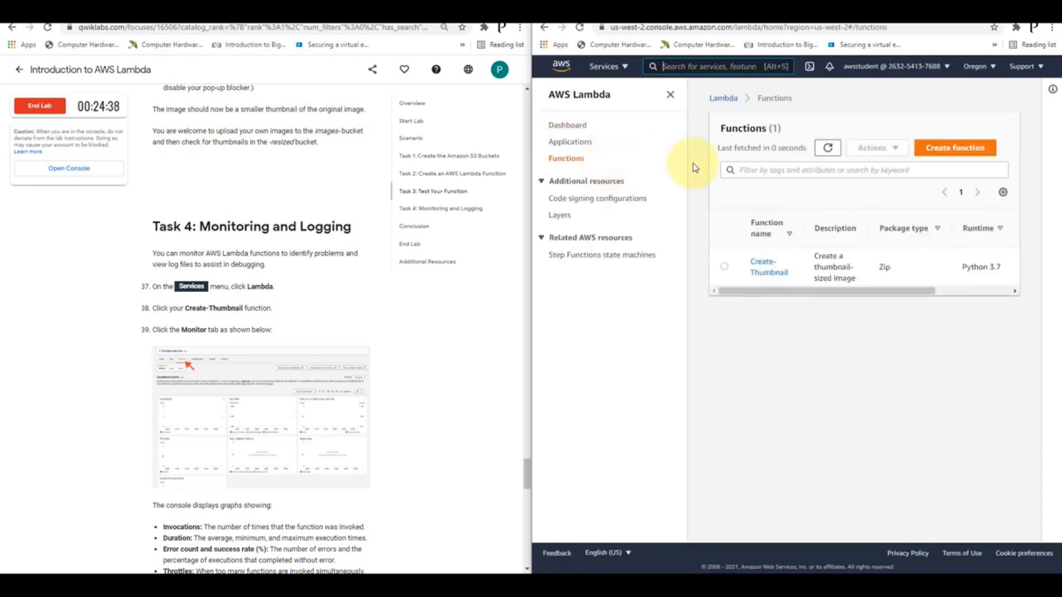
left_click(764, 267)
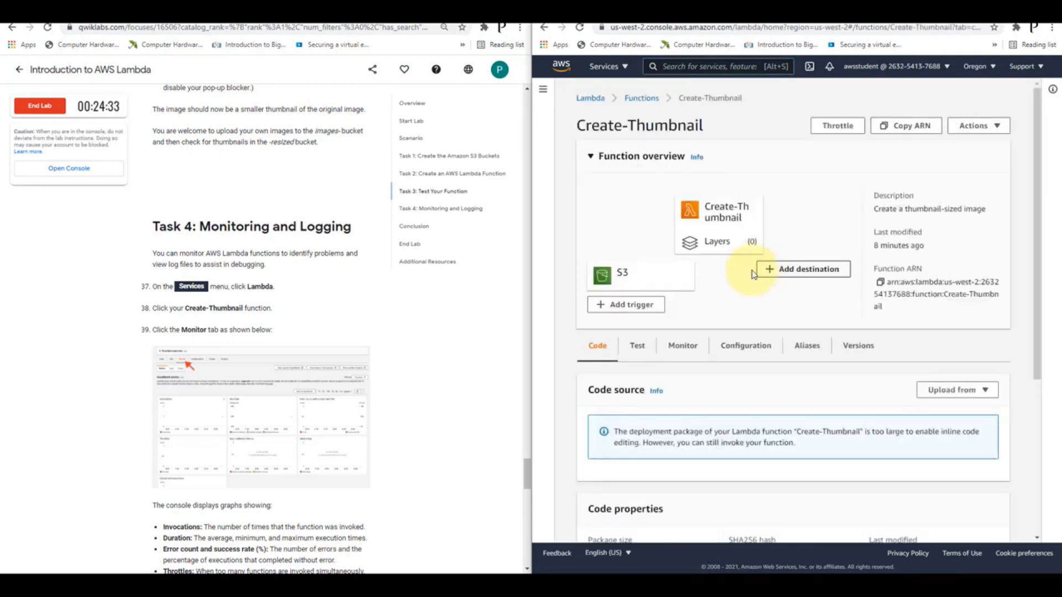
Open the function's monitoring metrics and examine the Invocations, Duration, and Error count and success rate graphs
left_click(683, 346)
scroll(419, 293, "down", 4)
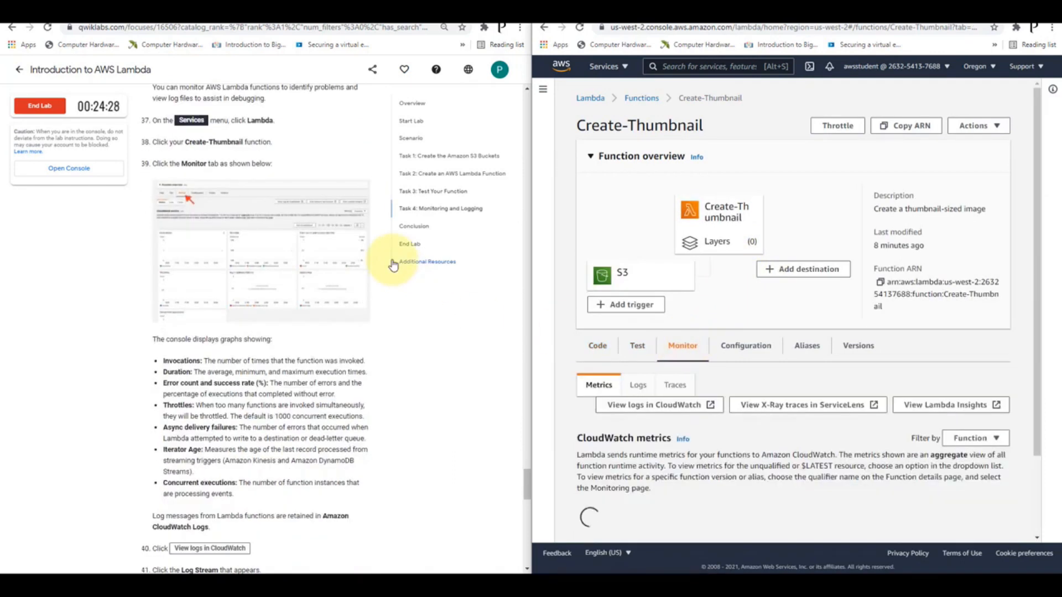
scroll(393, 264, "down", 1)
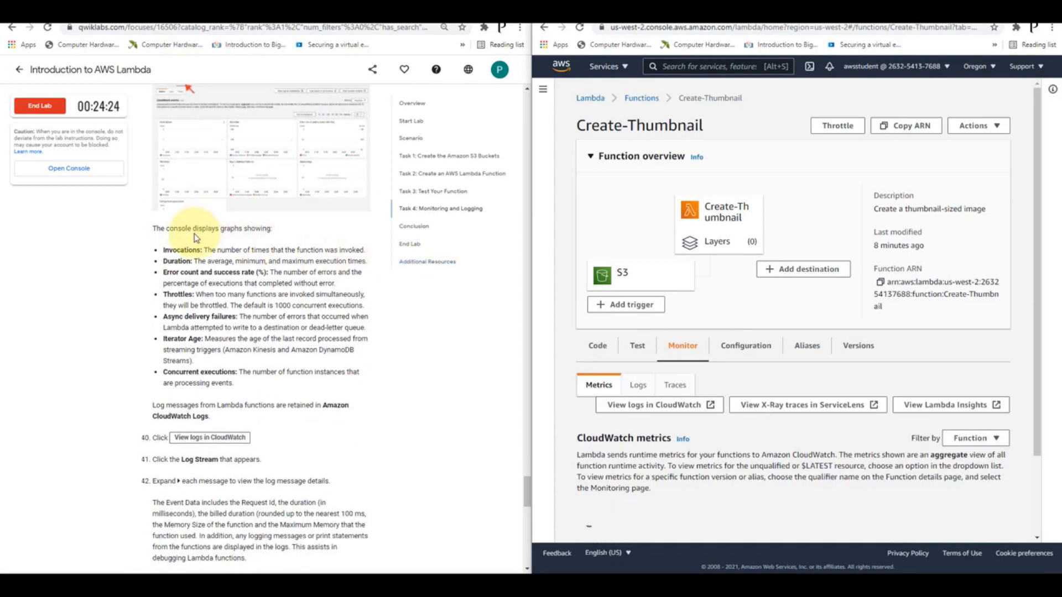
scroll(811, 281, "down", 2)
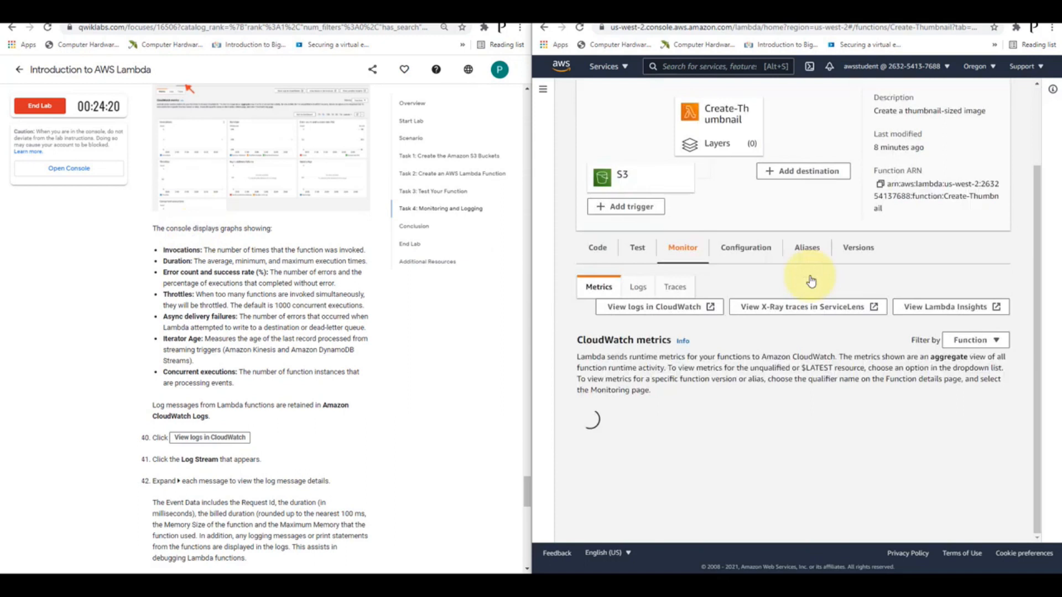
scroll(811, 281, "down", 3)
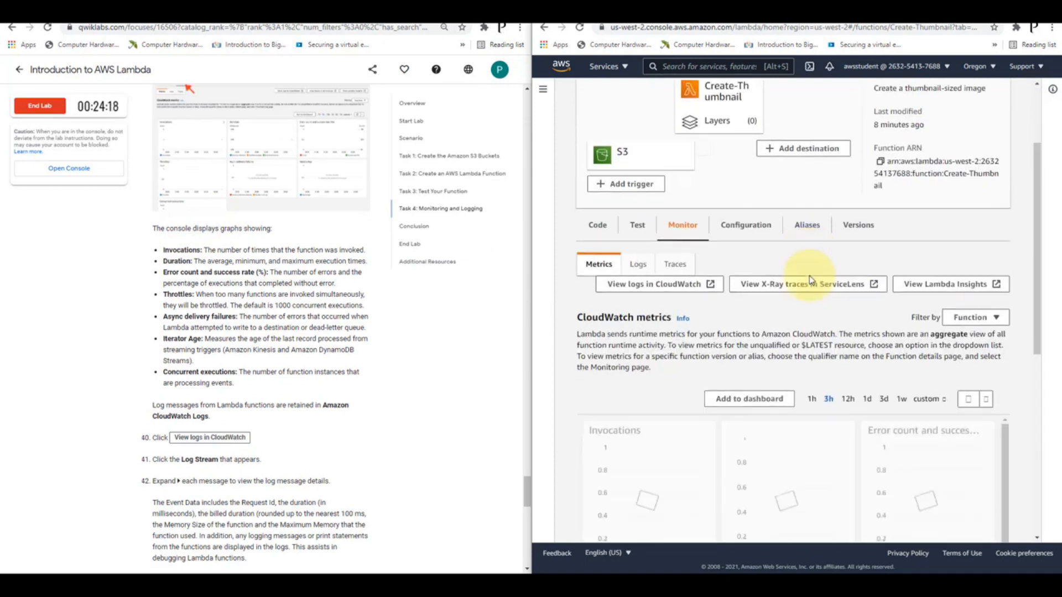
scroll(809, 276, "down", 2)
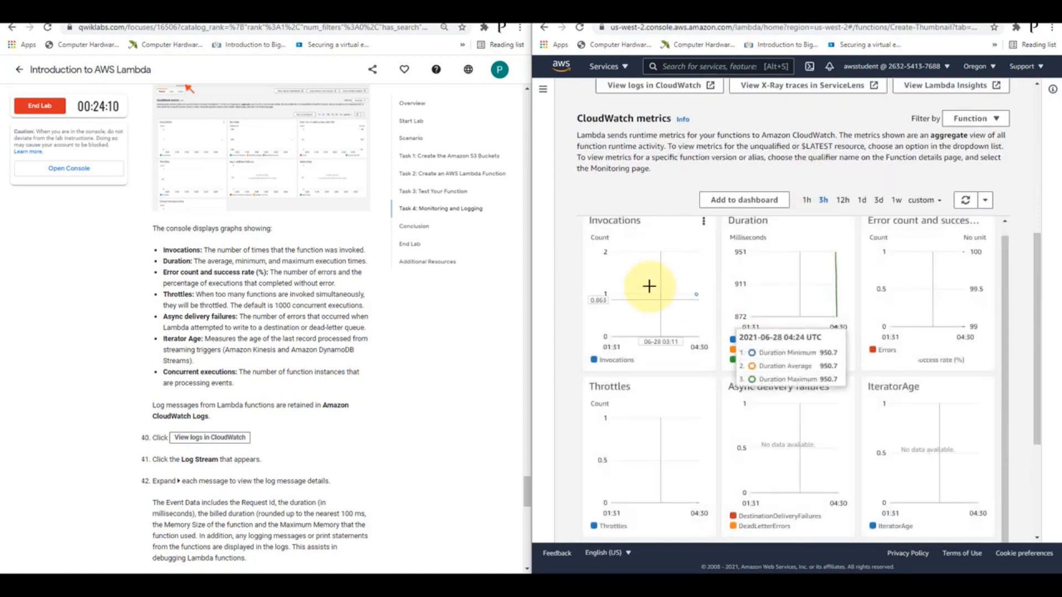
mouse_move(649, 286)
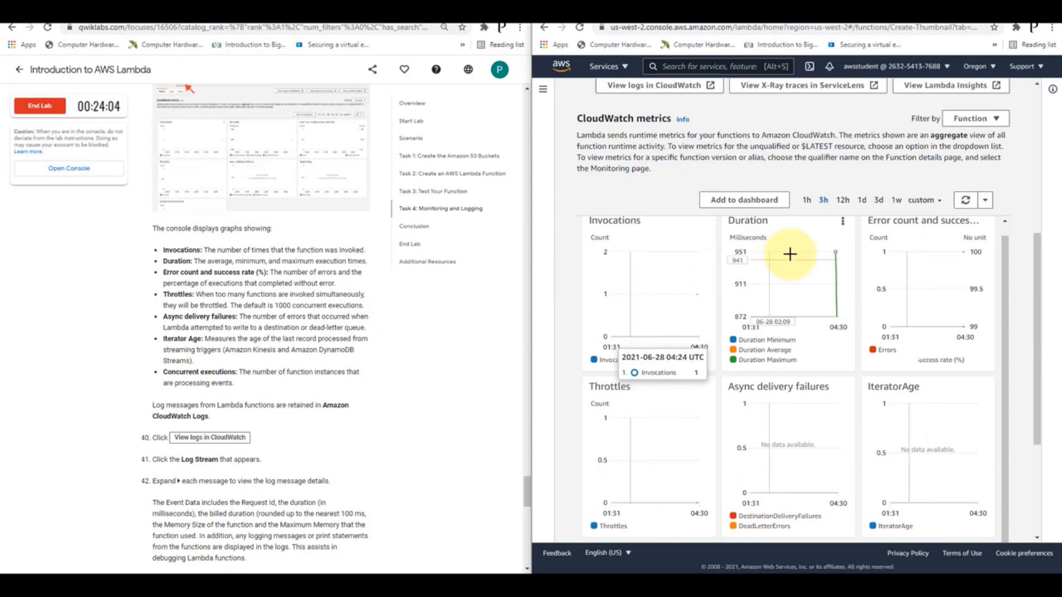
mouse_move(790, 254)
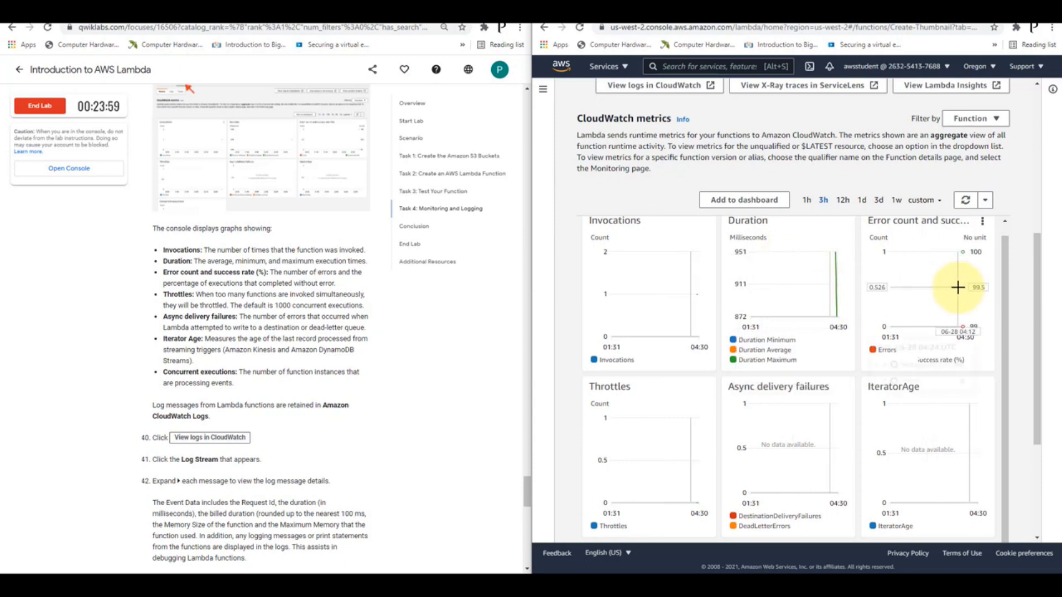
mouse_move(958, 287)
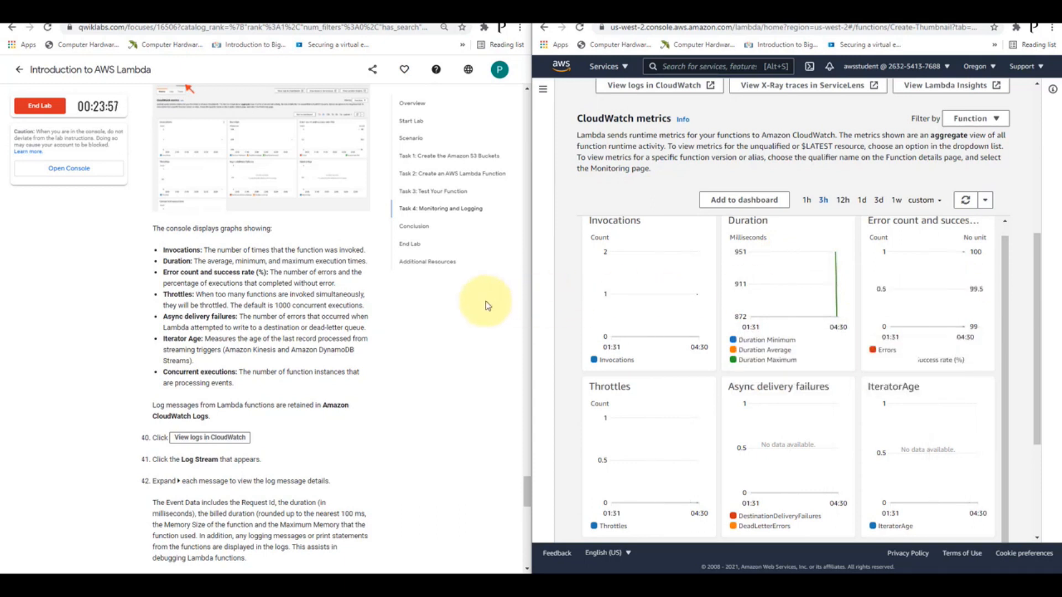
Widen the AWS console window and examine the Throttles, Async delivery failures, IteratorAge and Concurrent executions graphs
left_click_drag(531, 313, 460, 312)
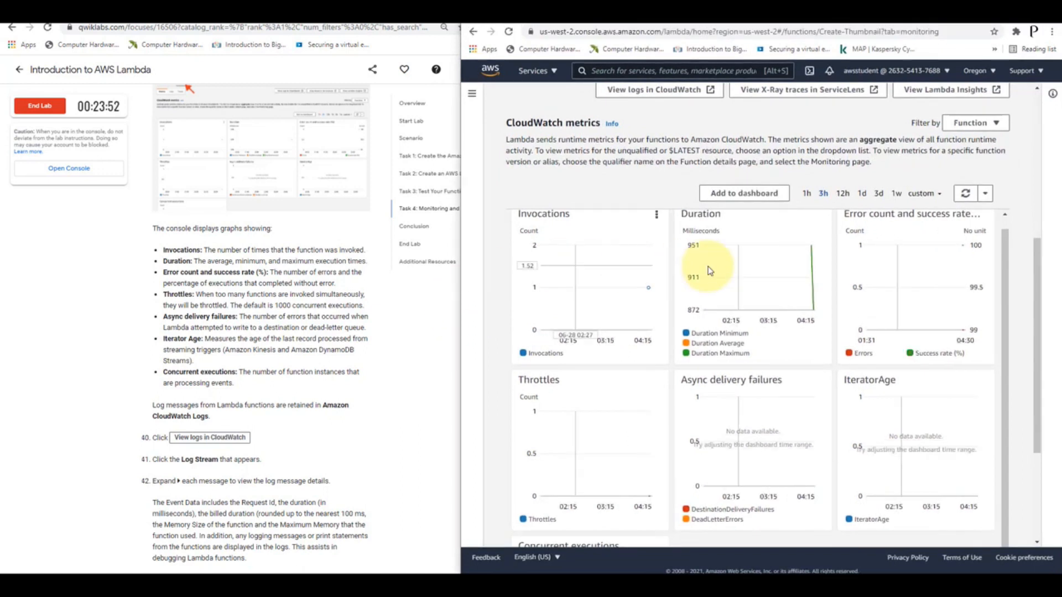
scroll(775, 285, "down", 1)
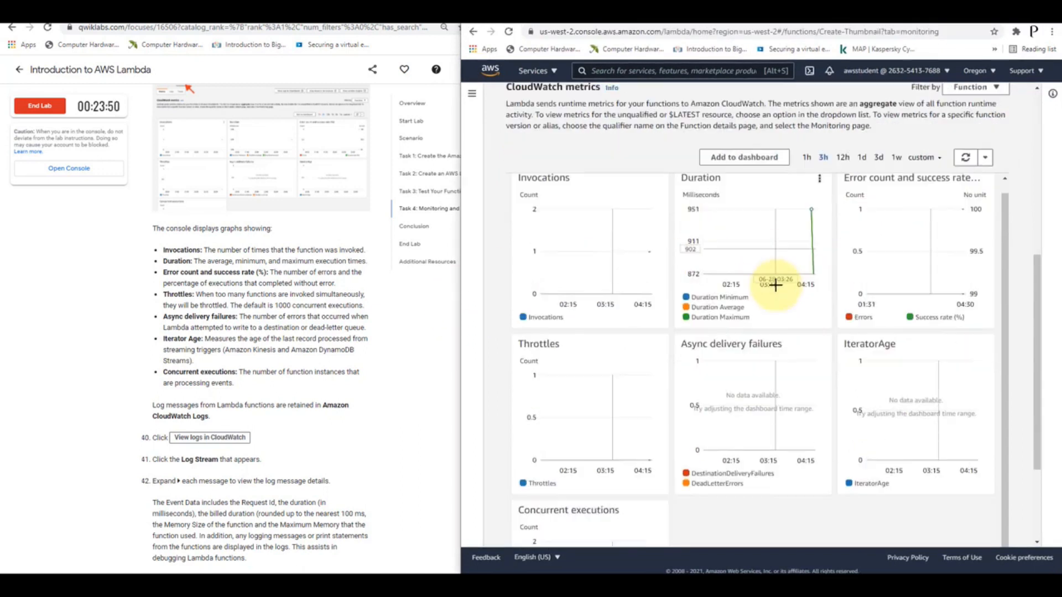
scroll(542, 372, "down", 1)
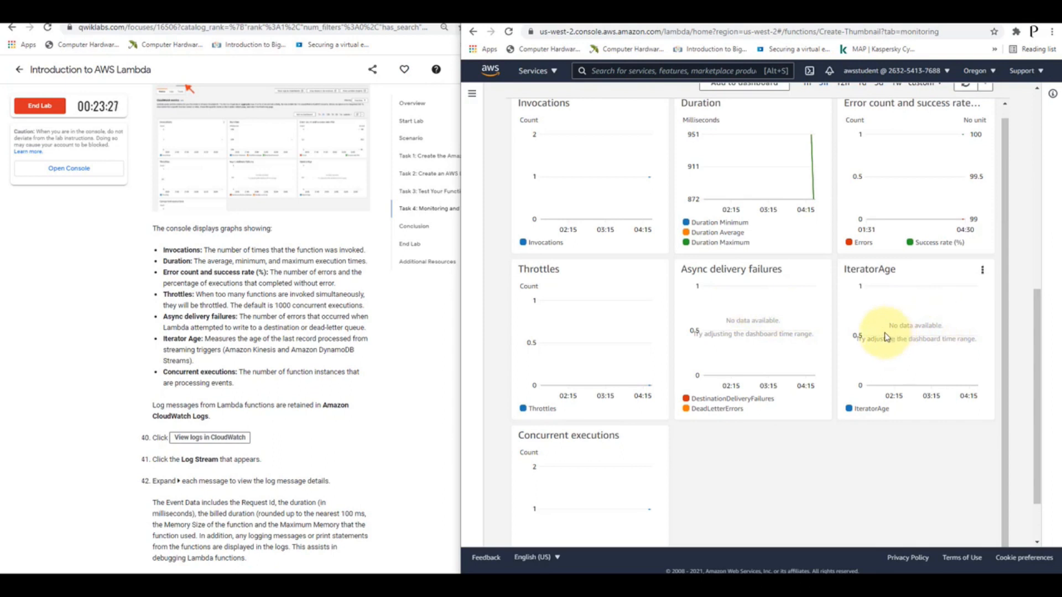
scroll(681, 354, "down", 1)
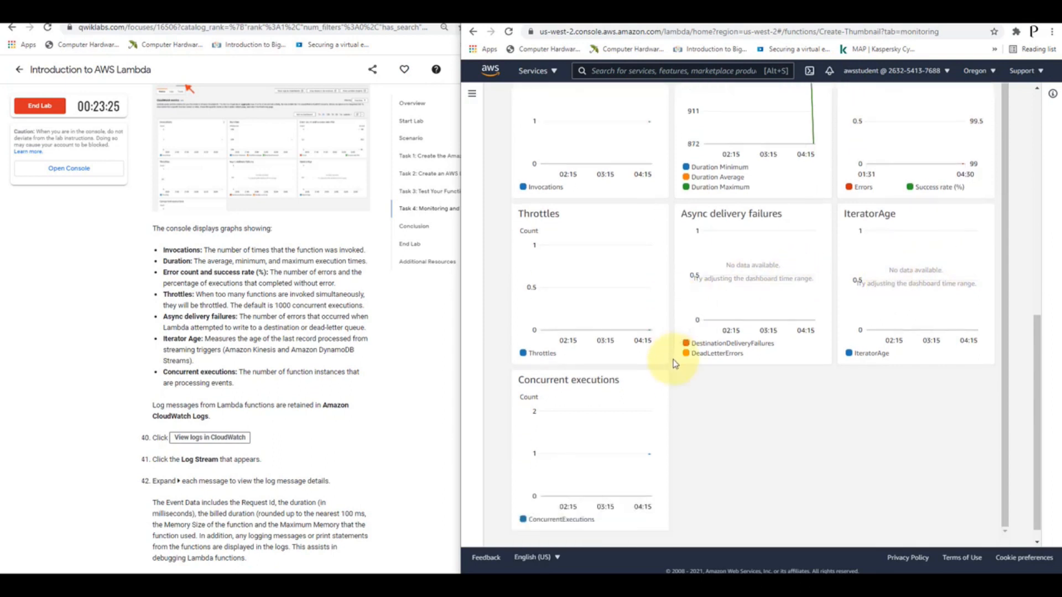
mouse_move(587, 436)
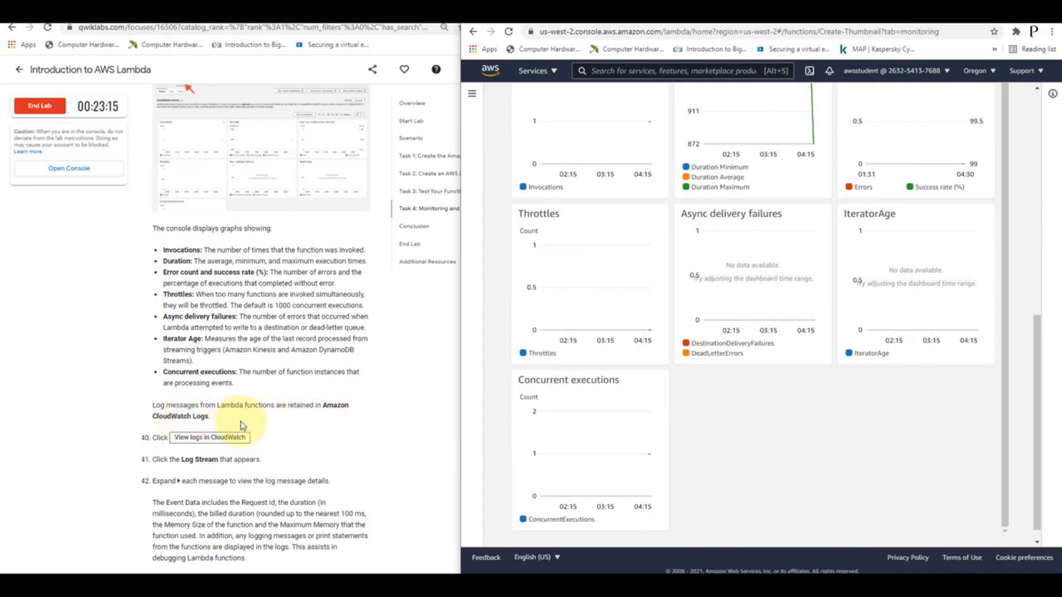
View the Create-Thumbnail function's logs in CloudWatch and open its log stream
scroll(774, 421, "up", 10)
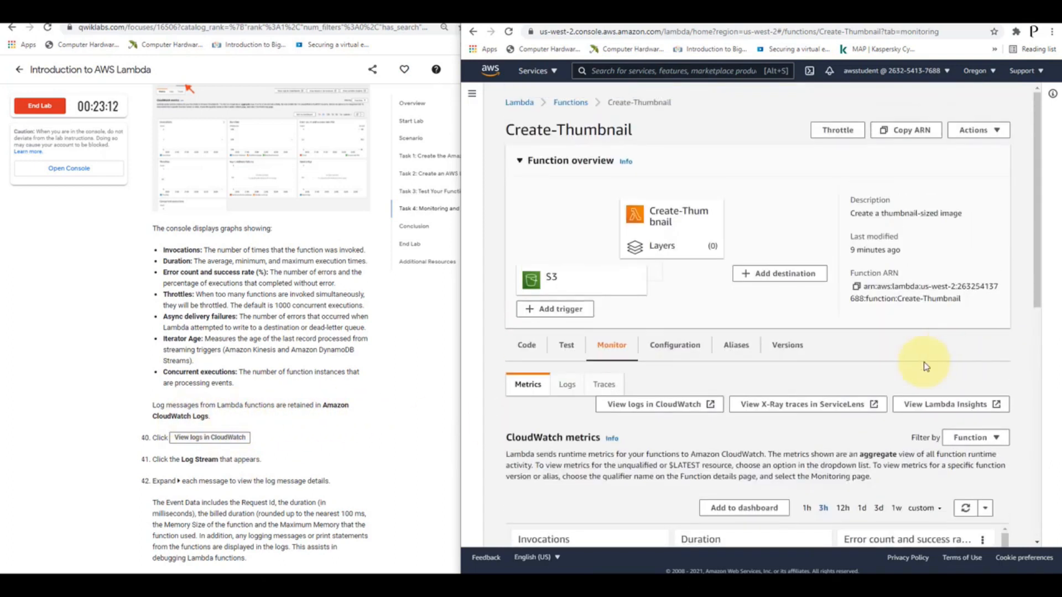
left_click(645, 404)
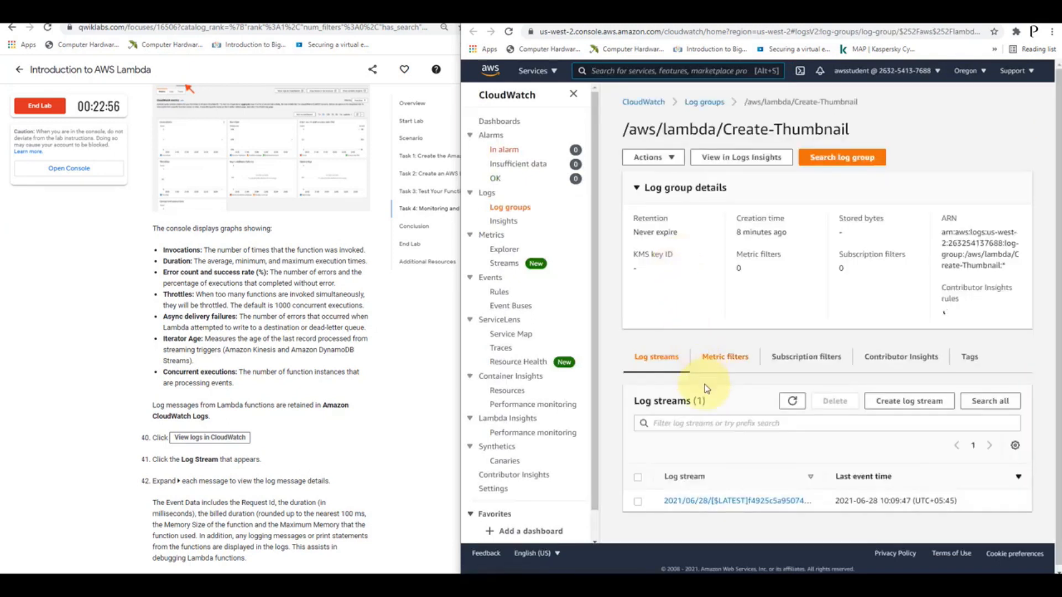
left_click(705, 500)
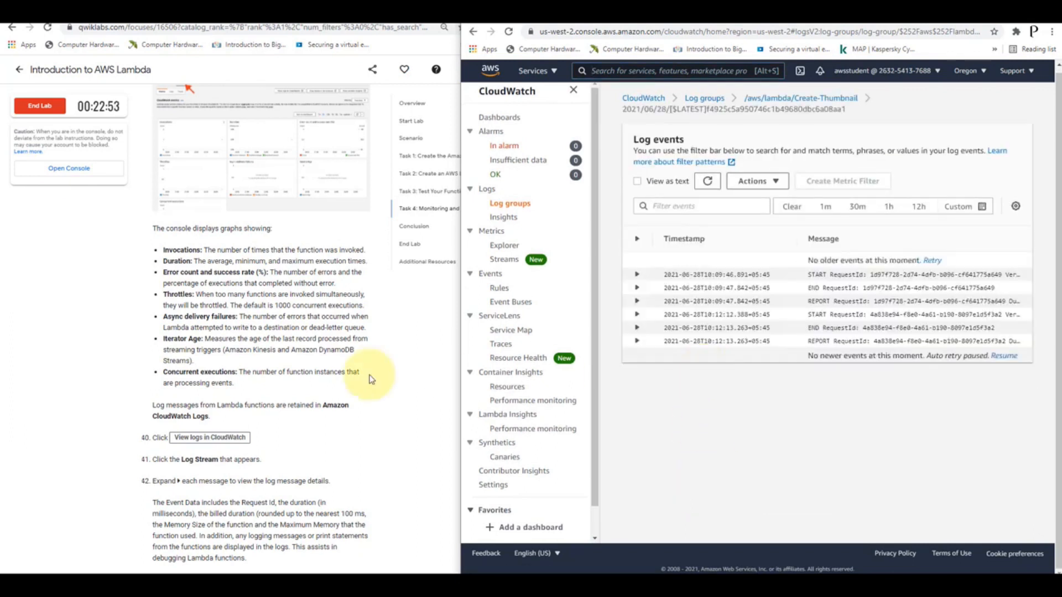
Expand the first four log events, from the first START message to the second, to read their details
scroll(317, 378, "down", 3)
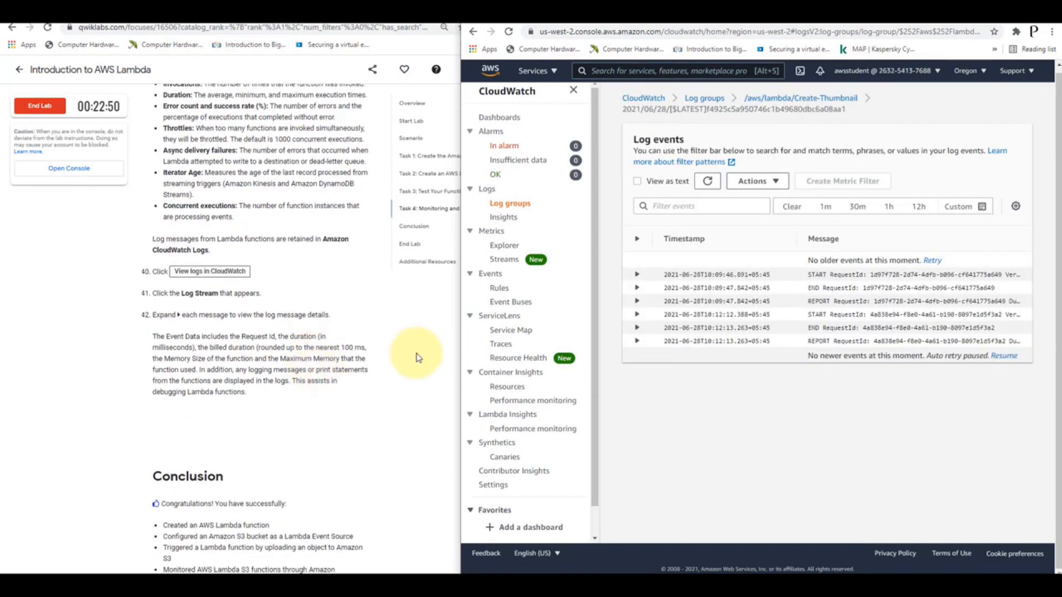
left_click(637, 275)
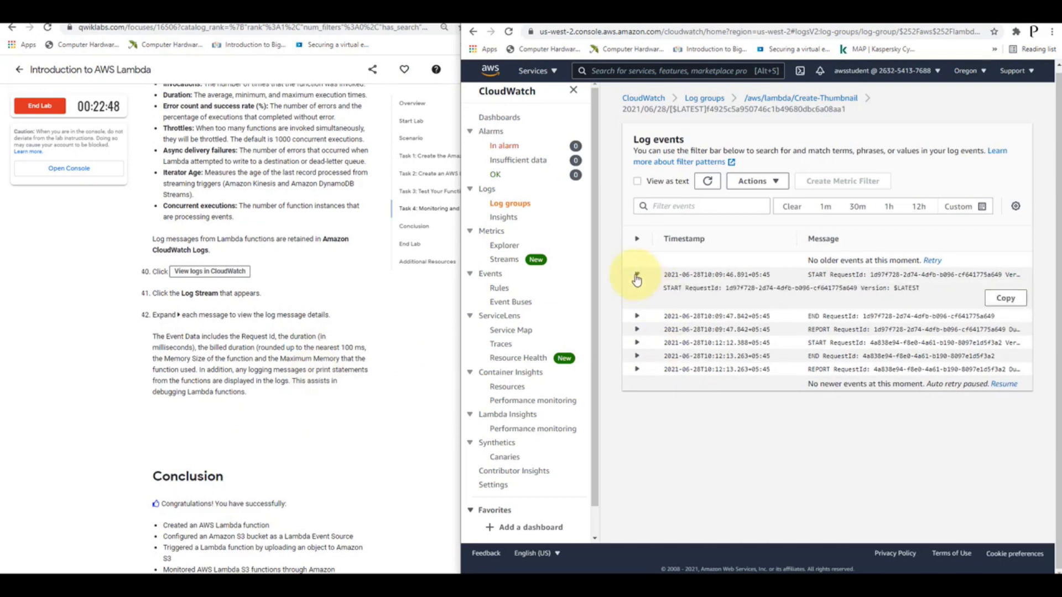
left_click(638, 319)
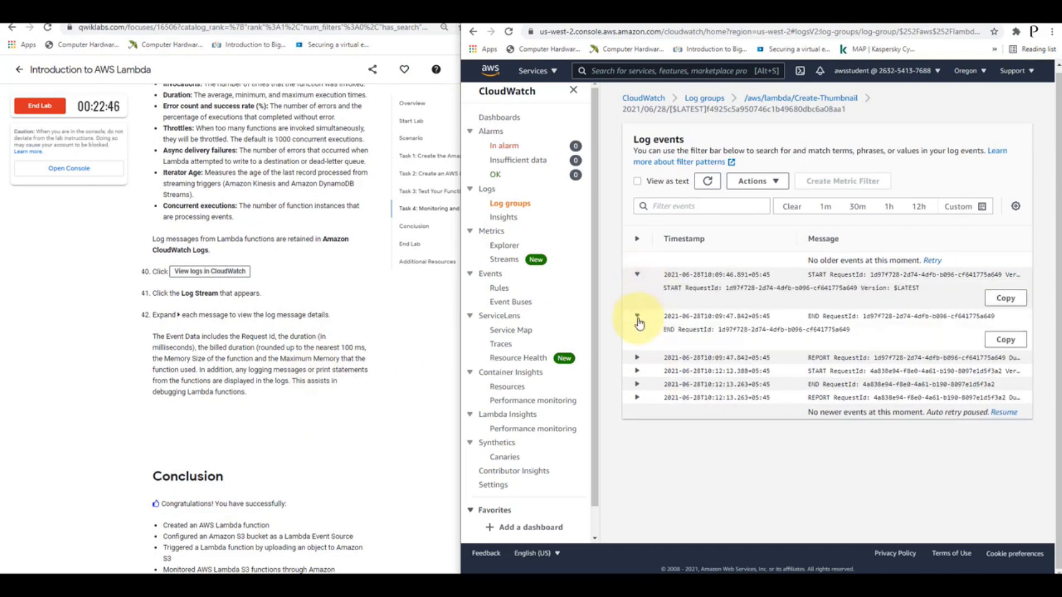
left_click(638, 359)
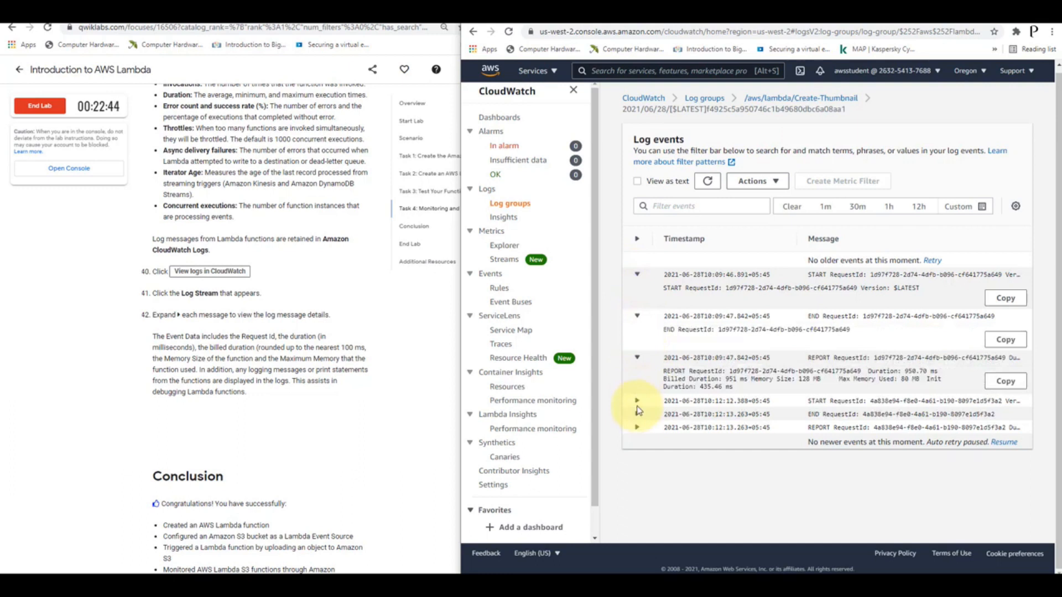
left_click(637, 402)
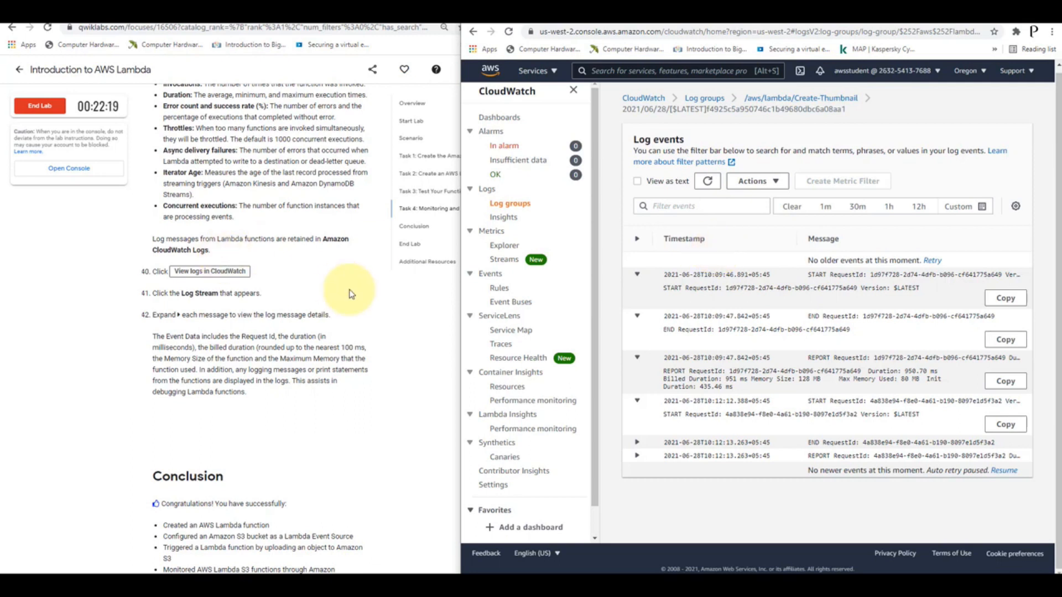
Review the lab's conclusion and End Lab instructions, and sign out of the AWS Management Console
scroll(351, 294, "down", 5)
scroll(351, 294, "down", 1)
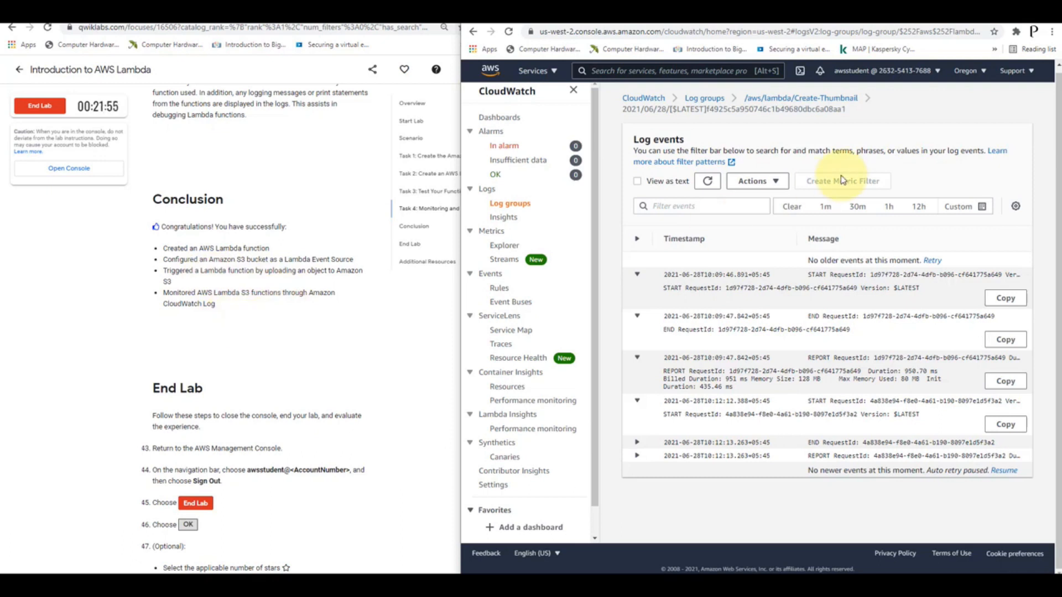
left_click(923, 75)
left_click(846, 221)
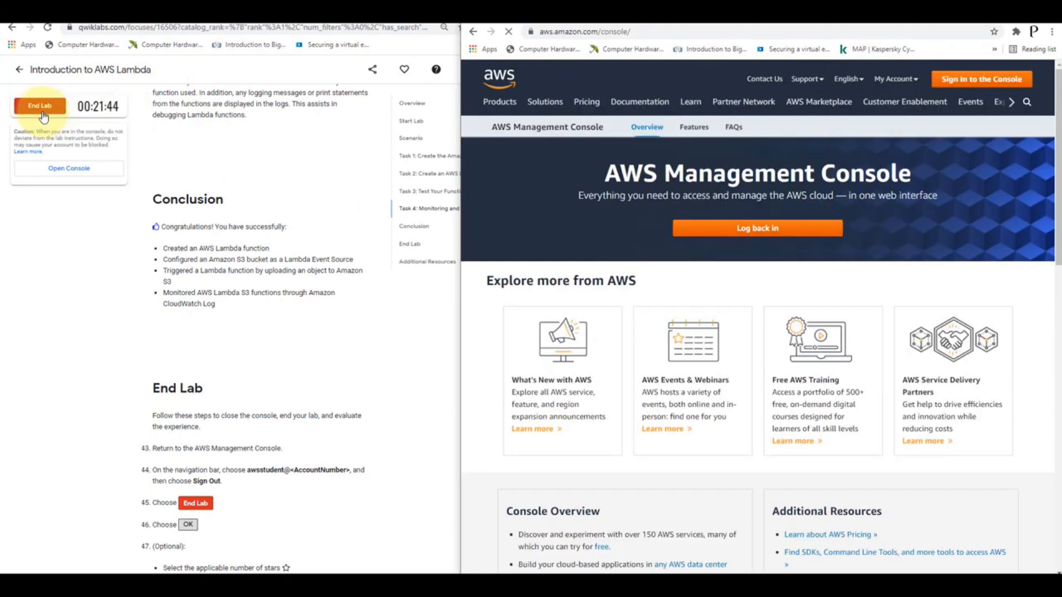
End the Introduction to AWS Lambda lab, cancel the satisfaction survey and view the Additional Resources section
left_click(43, 116)
left_click(310, 127)
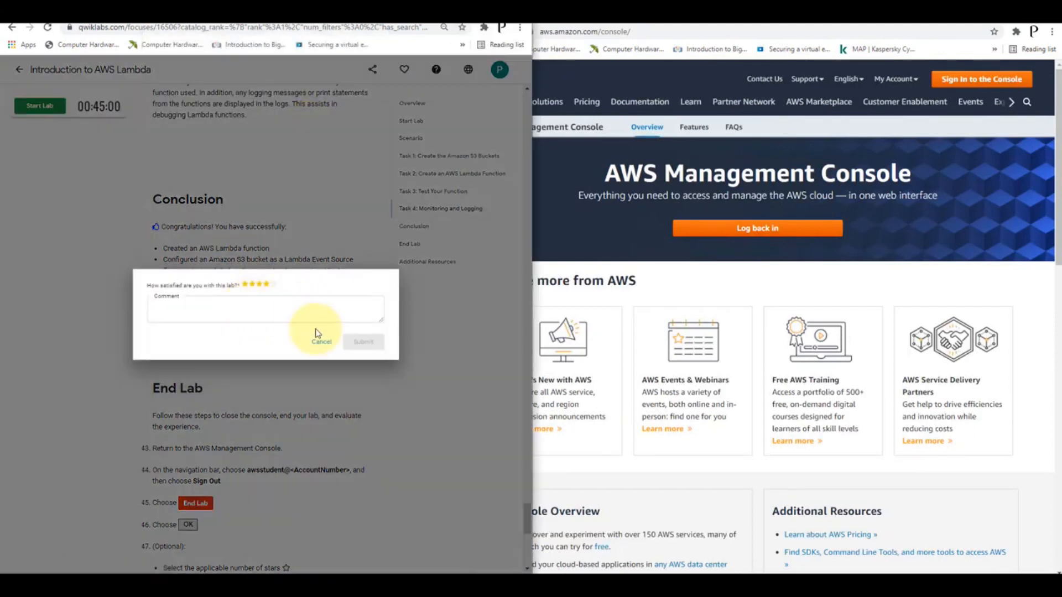
left_click(319, 341)
scroll(299, 352, "down", 3)
scroll(303, 351, "down", 5)
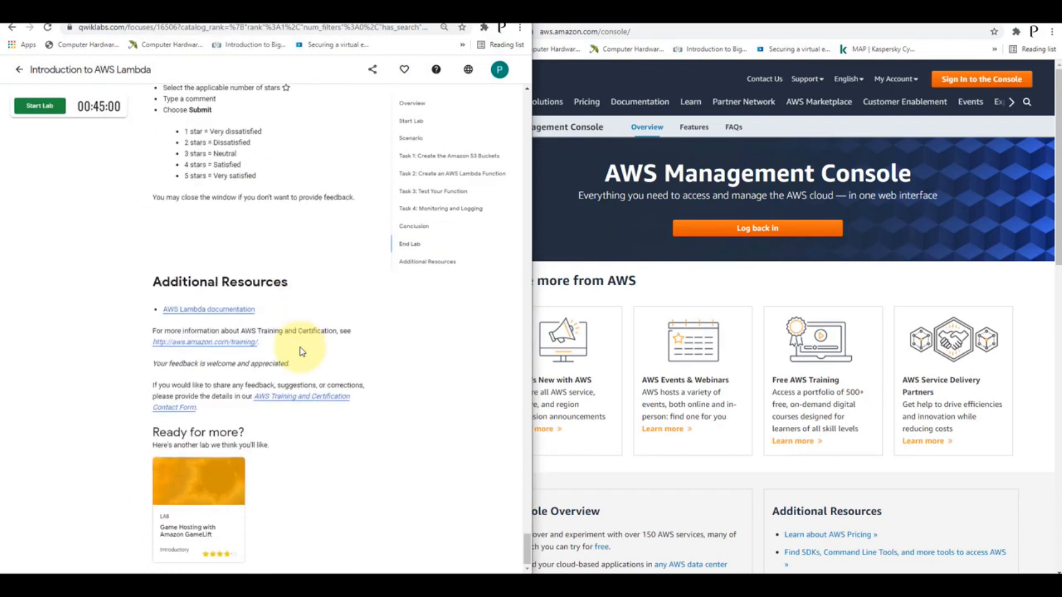